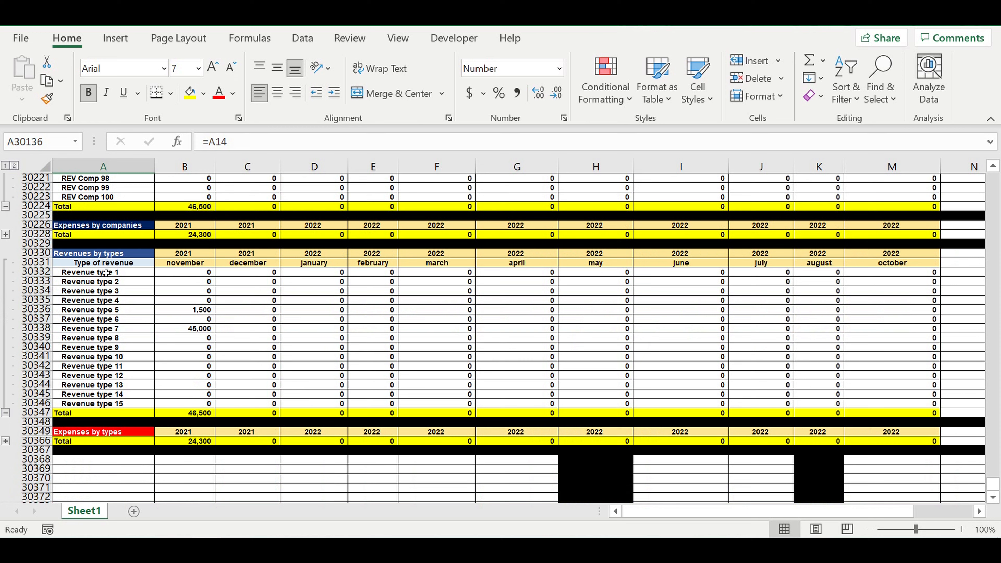
Review the item rows in the Revenues by types and Revenues by companies tables.
left_click(124, 301)
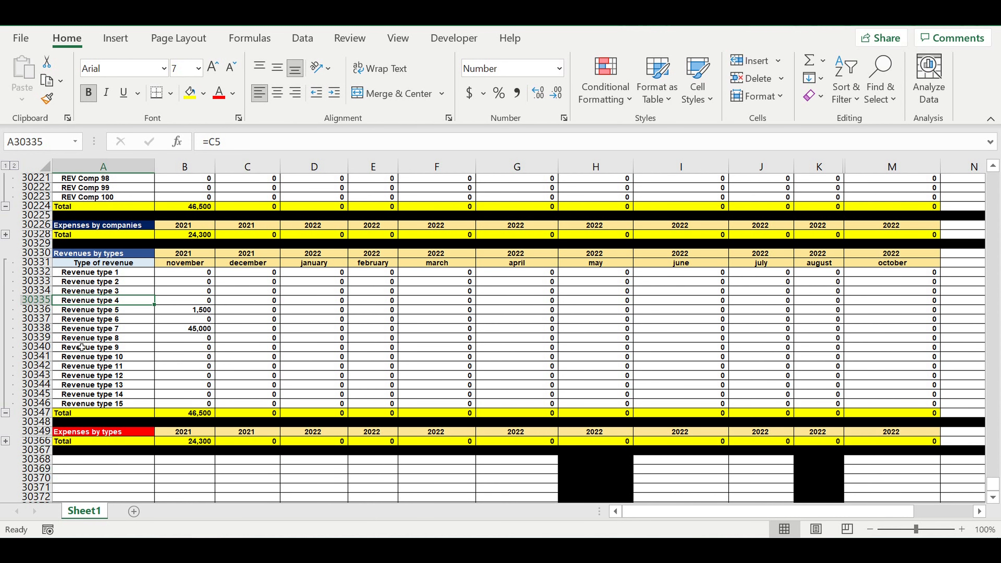
left_click(98, 339)
scroll(246, 322, "up", 3)
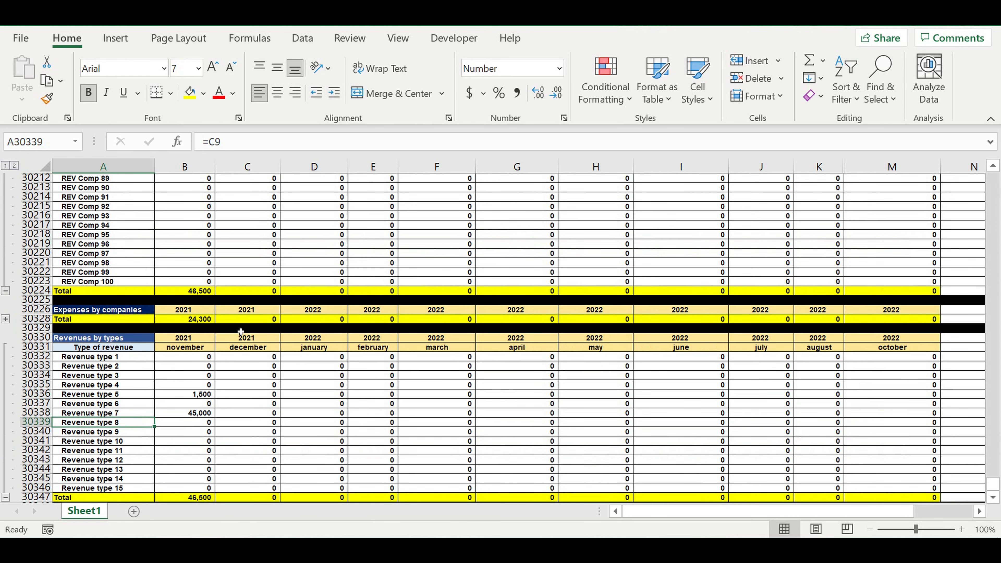
scroll(241, 332, "up", 4)
scroll(229, 331, "up", 11)
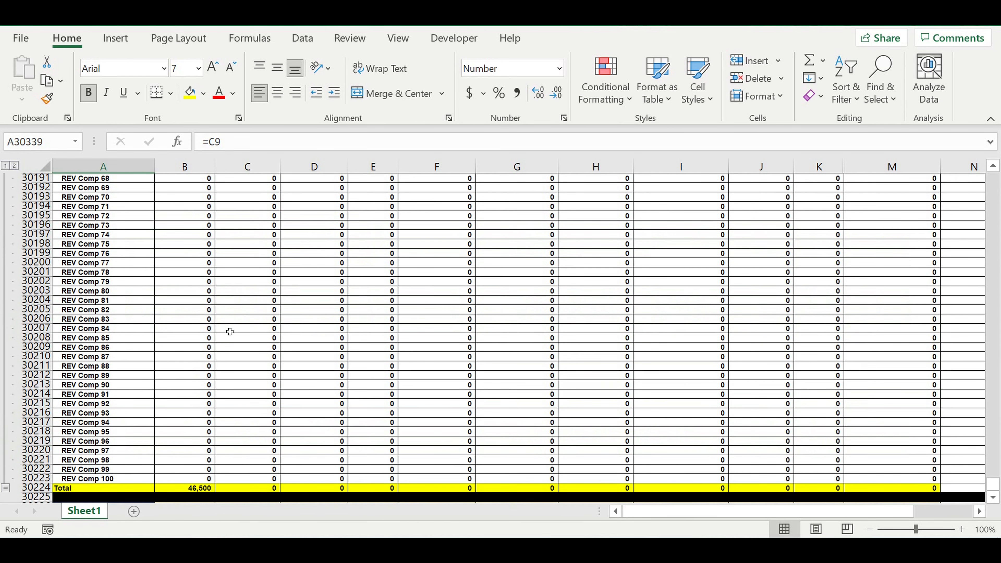
scroll(229, 333, "up", 16)
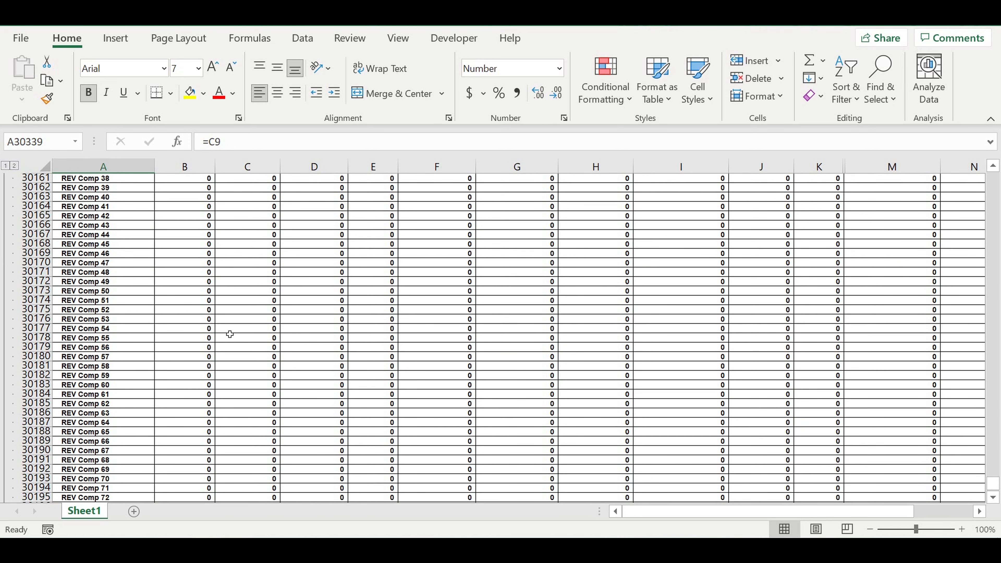
scroll(230, 336, "up", 4)
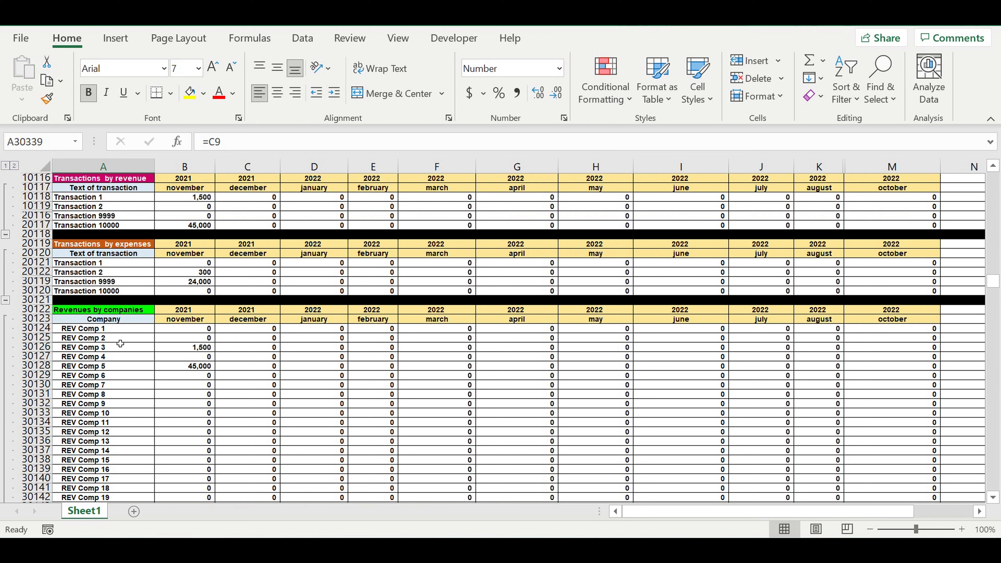
left_click_drag(94, 329, 81, 463)
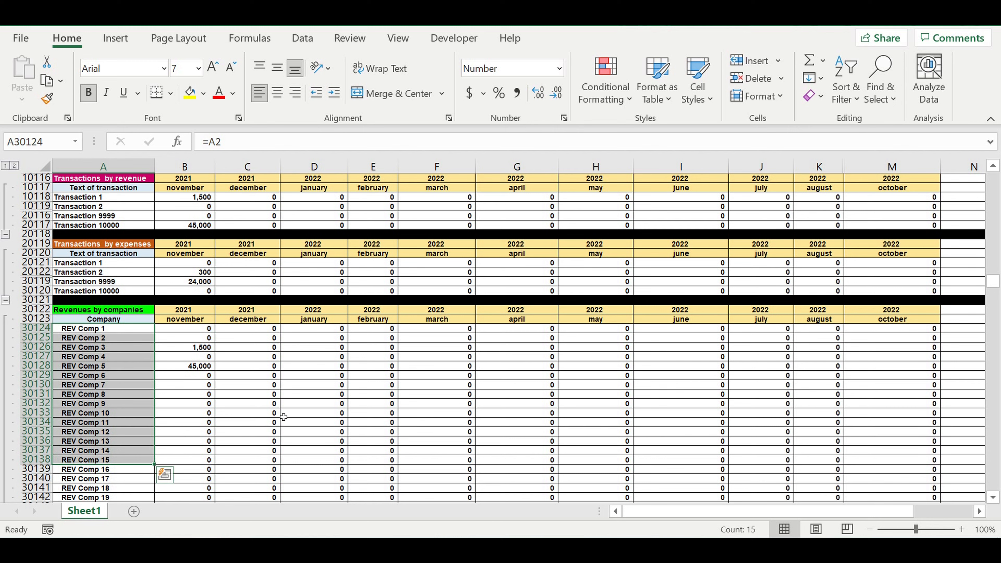
scroll(284, 417, "down", 2)
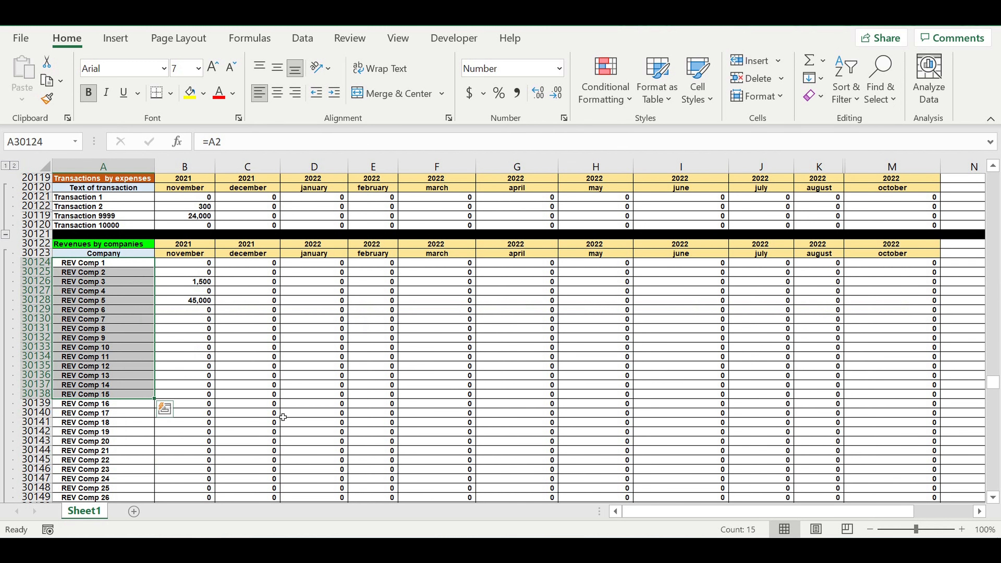
scroll(283, 417, "down", 17)
scroll(264, 424, "down", 16)
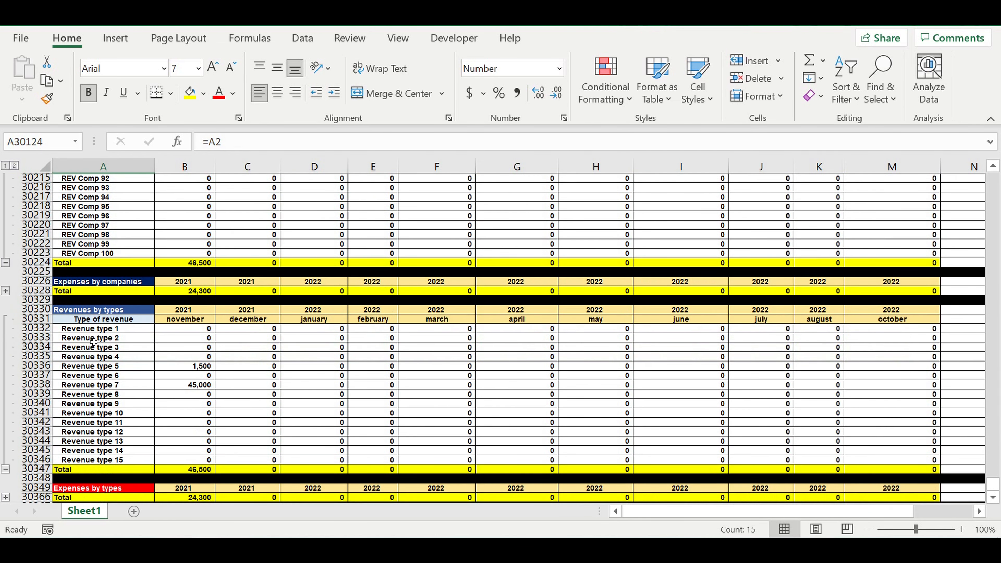
left_click_drag(95, 332, 100, 439)
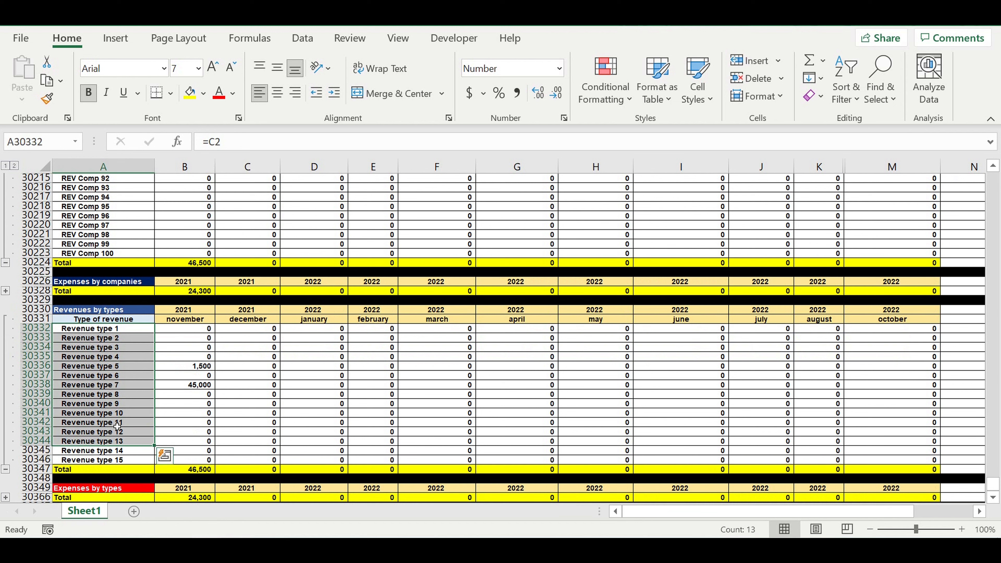
Examine the entries in the Transactions list, from Transaction 2 through Transaction 10000.
scroll(175, 380, "up", 20)
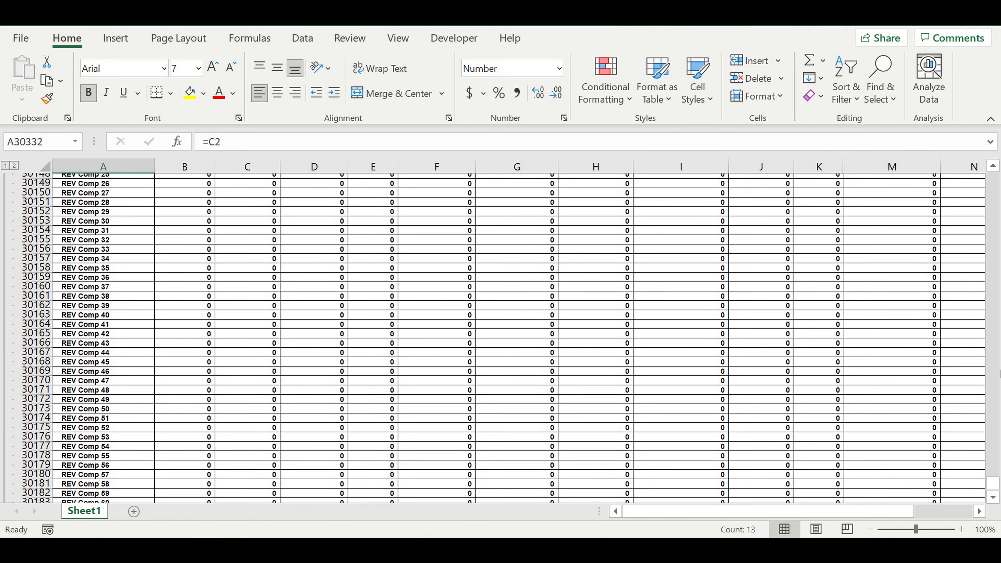
scroll(997, 395, "up", 4)
left_click_drag(993, 486, 954, 95)
scroll(359, 363, "down", 18)
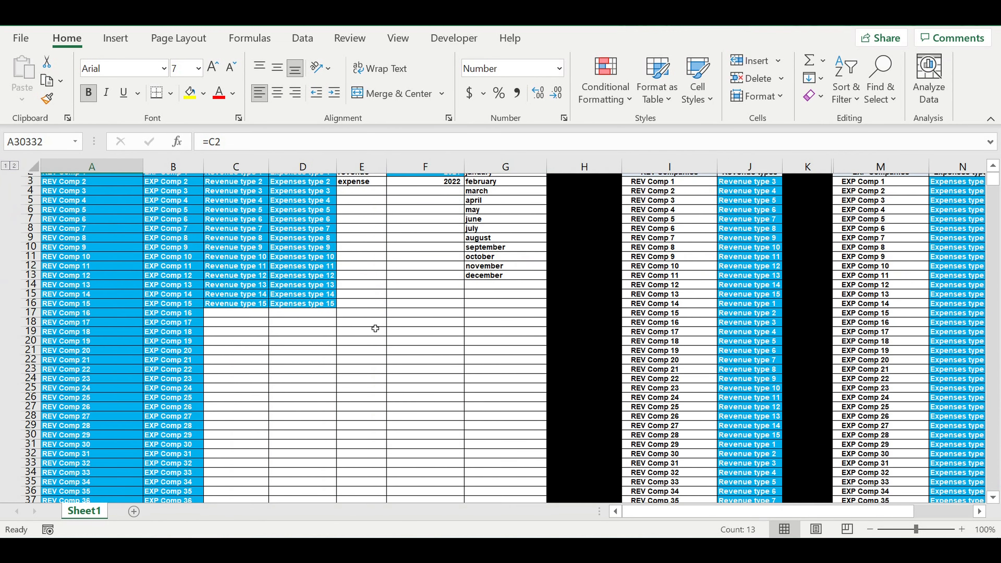
scroll(351, 382, "down", 16)
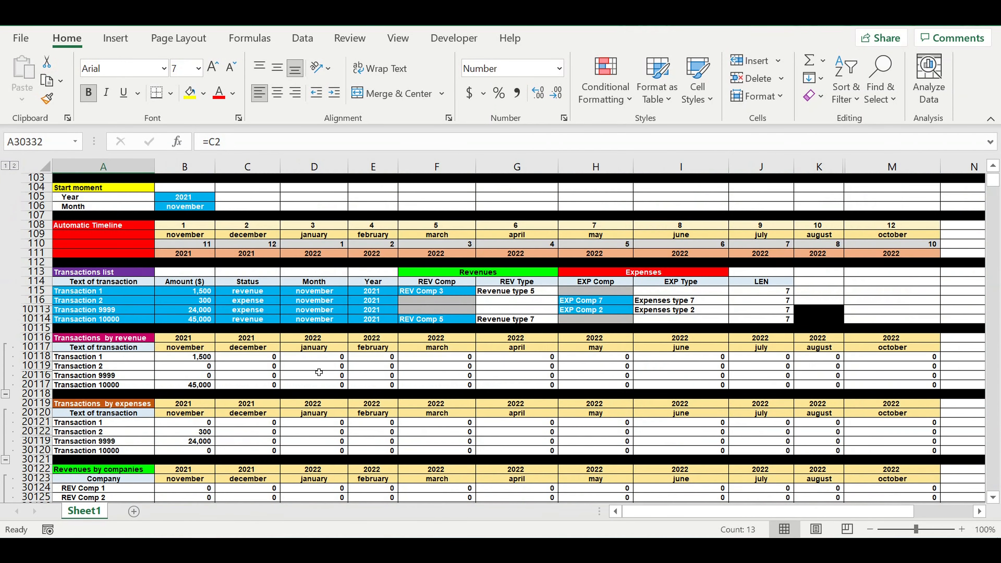
left_click(150, 306)
left_click_drag(269, 311, 682, 311)
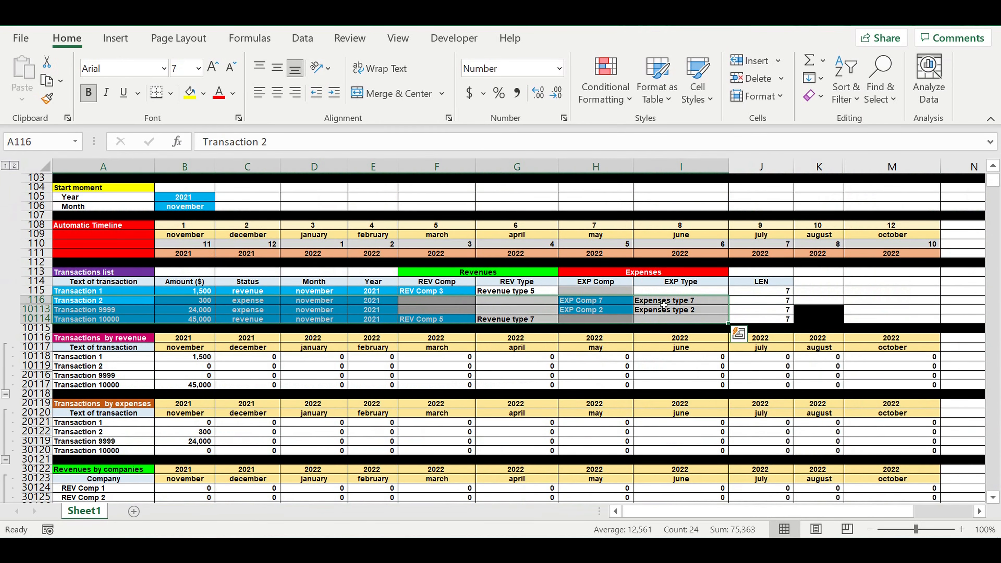
Fill cell S1 with black and extend the fill down column S to row 102.
scroll(614, 342, "up", 15)
scroll(577, 345, "up", 19)
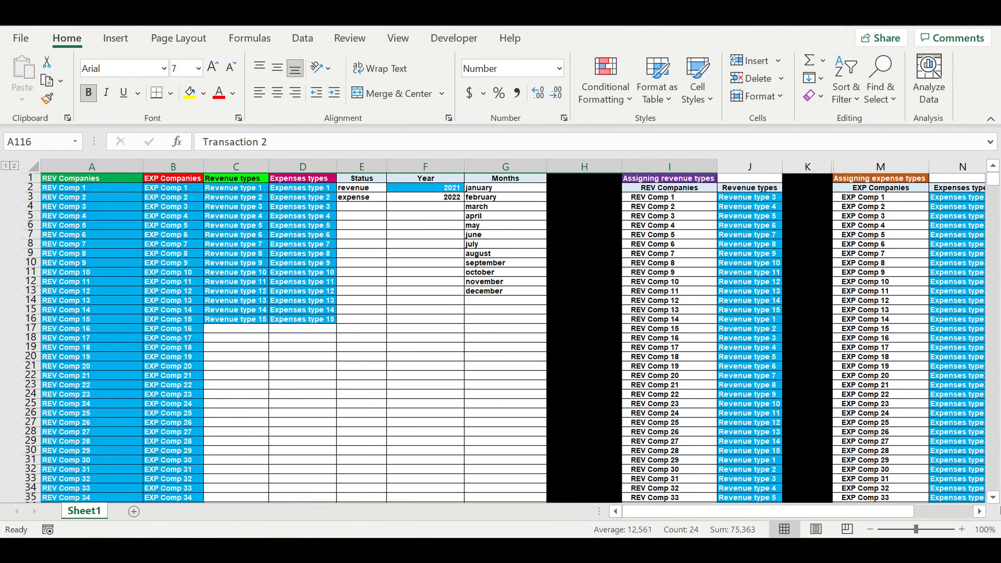
left_click(980, 512)
left_click(981, 511)
left_click(981, 512)
left_click(985, 512)
left_click(985, 512)
left_click(984, 512)
left_click(985, 512)
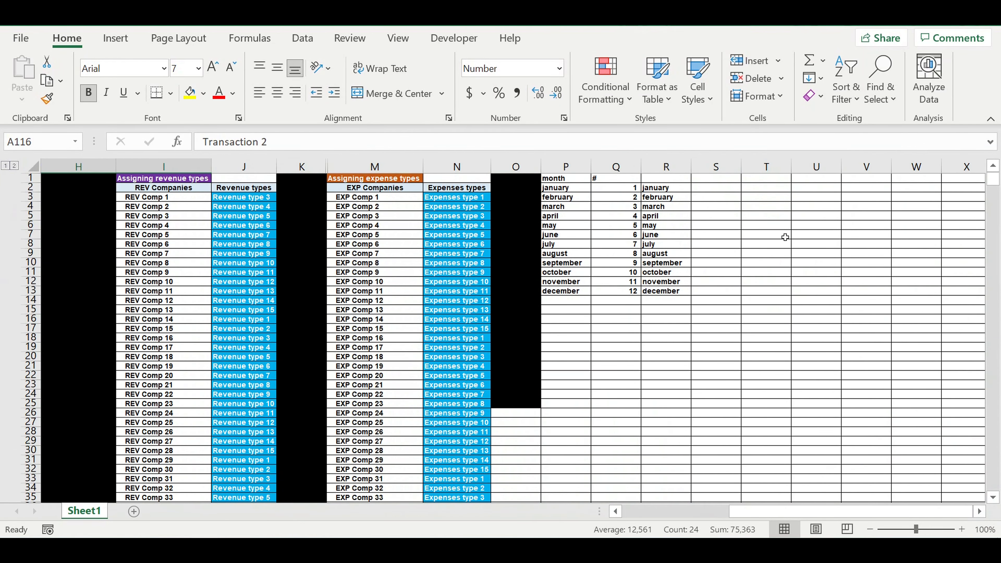
left_click(720, 180)
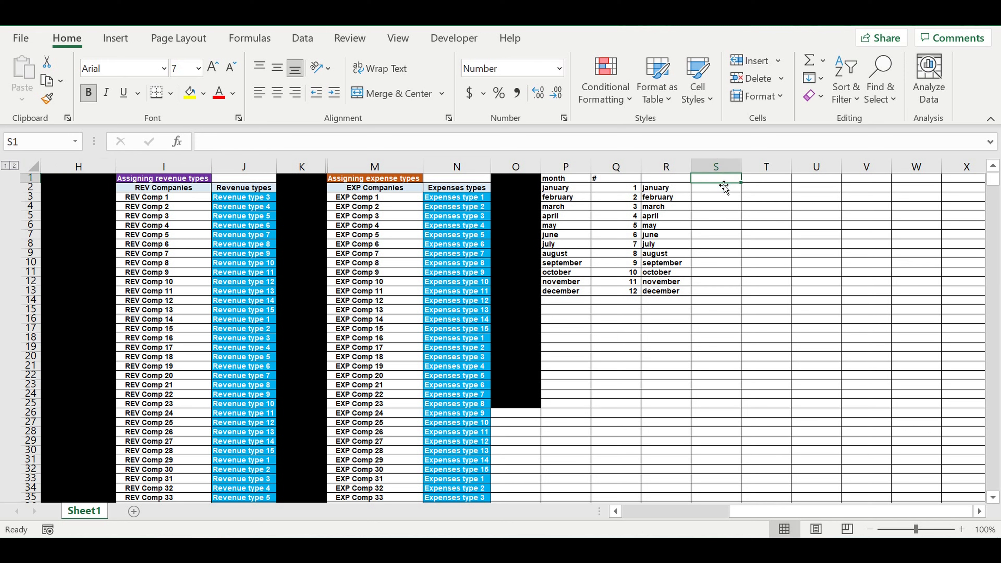
left_click(204, 95)
left_click(205, 134)
left_click(729, 208)
left_click(729, 179)
left_click_drag(746, 187, 728, 524)
left_click_drag(659, 94, 730, 312)
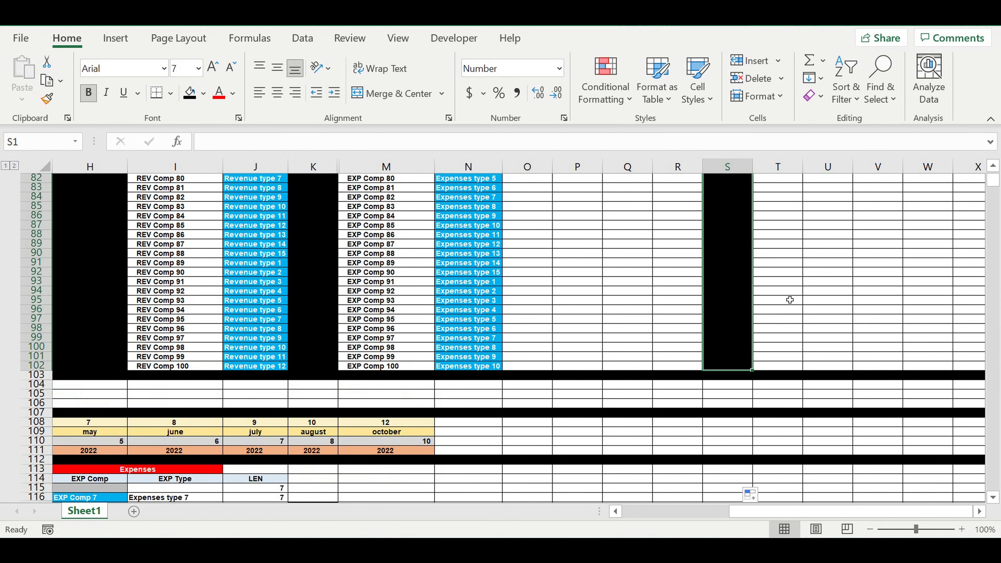
Enter the heading COEFF REV COMP in cell T1.
scroll(790, 299, "up", 20)
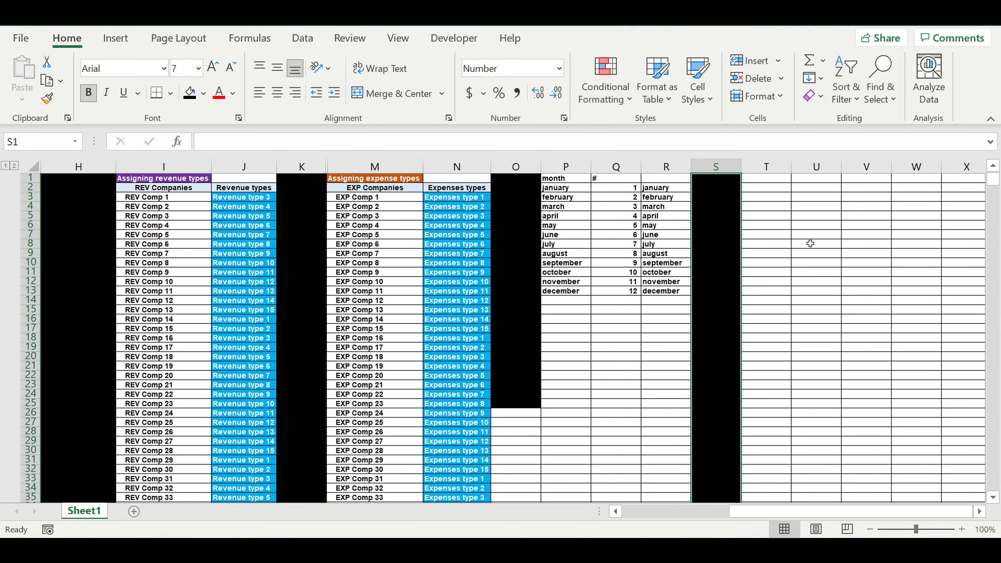
left_click(769, 181)
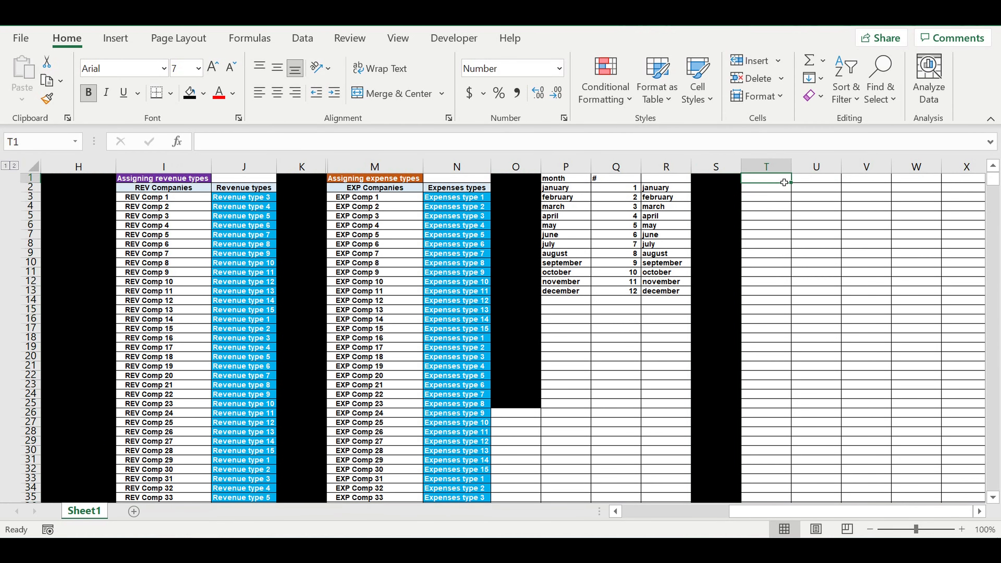
type("CO ")
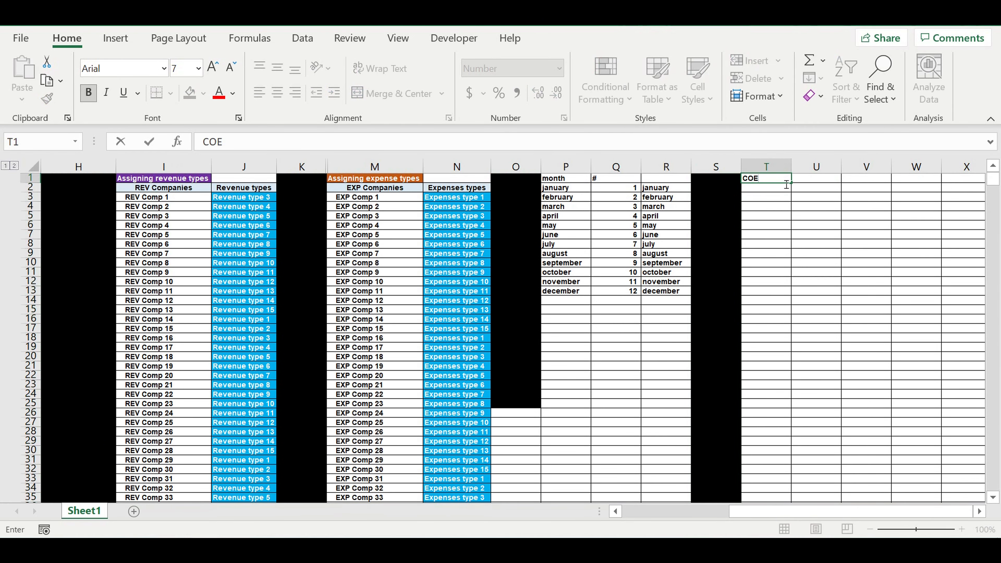
type("EFF REV COM")
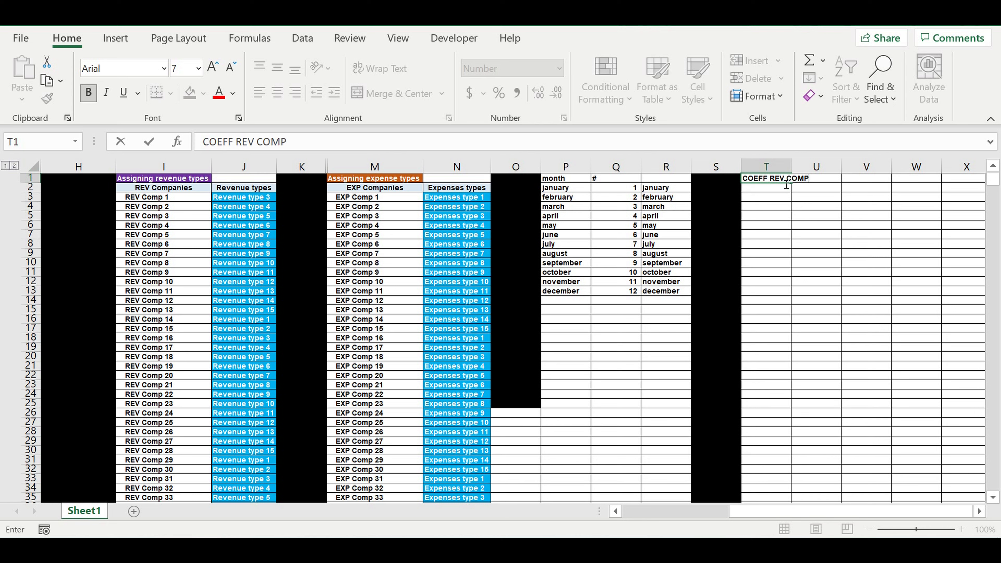
type("P")
key("Return")
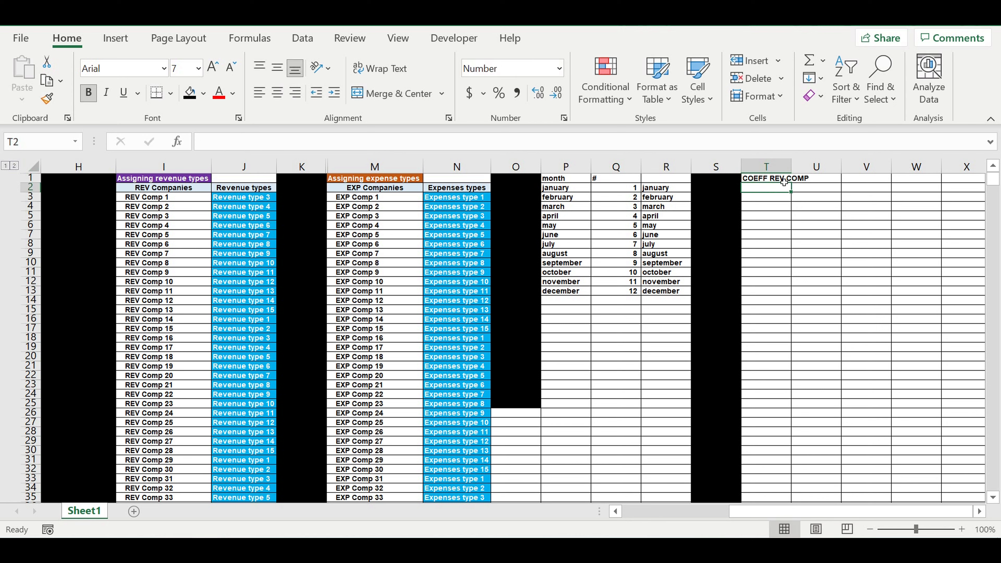
left_click(780, 236)
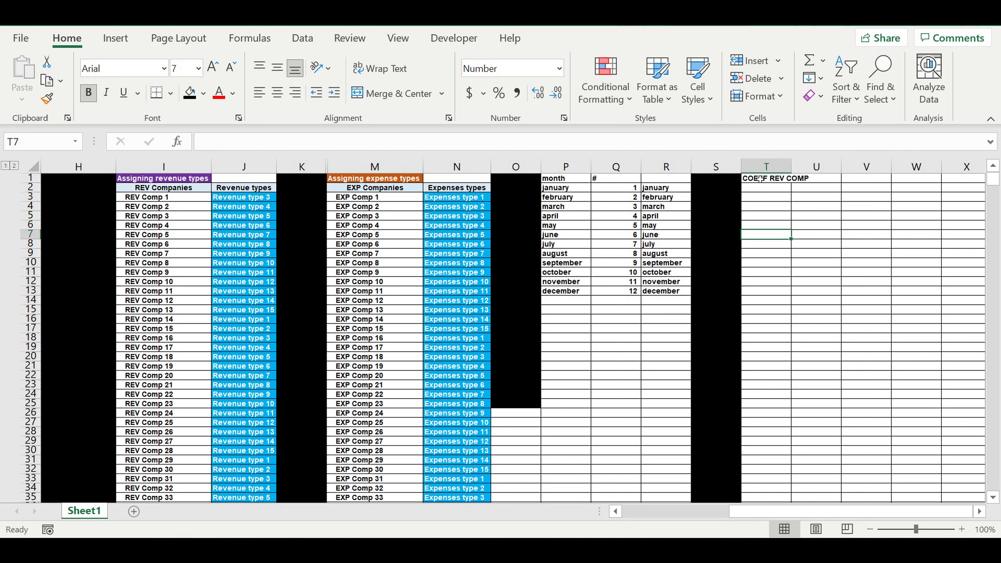
Move the COEFF REV COMP heading from T1 to W1.
left_click(760, 178)
key("ctrl+c")
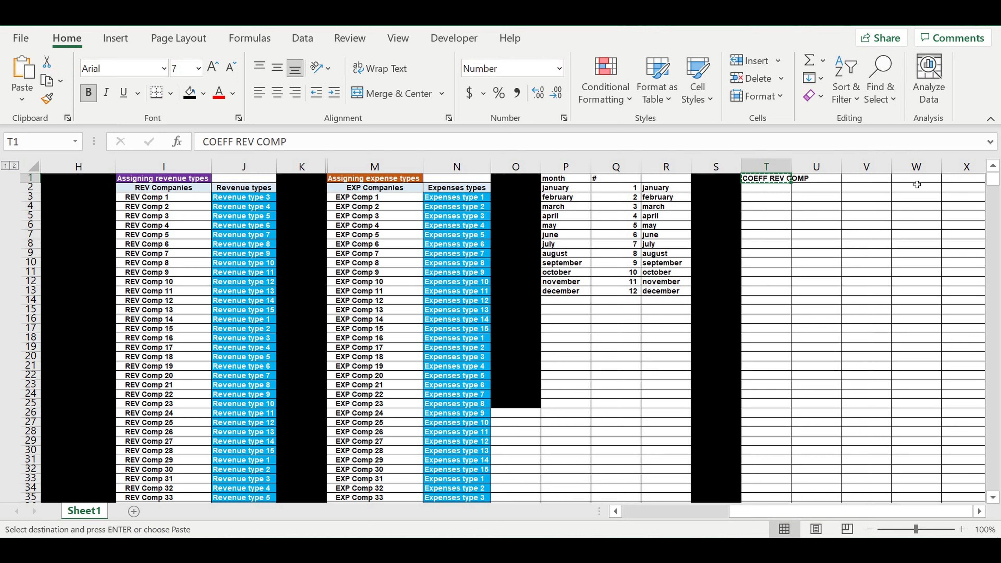
left_click(915, 180)
key("Escape")
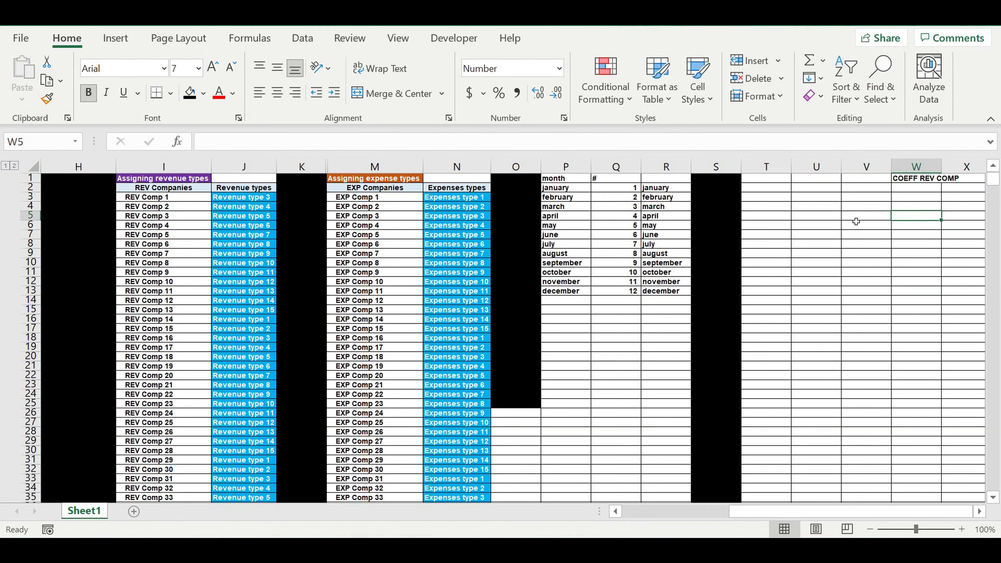
left_click(860, 244)
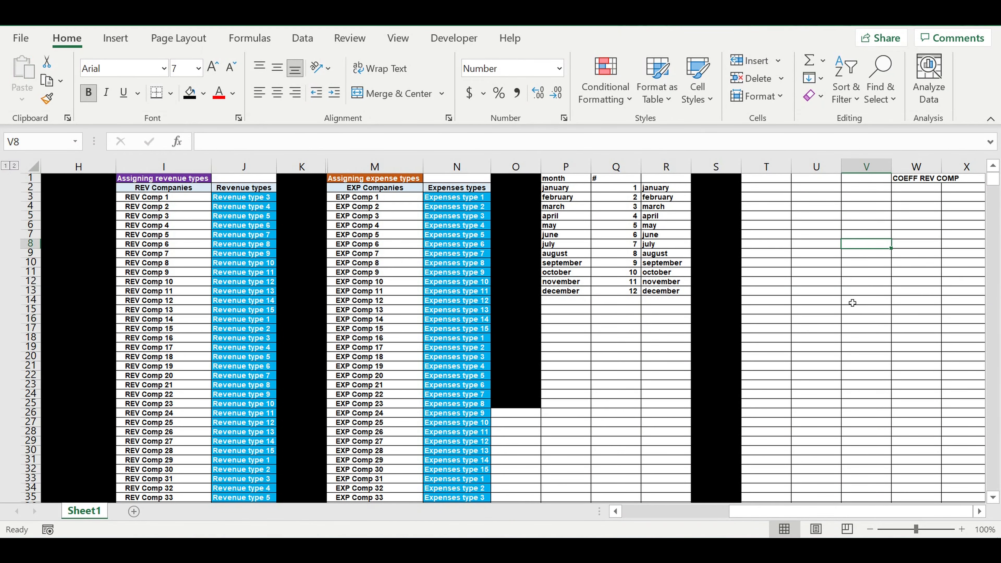
left_click_drag(753, 509, 520, 528)
Enter ON in cell T1 and OFF in cell T2.
left_click(775, 184)
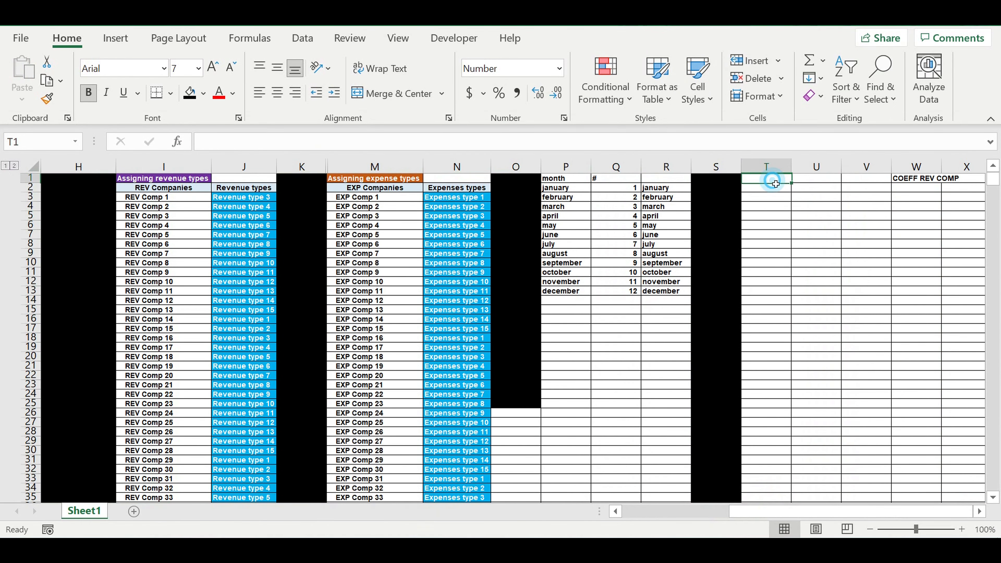
type("ON")
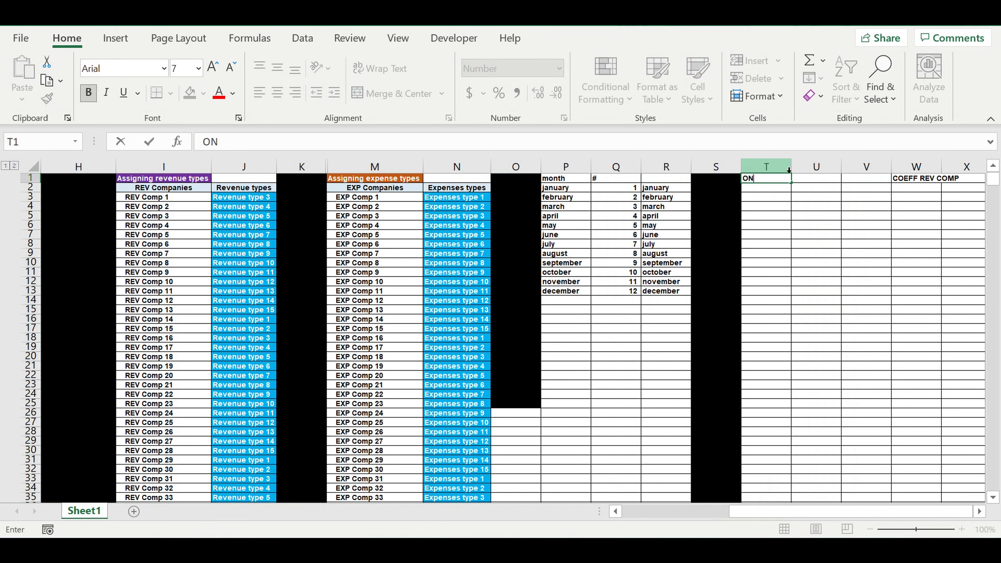
key("Return")
type("OFF")
key("Return")
left_click(786, 254)
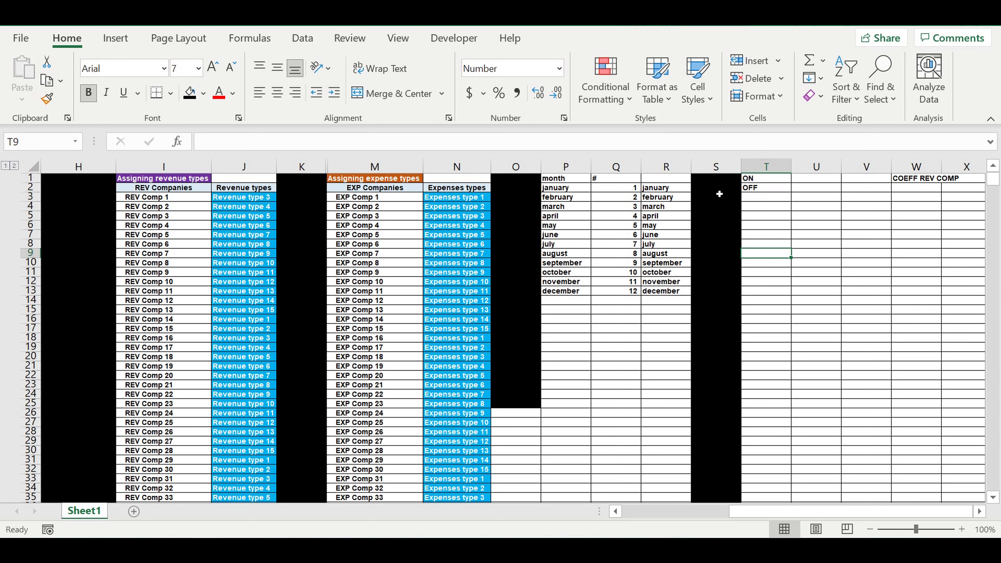
Fill cell U1 with black and extend the fill down column U to row 102.
left_click(724, 180)
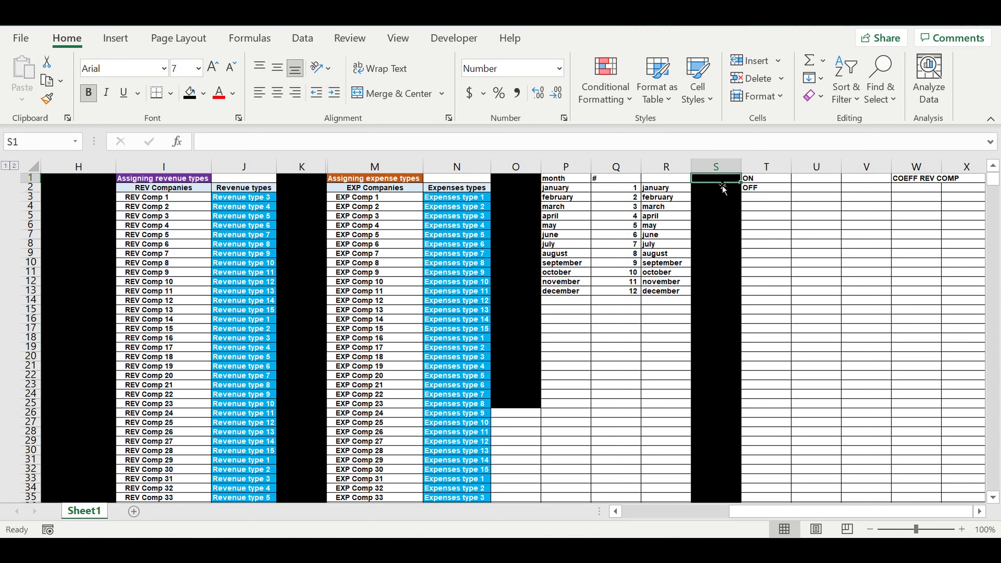
left_click(807, 179)
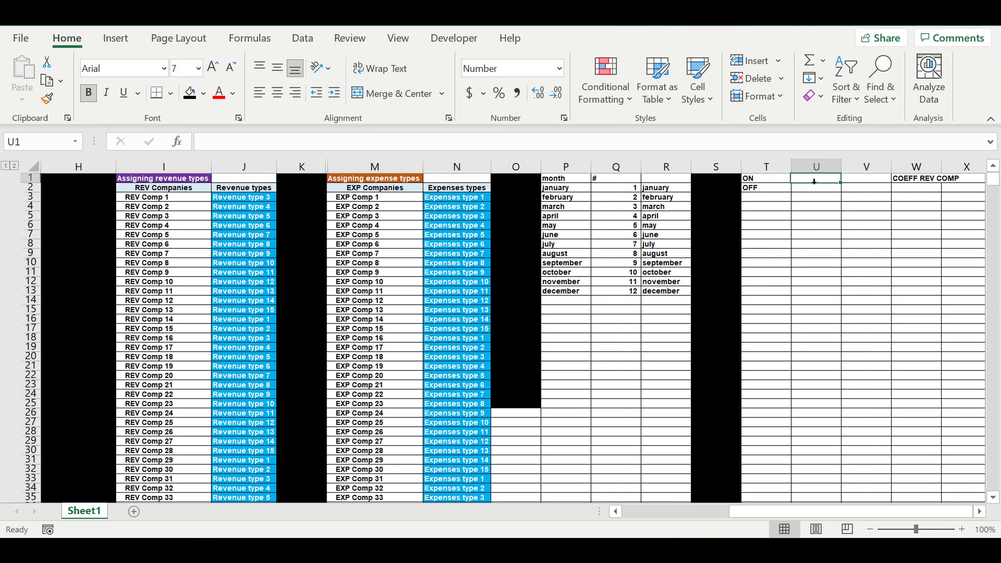
left_click(190, 92)
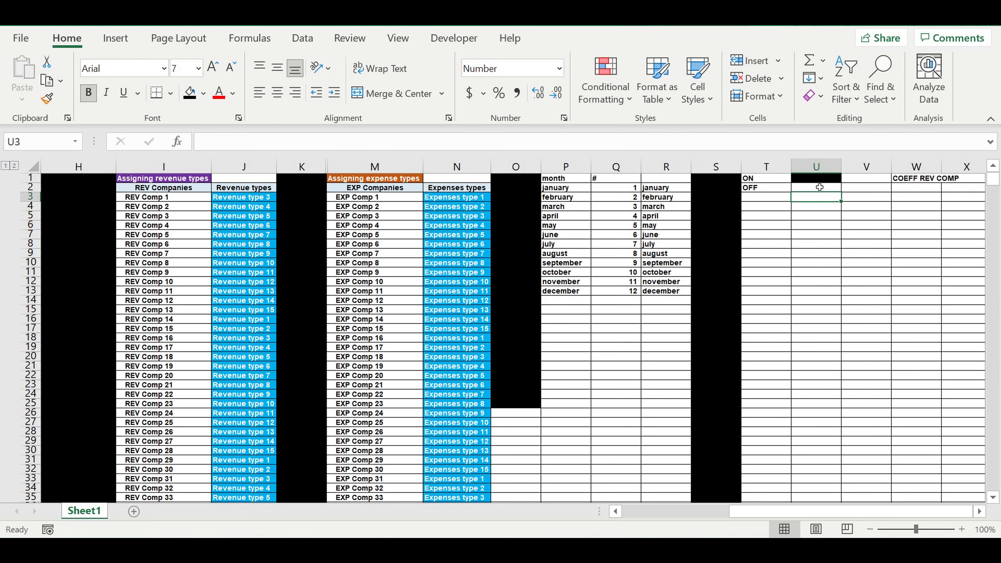
left_click_drag(842, 182, 831, 350)
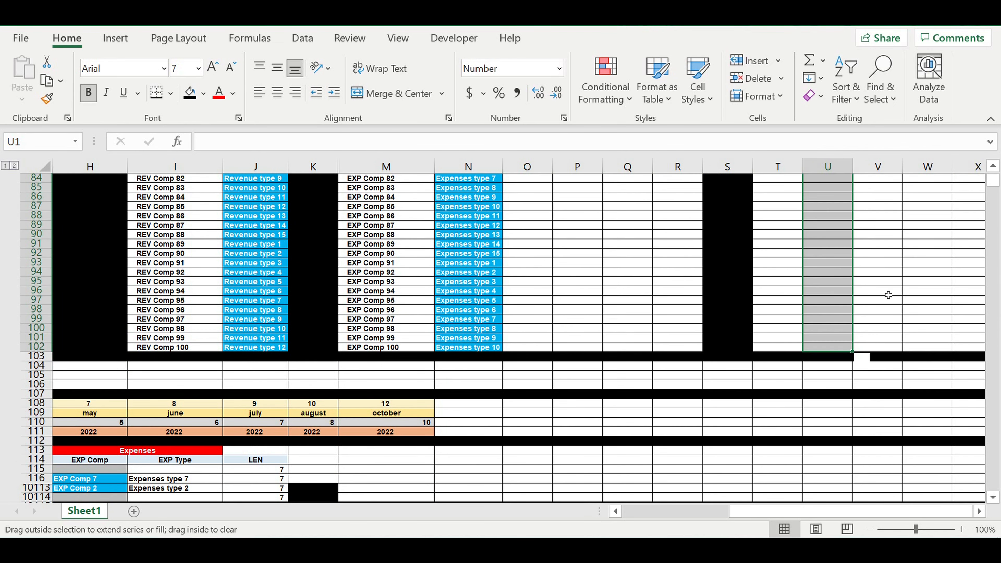
left_click(889, 295)
Move the COEFF REV COMP heading from W1 to V1.
scroll(891, 297, "up", 20)
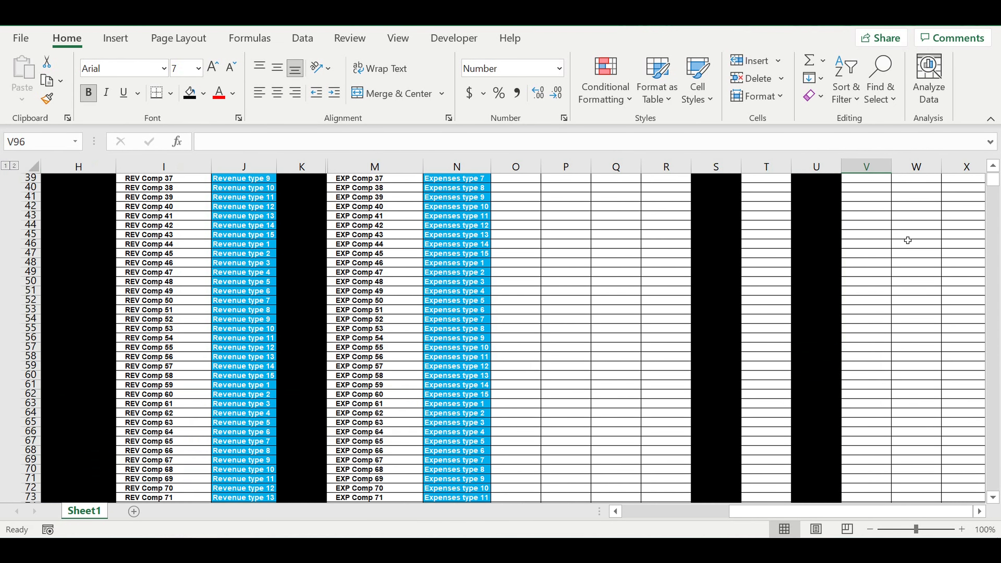
left_click(930, 181)
key("ctrl+c")
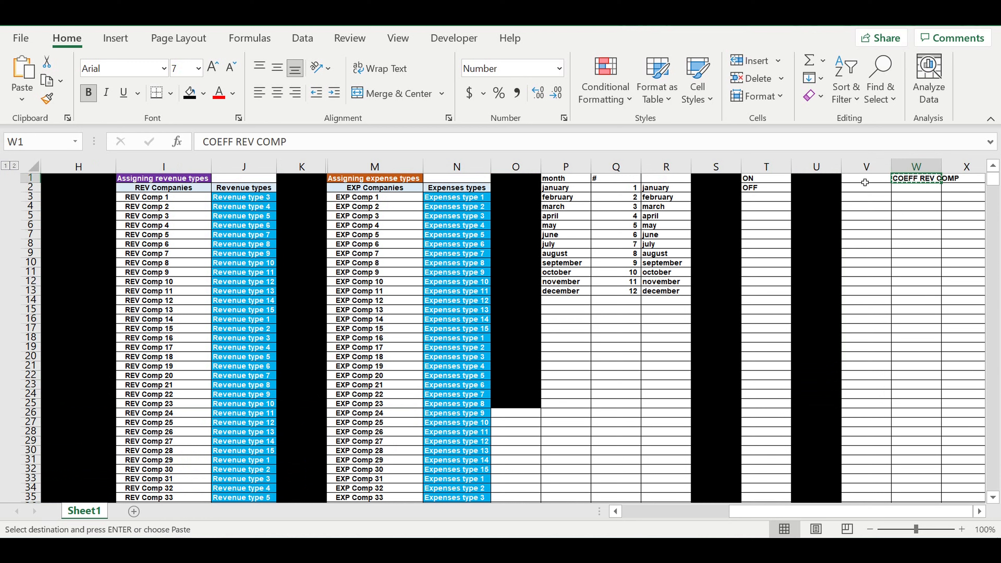
left_click(865, 180)
key("Escape")
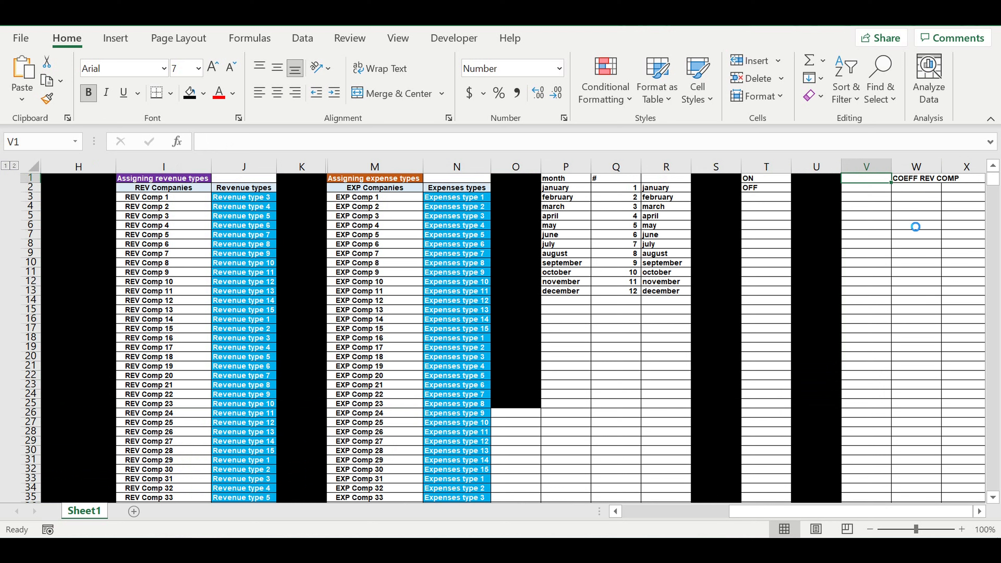
key("ctrl+v")
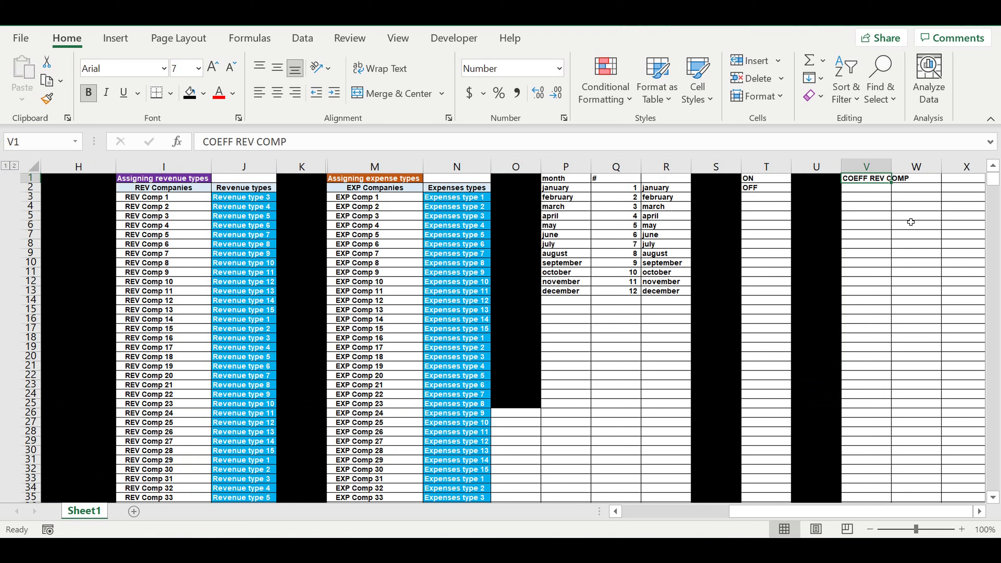
left_click(911, 219)
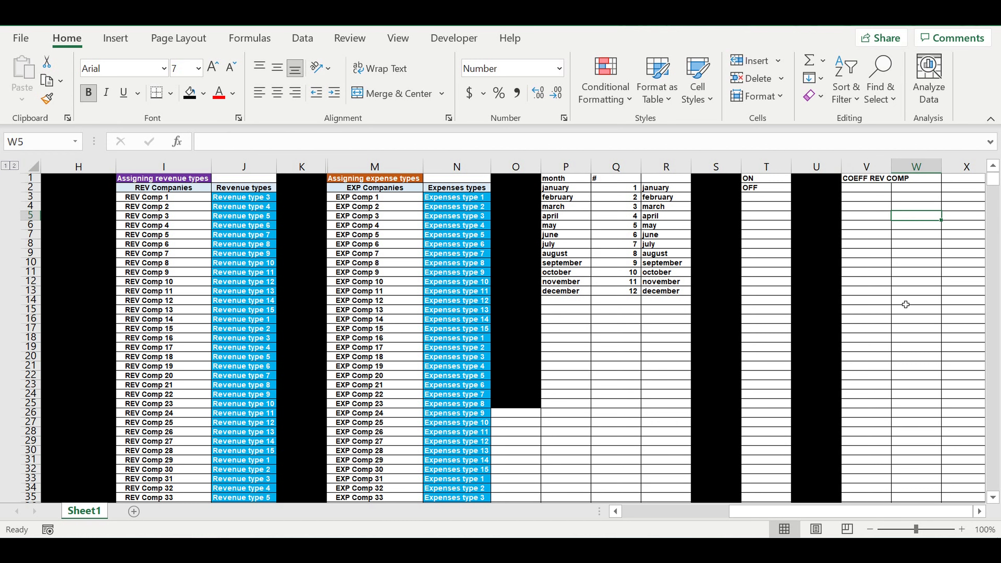
Widen column V so the COEFF REV COMP heading fits inside it.
left_click(980, 512)
left_click(979, 511)
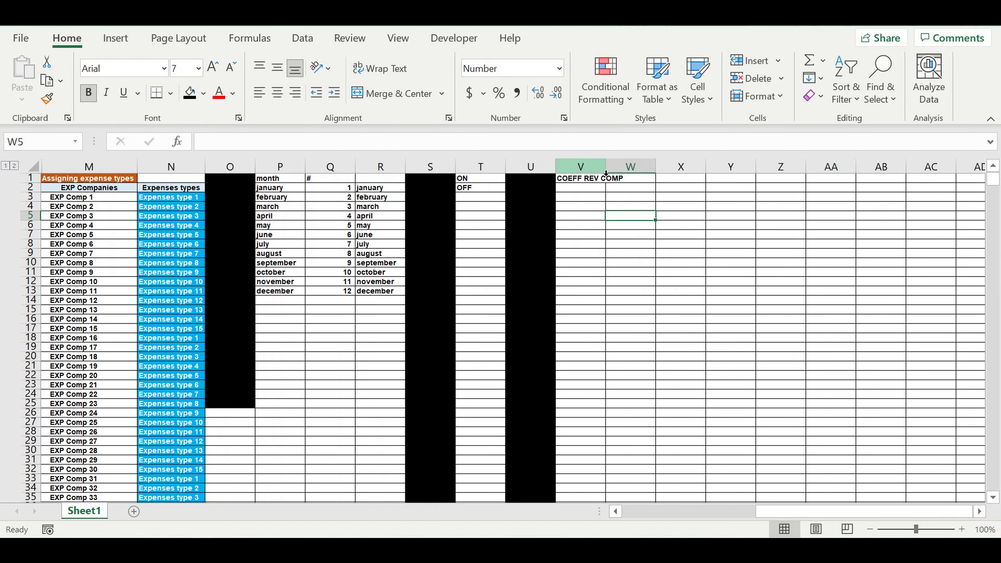
left_click_drag(609, 170, 642, 171)
left_click(603, 260)
left_click(586, 186)
key("ctrl+shift+Down")
type("E")
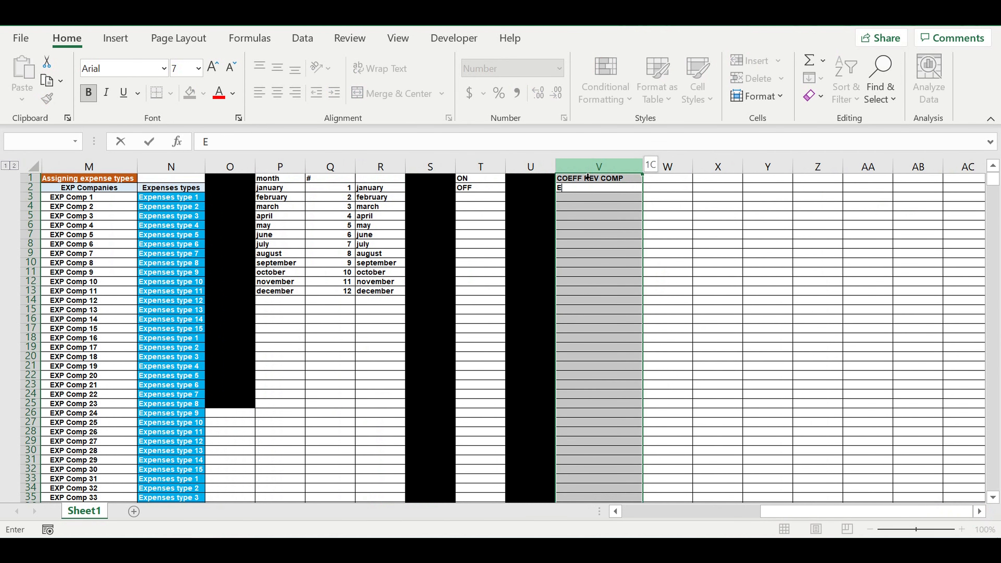
left_click(617, 218)
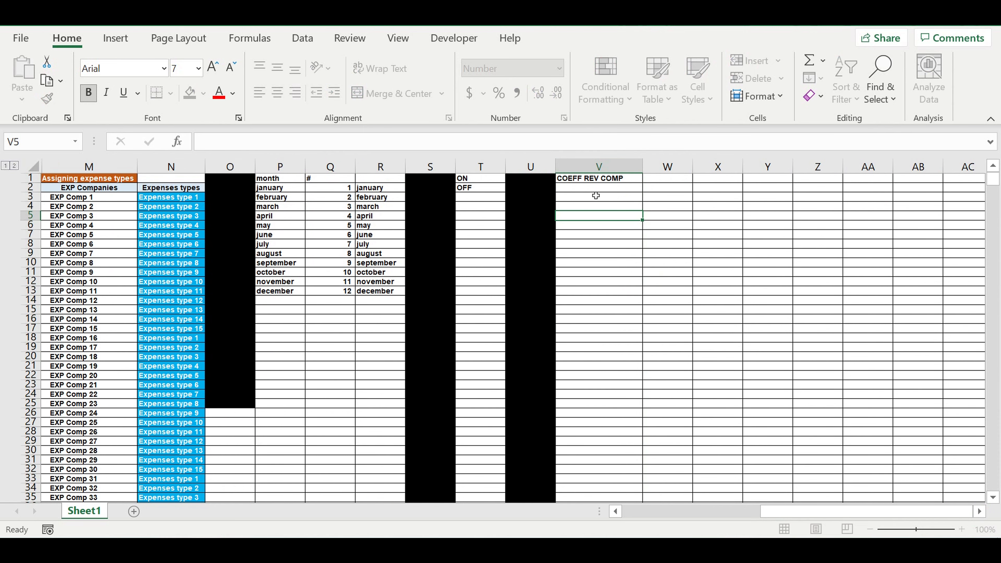
Link cell V2 to the REV Companies heading with the formula =A1.
left_click(589, 187)
type("=")
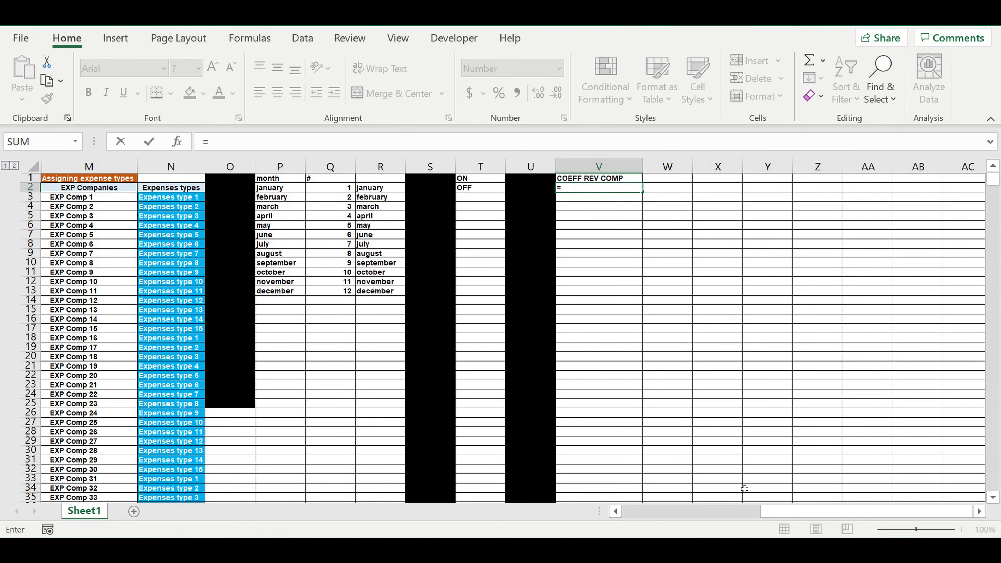
left_click_drag(802, 516, 463, 465)
left_click(62, 190)
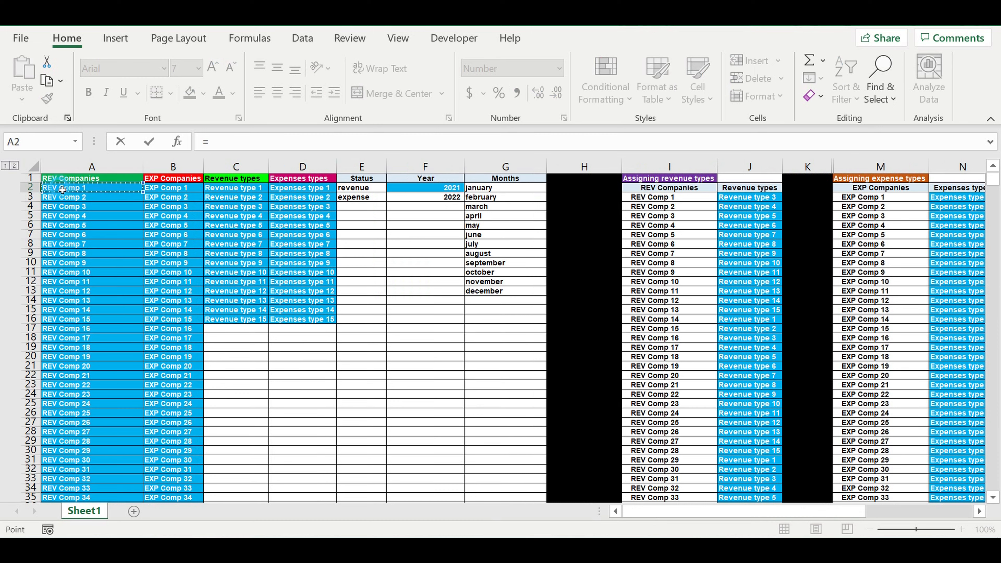
left_click(80, 180)
key("Return")
Link cell V3 to the first revenue company with the formula =A2.
left_click(879, 219)
left_click(889, 197)
type("=")
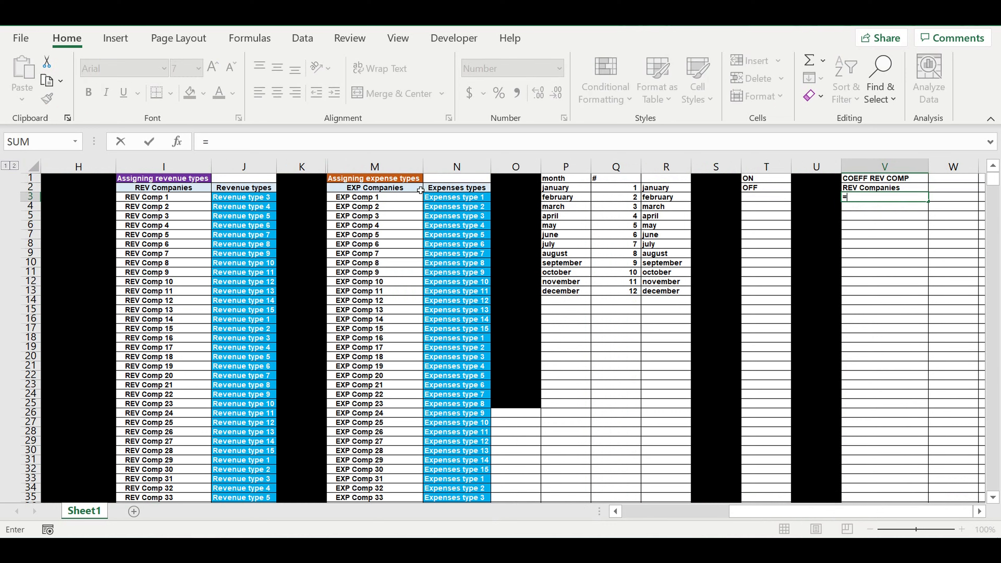
left_click_drag(745, 512, 655, 512)
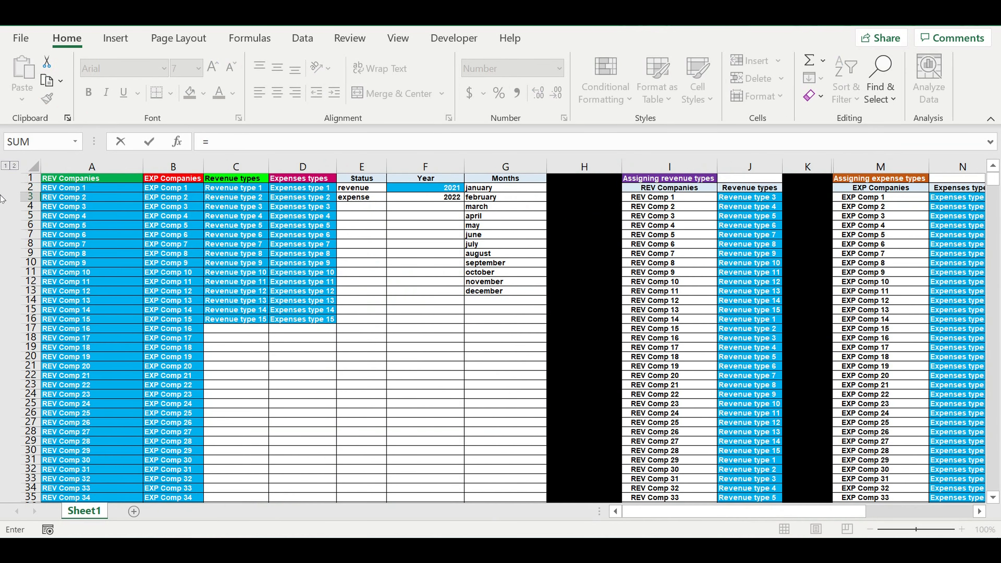
left_click(75, 189)
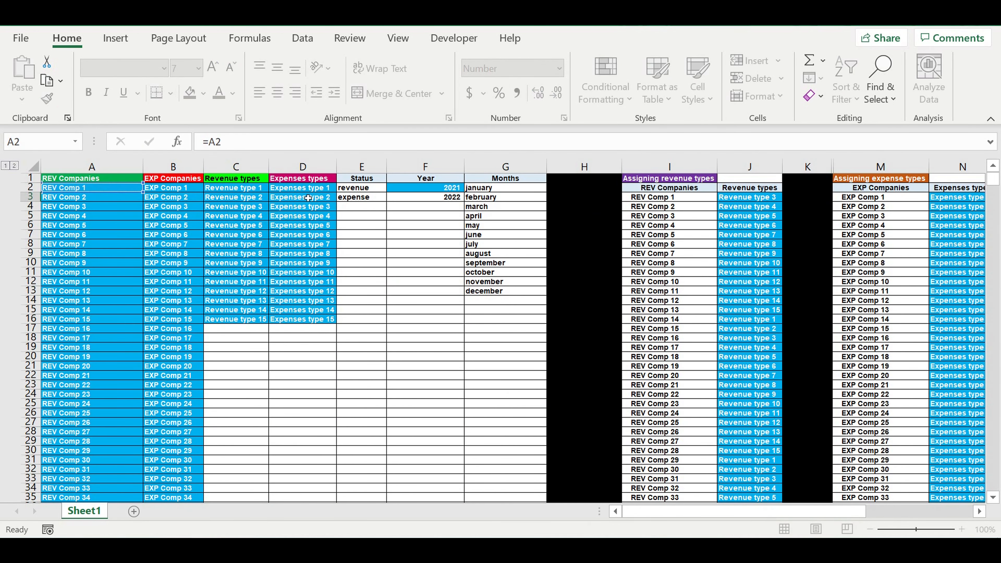
key("Return")
Center the REV Companies heading in V2 and give it a light blue fill.
left_click(980, 512)
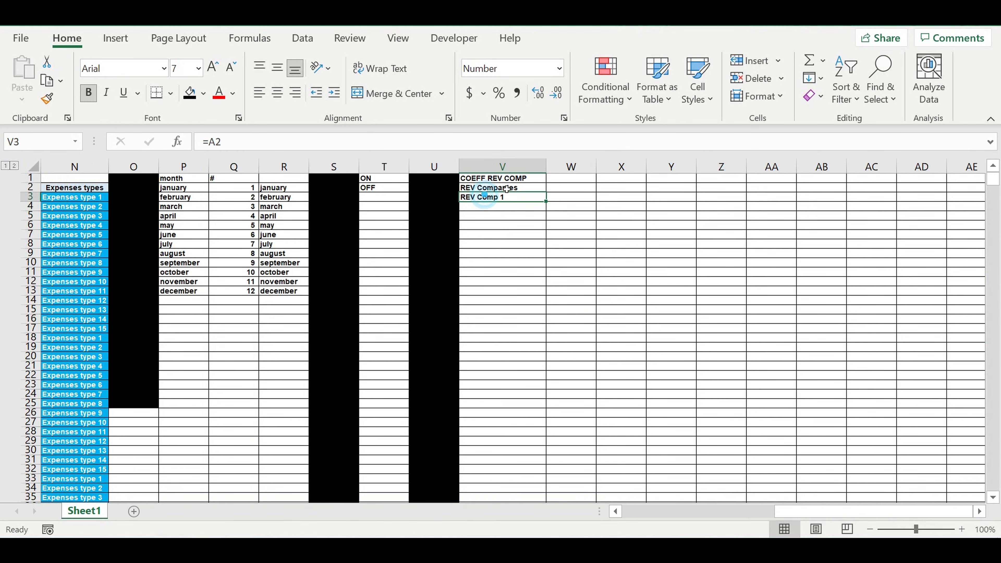
left_click(506, 189)
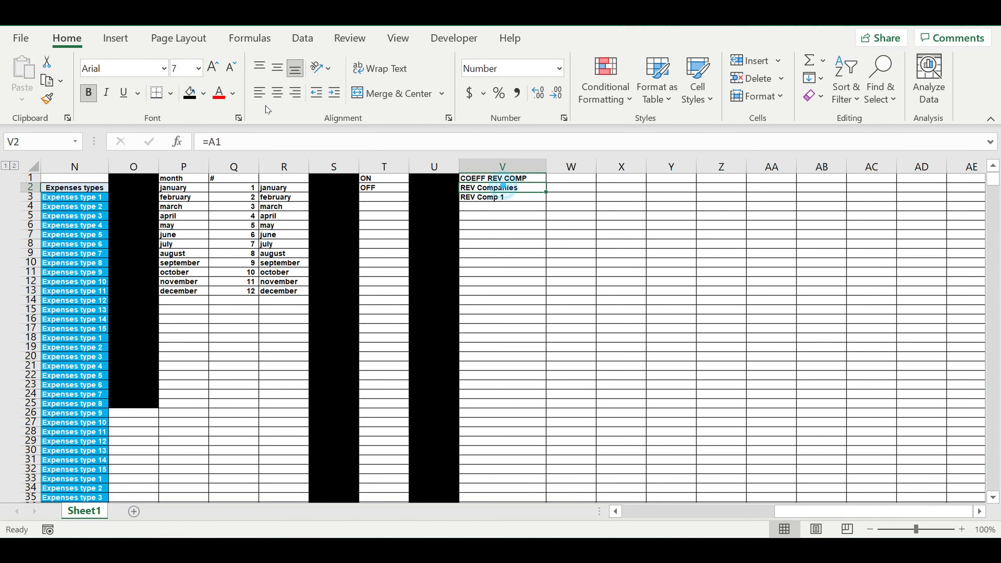
left_click(279, 93)
left_click(203, 93)
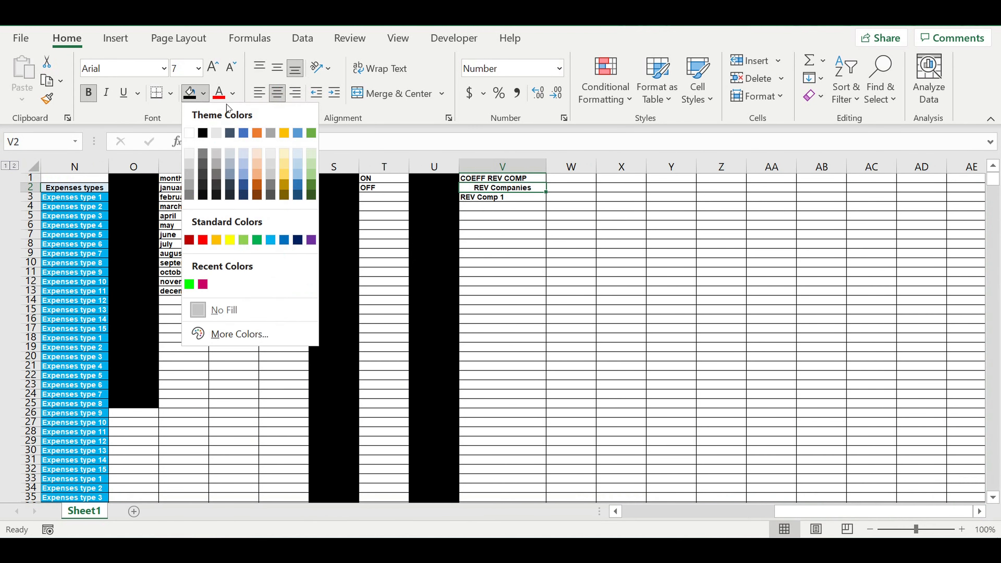
left_click(297, 157)
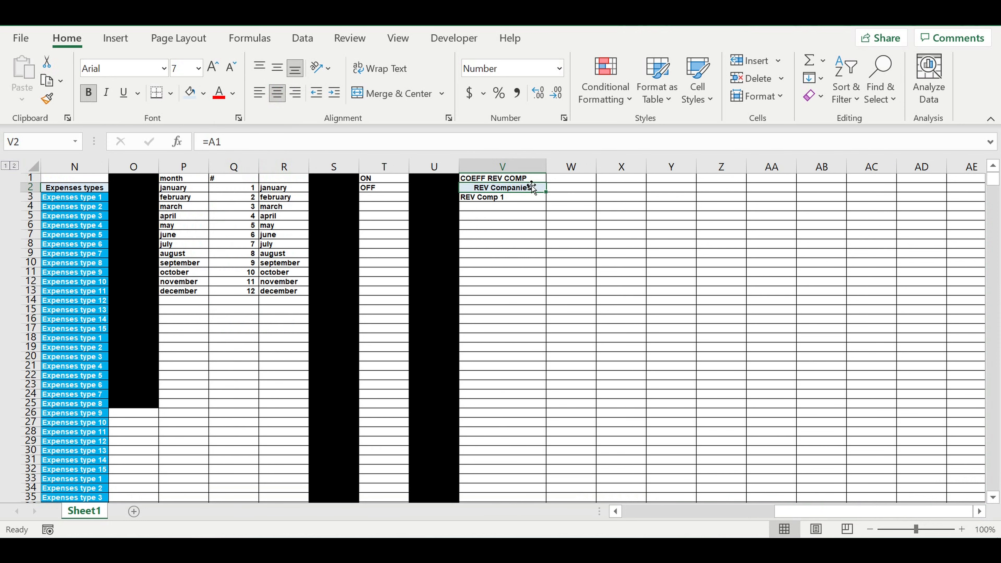
Fill the COEFF REV COMP heading in V1 with yellow.
left_click(524, 179)
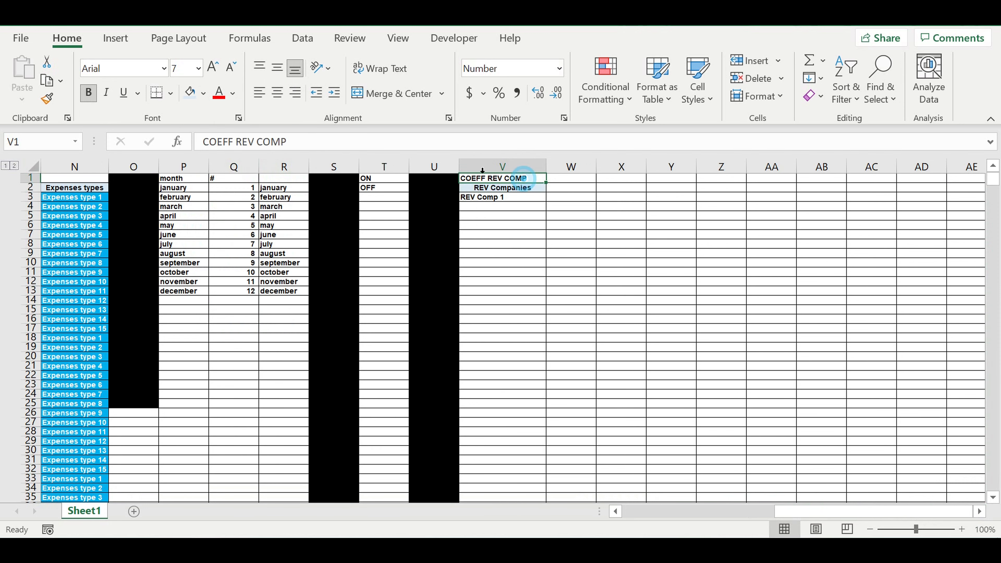
left_click(203, 93)
left_click(230, 239)
key("Down")
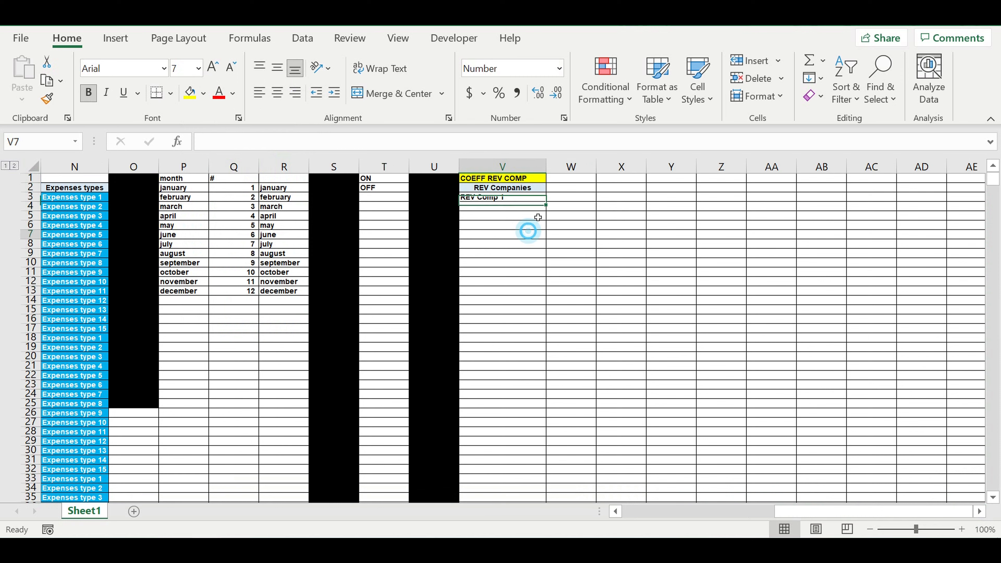
Extend the REV Companies heading format to cell W2 and enter STATUS there.
left_click_drag(548, 196, 580, 197)
left_click(574, 191)
type("COEFF")
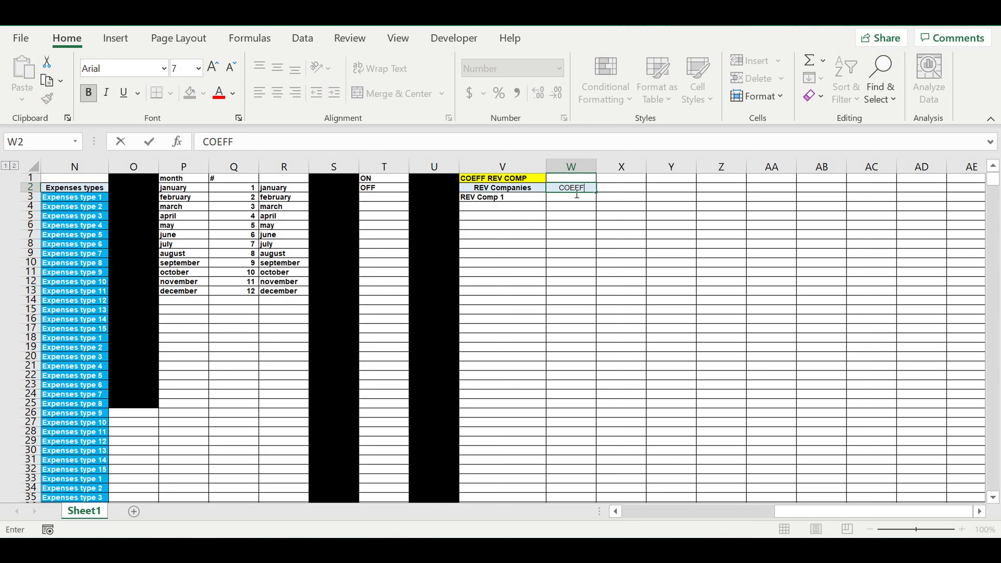
key("BackSpace")
key("BackSpace")
key("BackSpace")
key("BackSpace")
key("BackSpace")
type("STATUS")
key("Return")
left_click(569, 225)
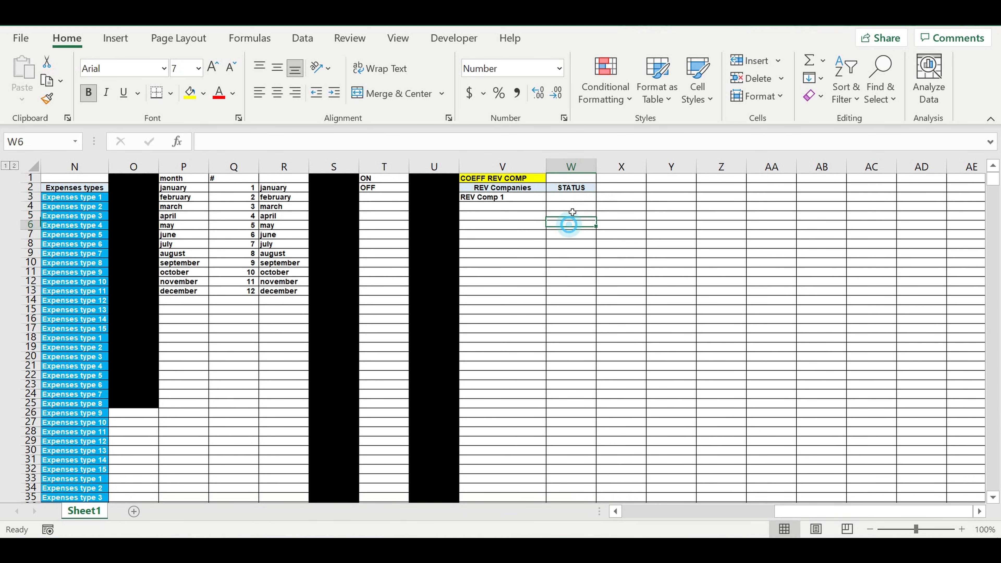
left_click(572, 188)
left_click_drag(596, 193, 600, 203)
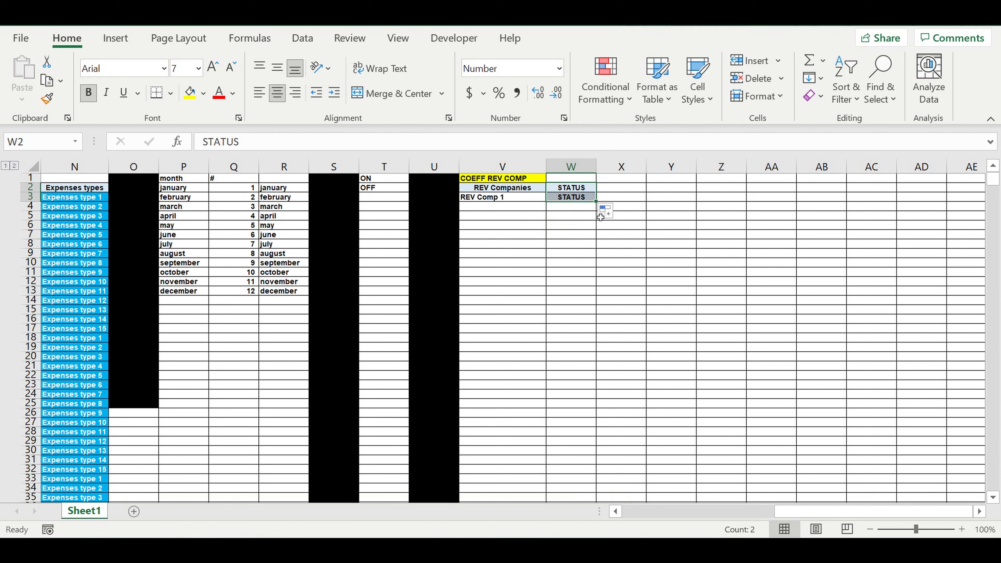
left_click(582, 236)
Copy the STATUS heading from W2 into X2 together with its formatting.
left_click(579, 211)
mouse_move(597, 211)
left_mouse_down()
mouse_move(582, 190)
mouse_move(641, 189)
mouse_move(630, 194)
left_mouse_up()
left_click(581, 190)
left_click(632, 226)
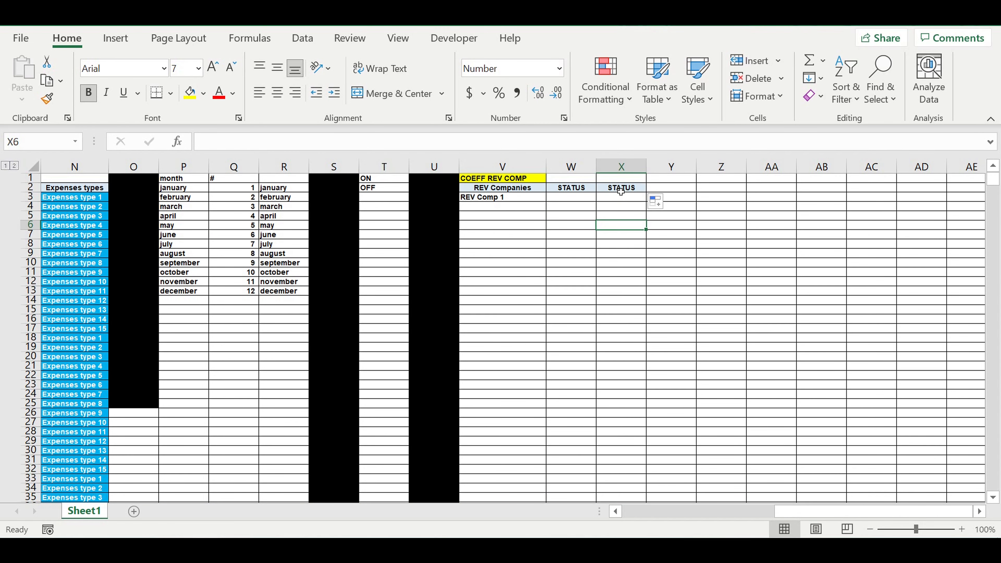
Replace the copied heading in X2 with COFF (%).
left_click(621, 191)
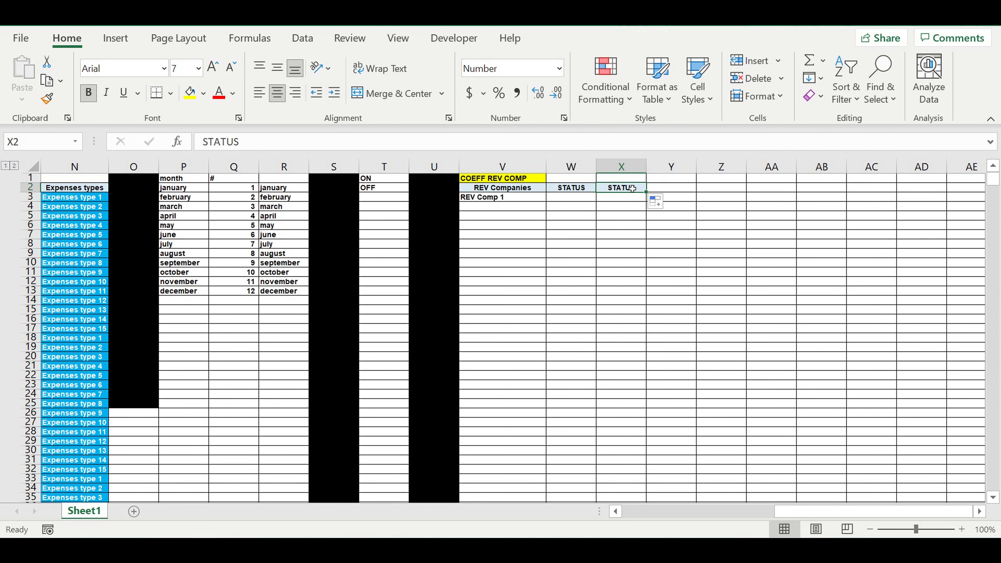
left_click(622, 207)
left_click(620, 190)
type("COFF")
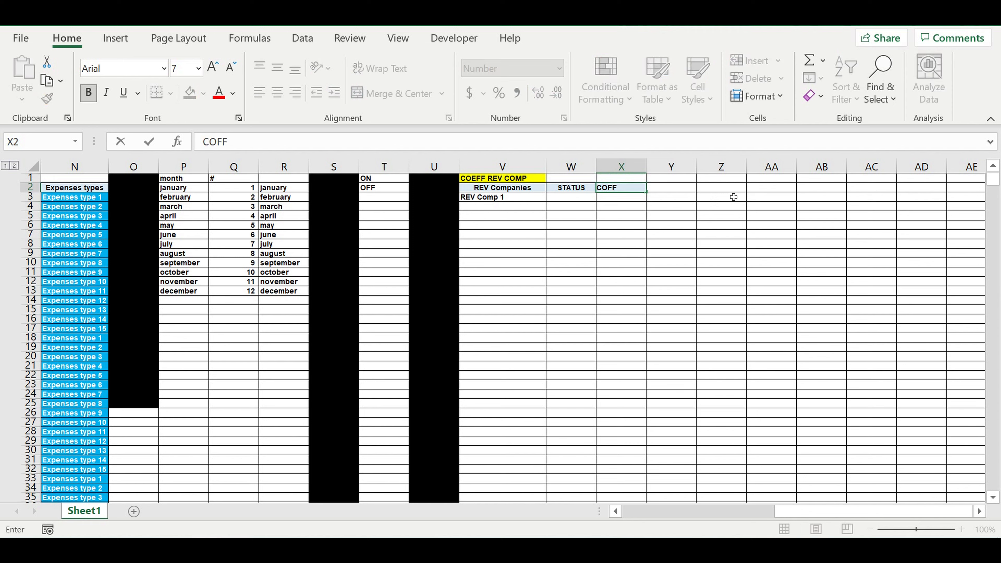
left_click(721, 224)
left_click(617, 190)
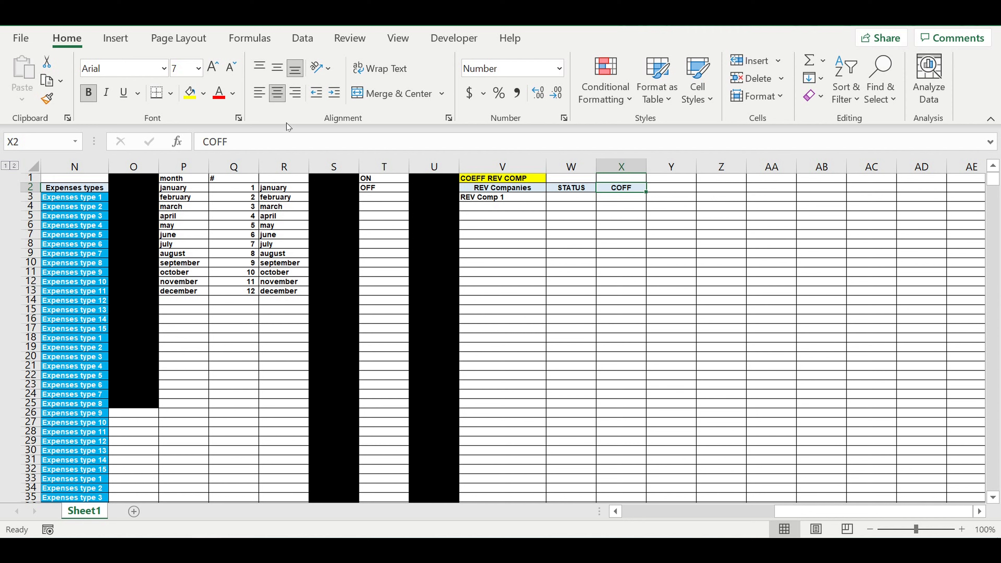
left_click(244, 143)
type("()")
type("%")
key("Return")
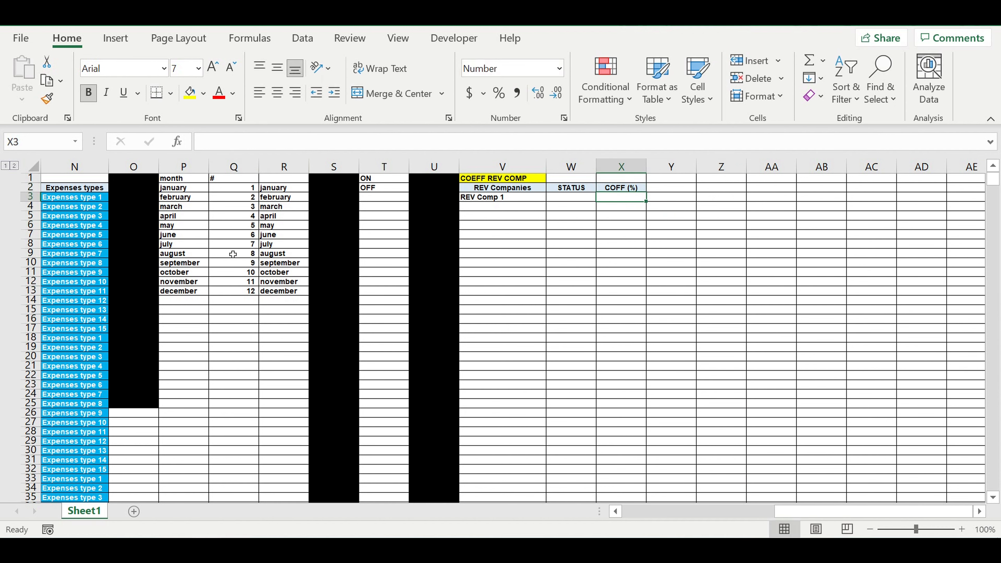
Enter 1 in cell X3 and format it as a percentage.
type("1")
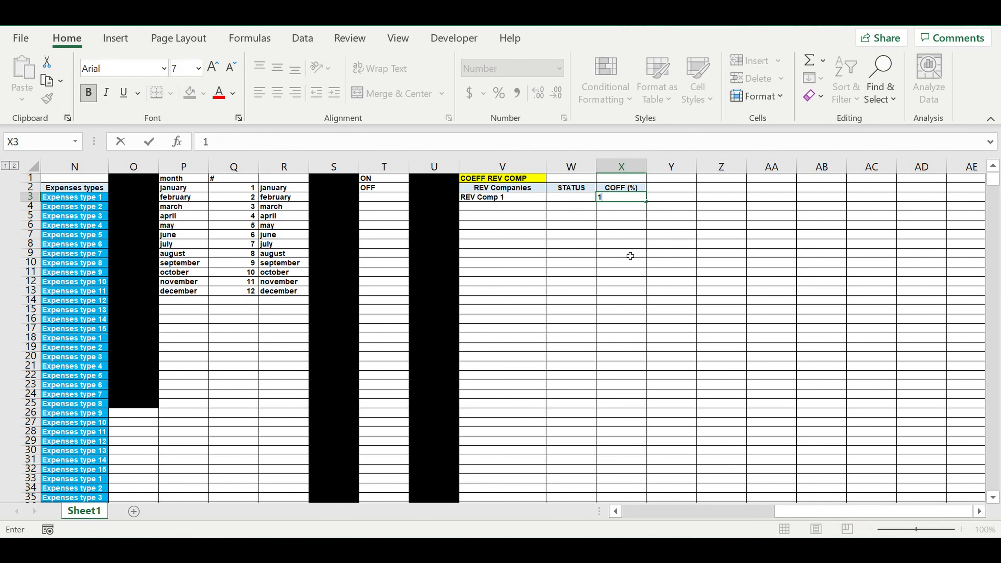
left_click(623, 199)
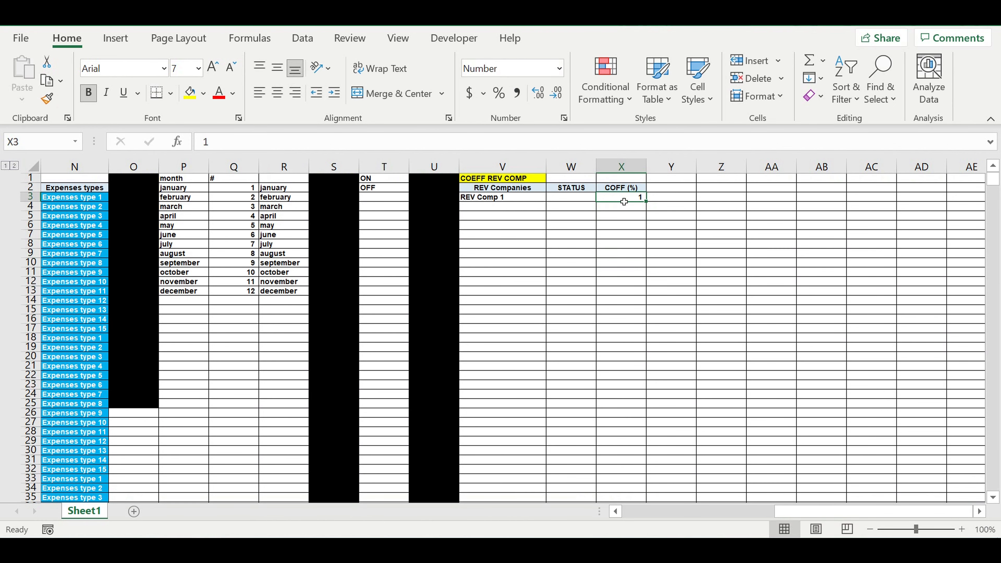
left_click(498, 95)
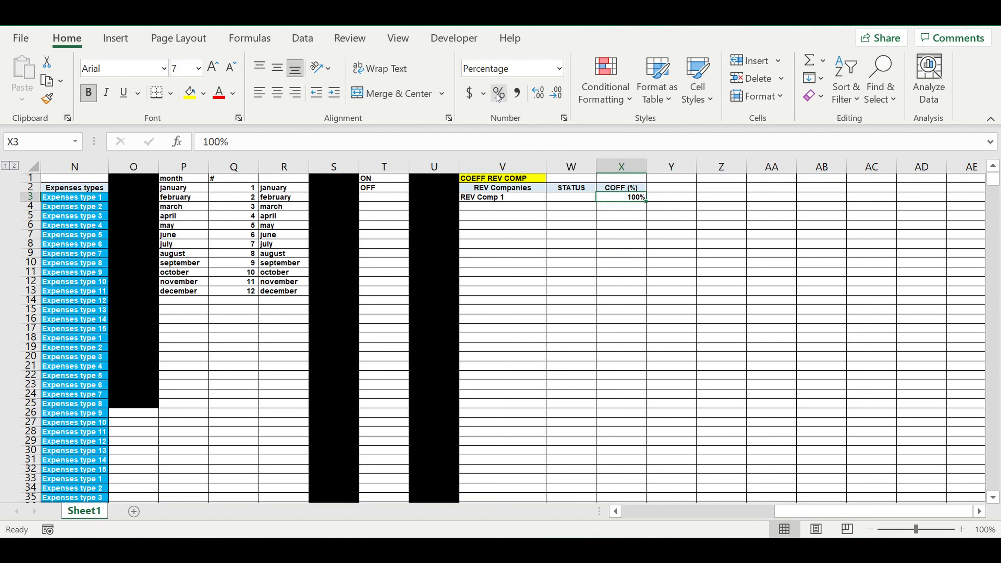
Give the percentage in X3 a white font and a bright blue fill.
left_click(233, 94)
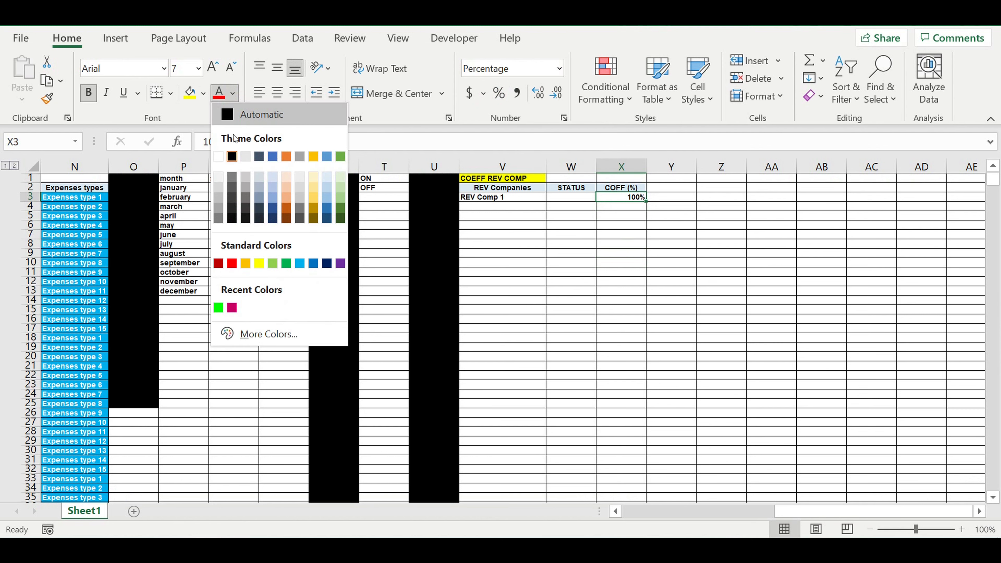
left_click(219, 156)
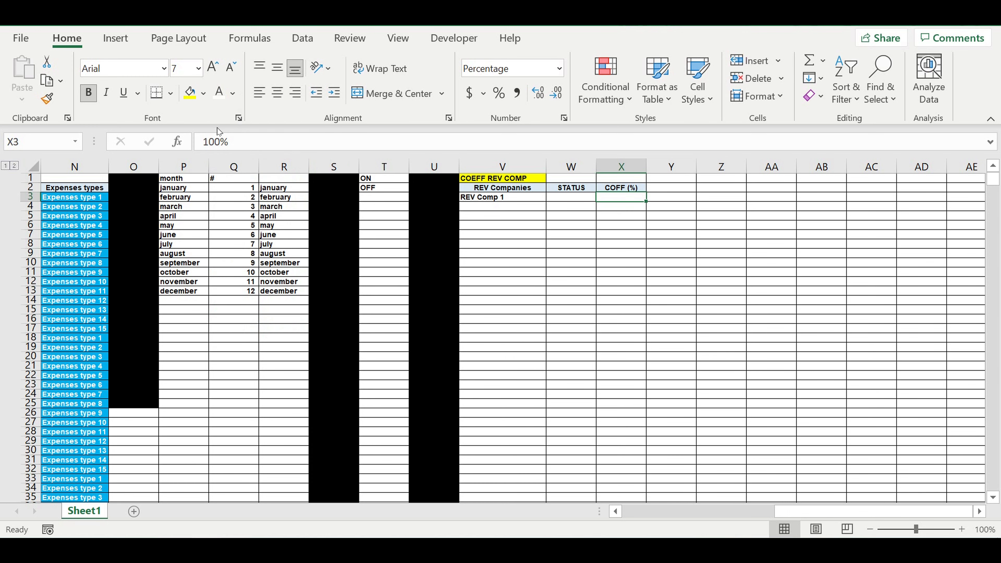
left_click(205, 97)
left_click(271, 239)
left_click(555, 242)
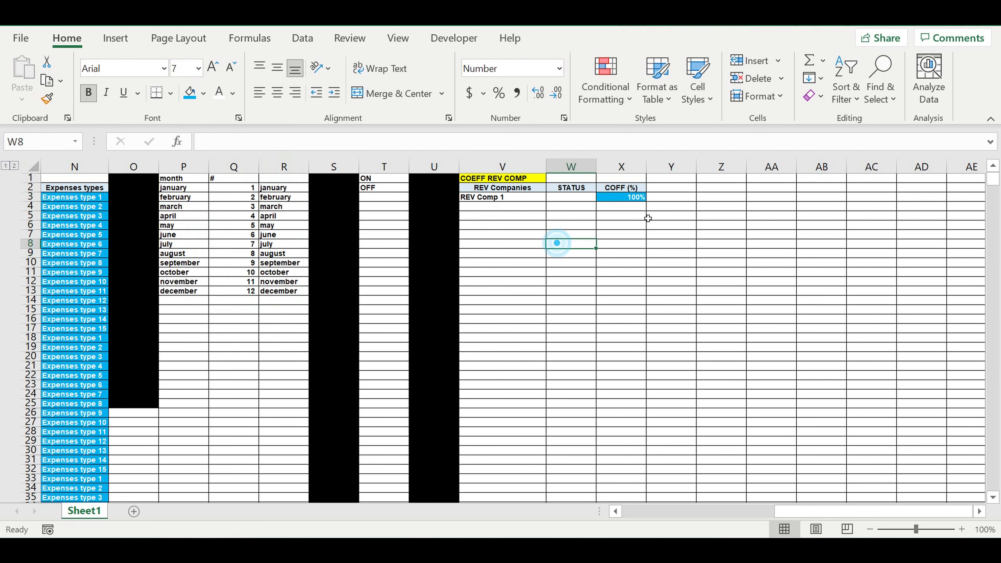
left_click(624, 198)
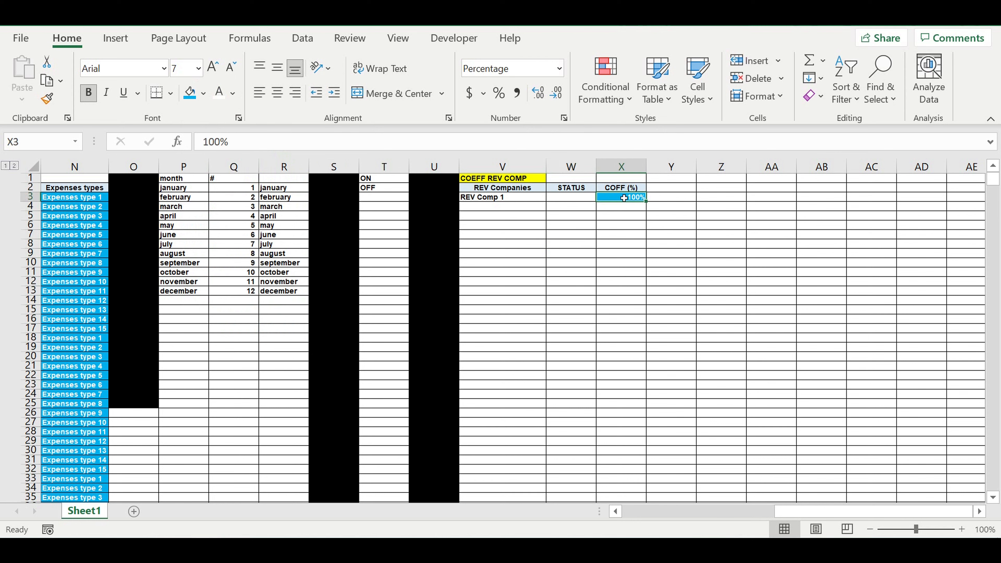
left_click_drag(71, 199, 75, 291)
left_click(611, 246)
Add a list data validation to cell W3 that takes its options from $T$1:$T$2.
left_click(581, 200)
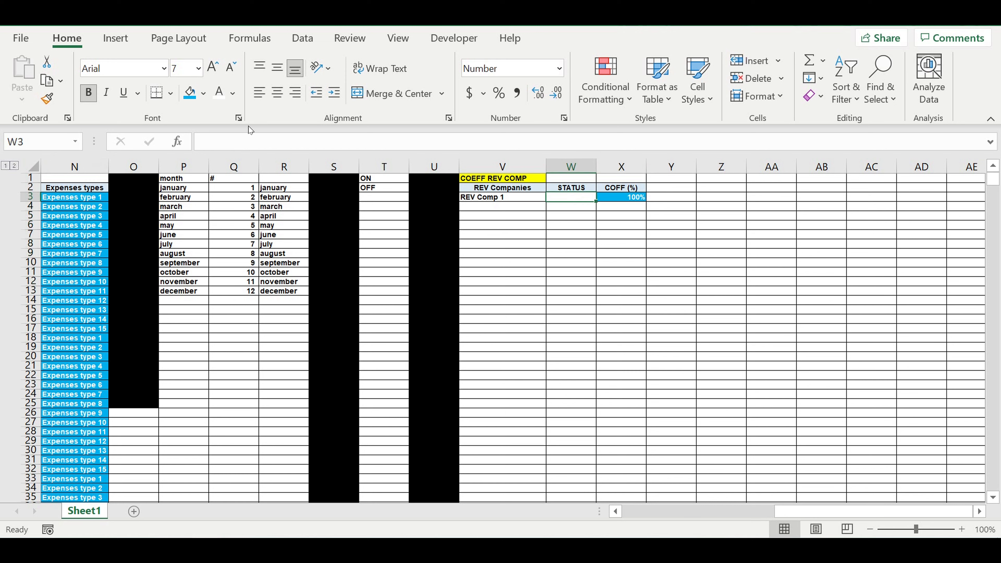
left_click(304, 39)
left_click(790, 96)
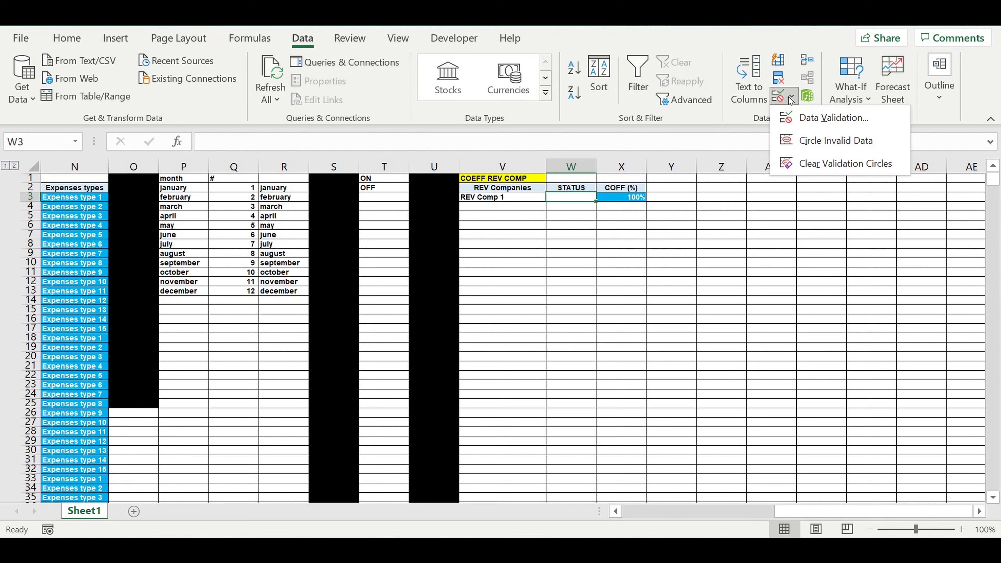
left_click(806, 117)
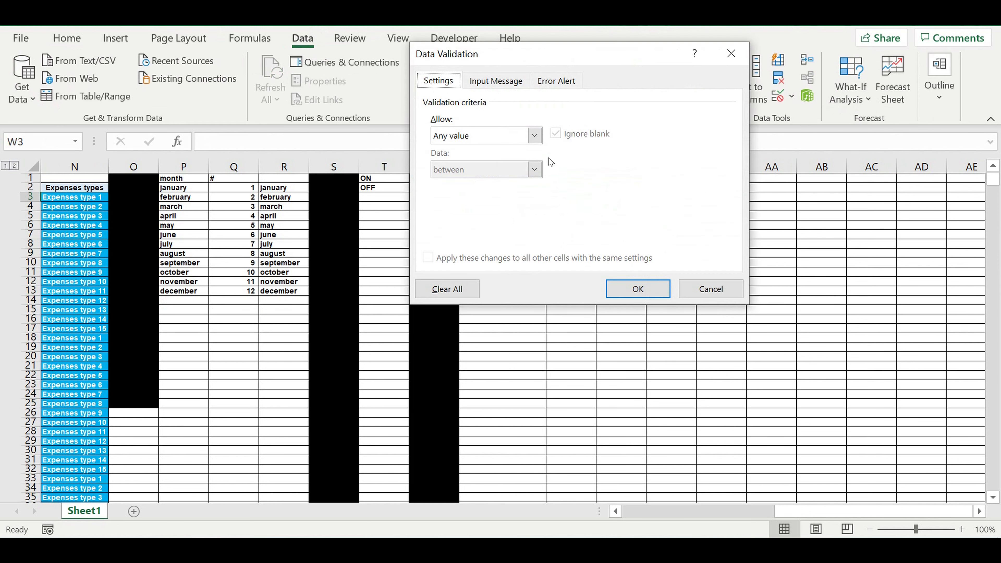
left_click(535, 135)
left_click(477, 182)
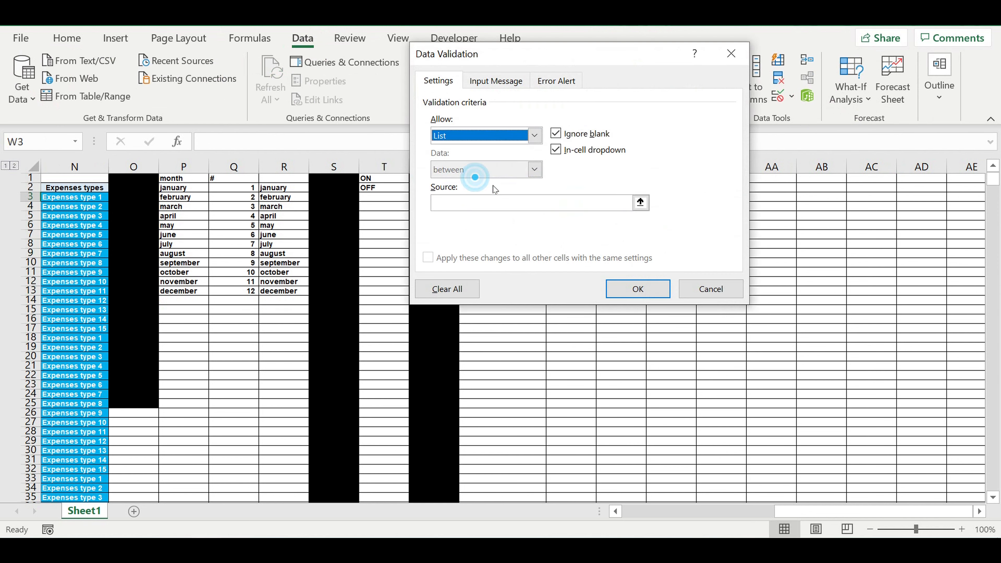
left_click(639, 201)
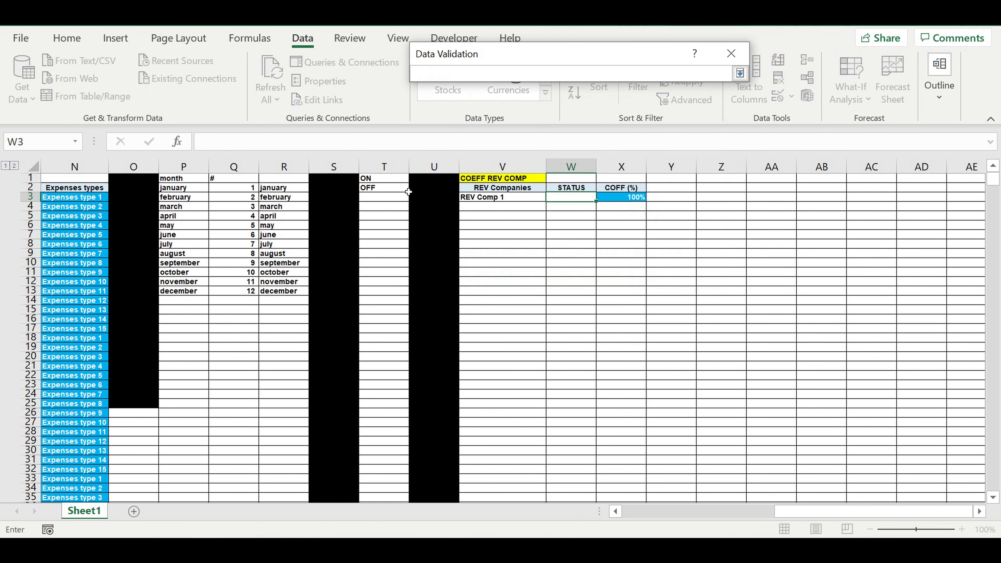
left_click_drag(382, 178, 397, 185)
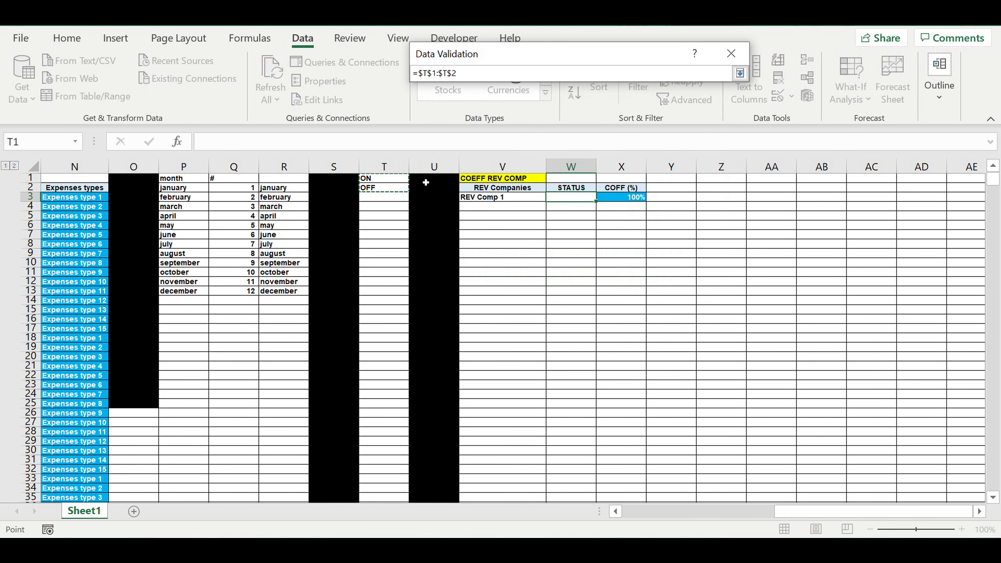
key("Return")
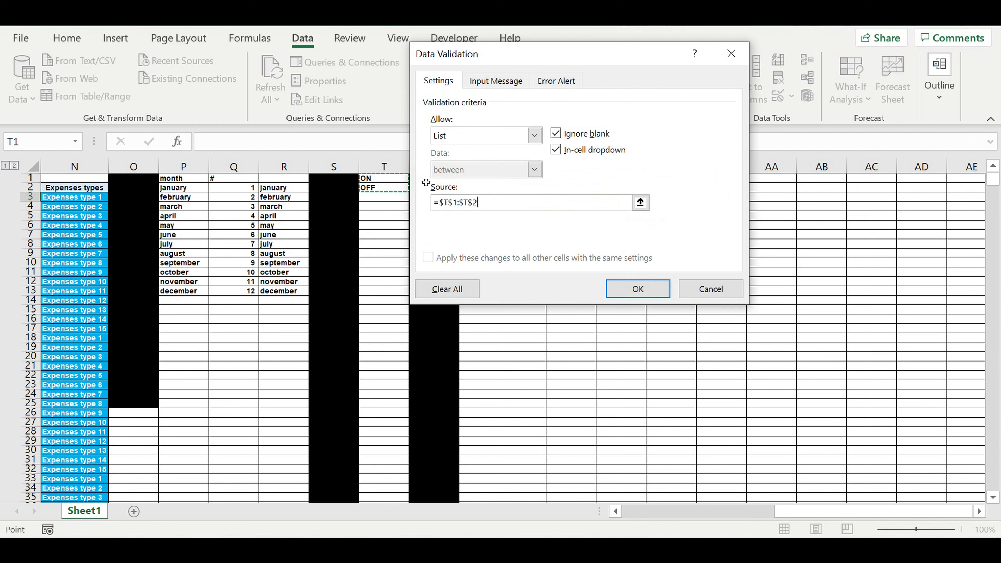
key("Return")
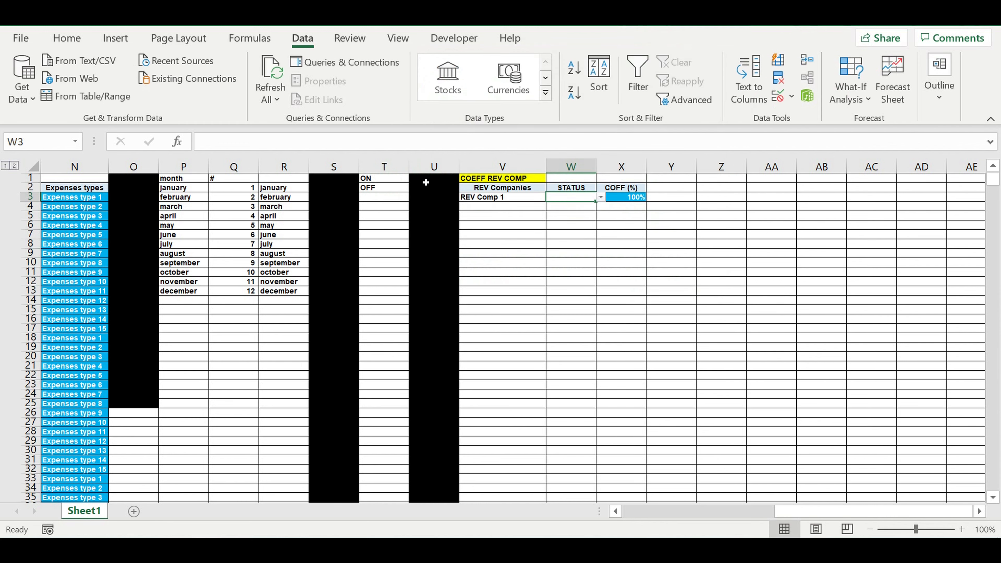
Choose ON as the status in W3 and format it centred with white text on a bright blue fill.
left_click(601, 198)
left_click(583, 207)
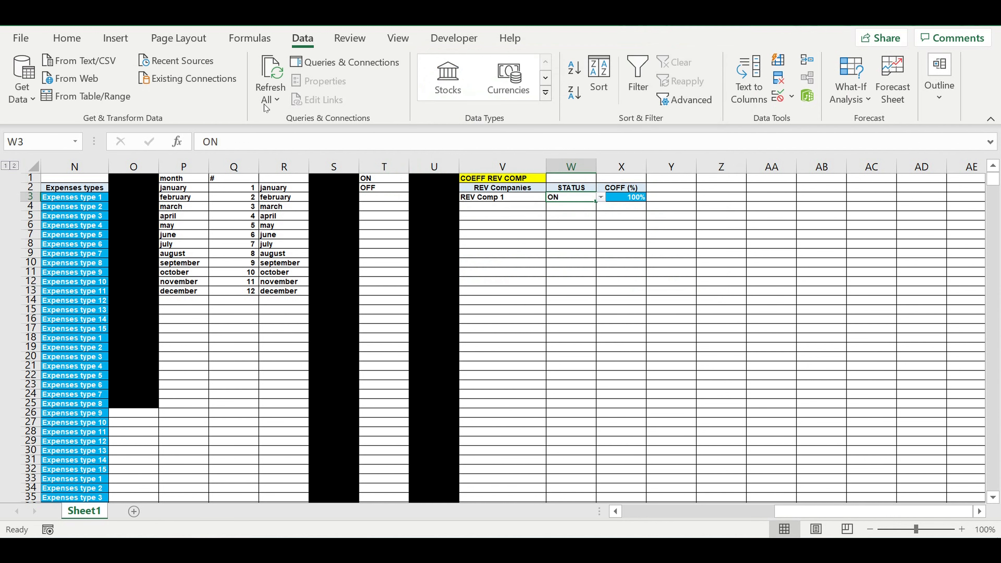
left_click(67, 37)
left_click(278, 94)
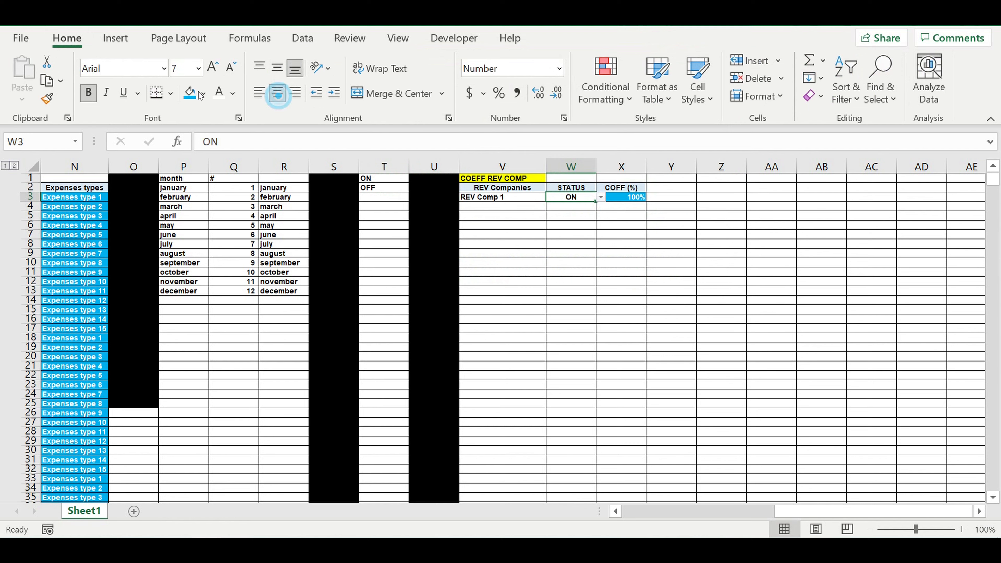
left_click(190, 95)
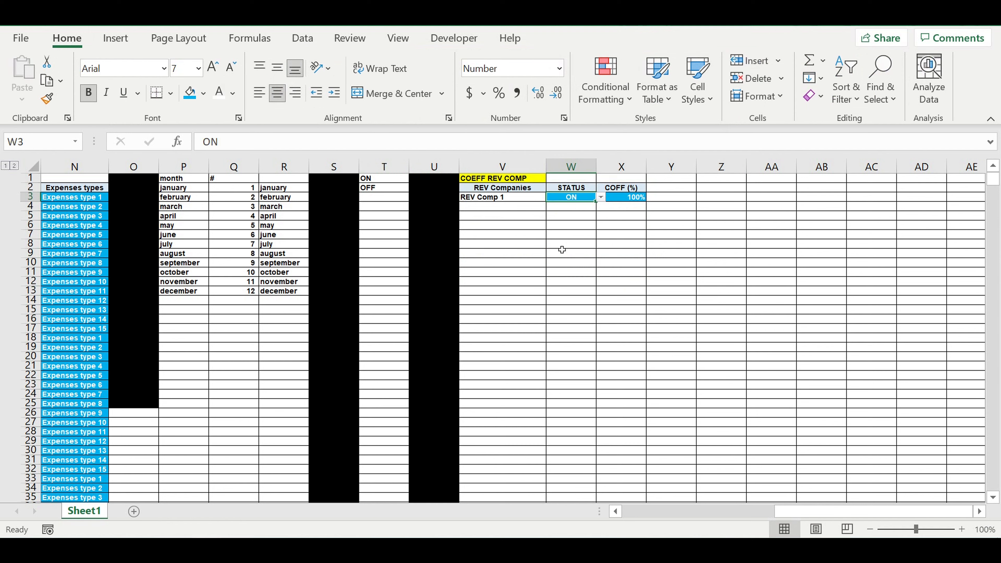
left_click(624, 236)
Fill the company name formula in V3 down the REV Companies column to row 102.
left_click(523, 200)
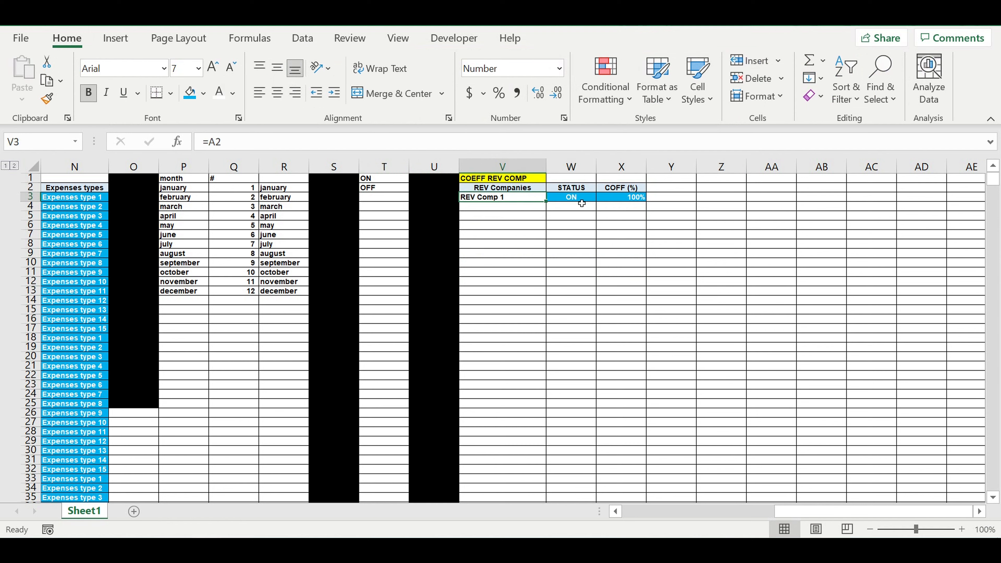
left_click_drag(549, 207, 519, 494)
left_click_drag(520, 536, 503, 239)
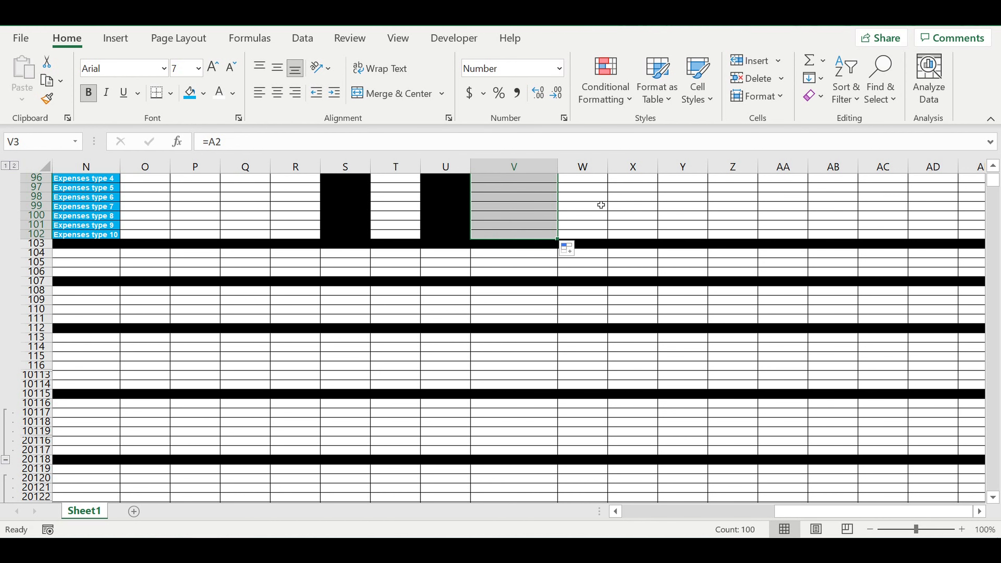
Fill the ON status and 100% coefficient from W3:X3 down both columns to row 102.
scroll(657, 221, "up", 1)
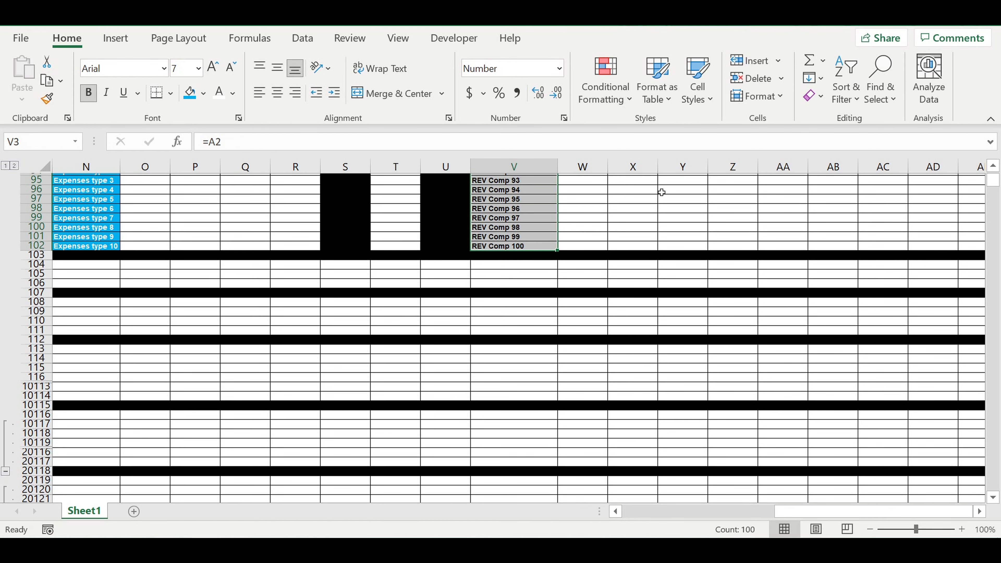
scroll(662, 192, "up", 20)
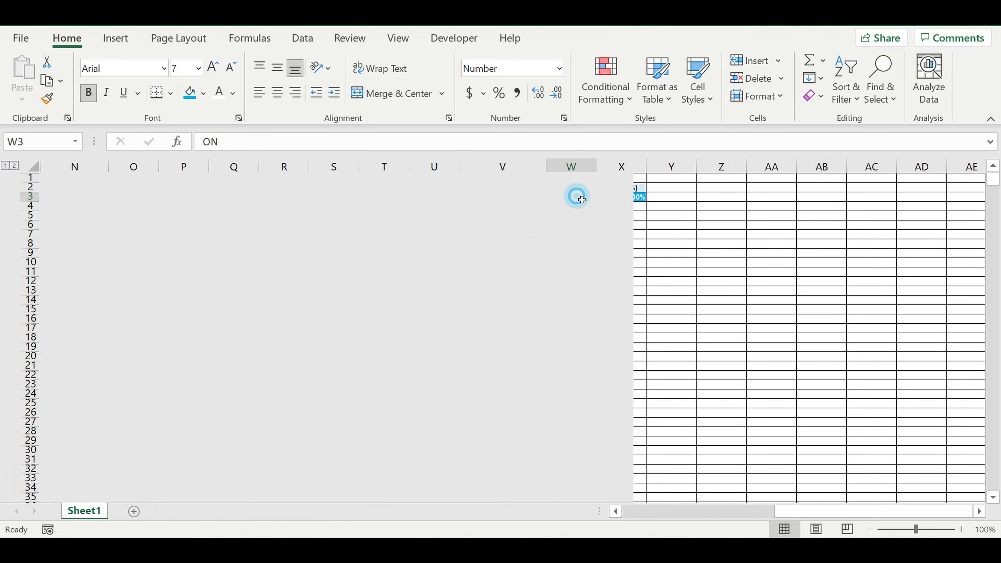
left_click_drag(575, 197, 624, 197)
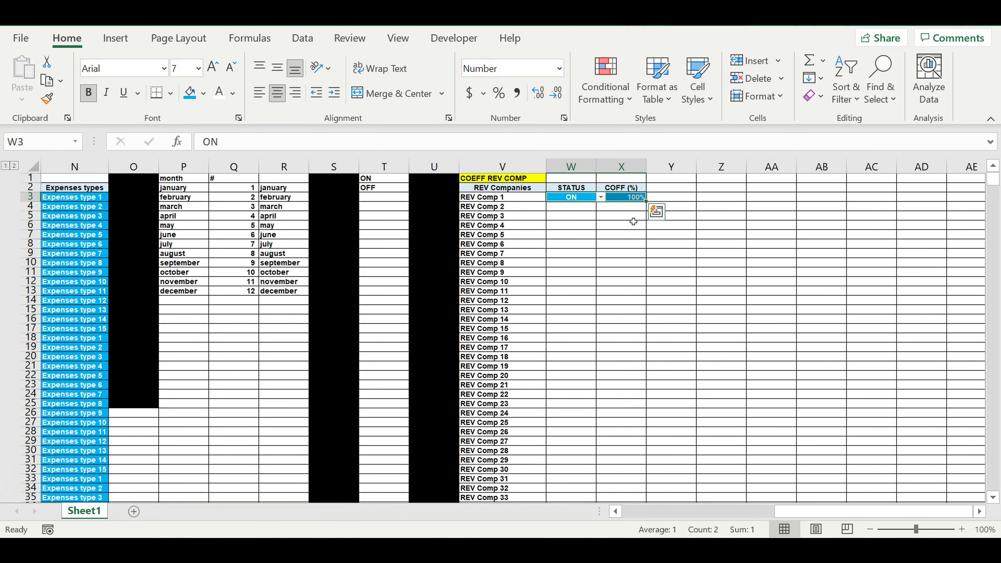
double_click(649, 202)
left_click(681, 253)
left_click(627, 198)
left_click_drag(651, 204, 657, 486)
left_click(691, 403)
scroll(707, 374, "up", 1)
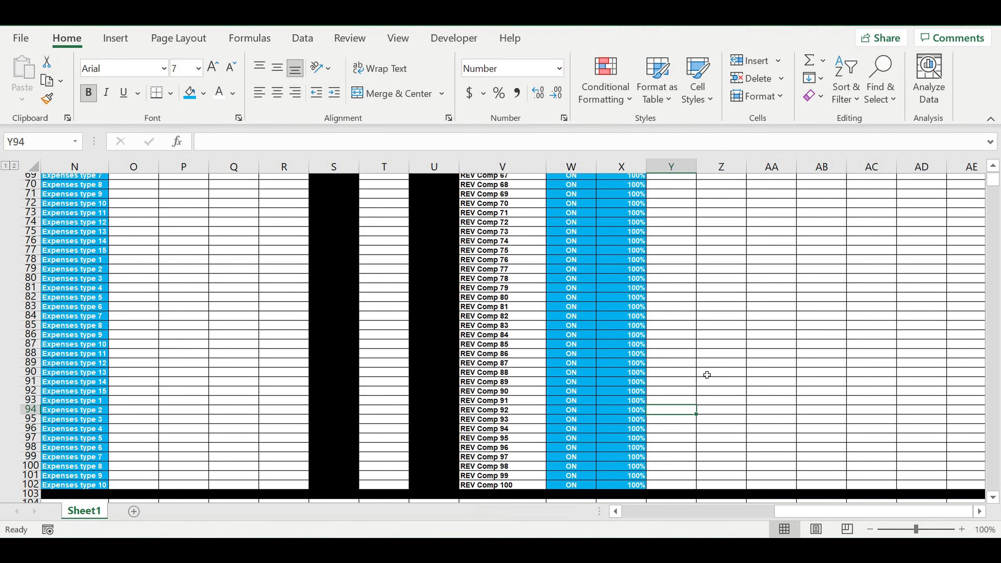
scroll(705, 361, "up", 20)
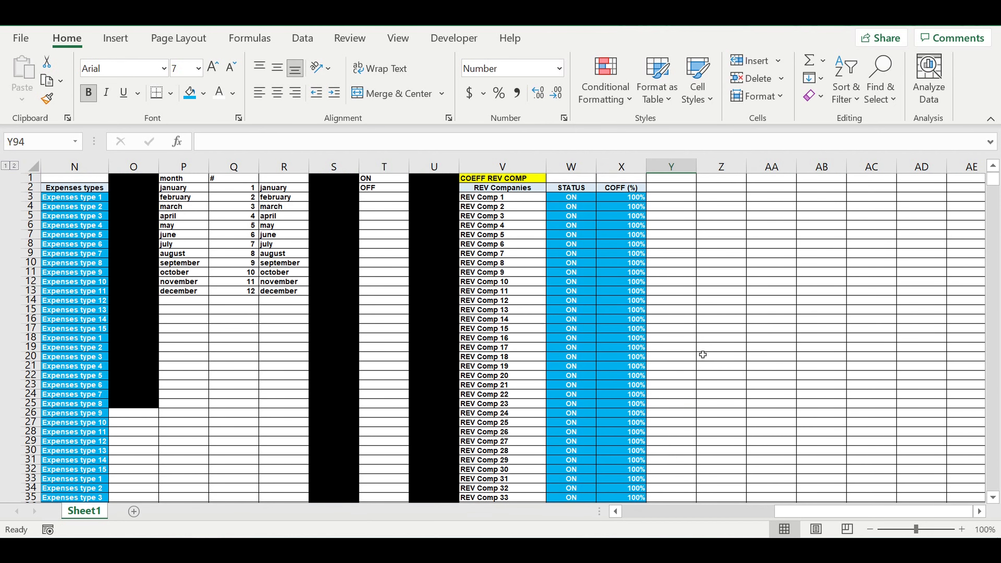
Extend the heading formatting from X2 into Y2 and replace its text with the formula =W2.
left_click(619, 188)
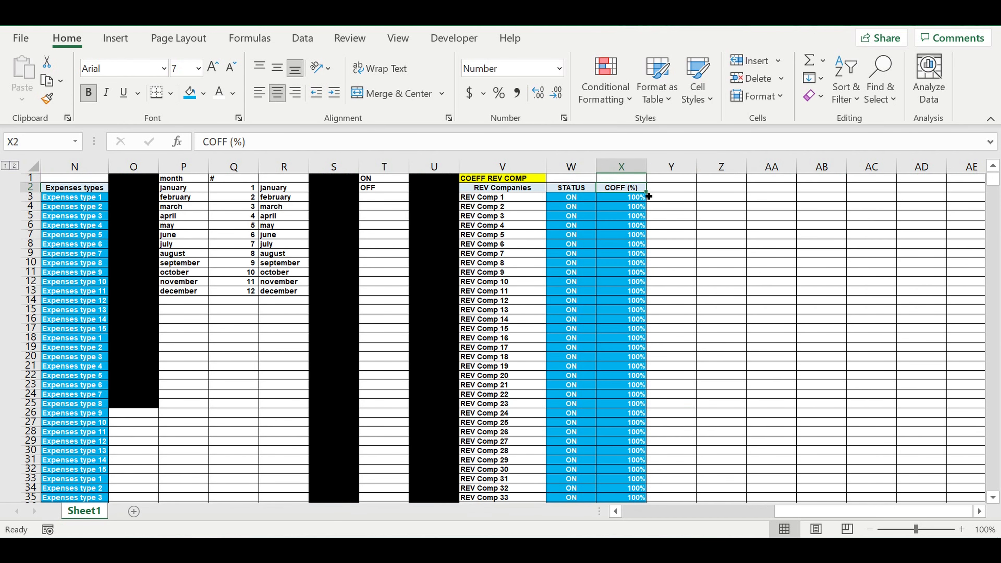
left_click_drag(649, 196, 702, 197)
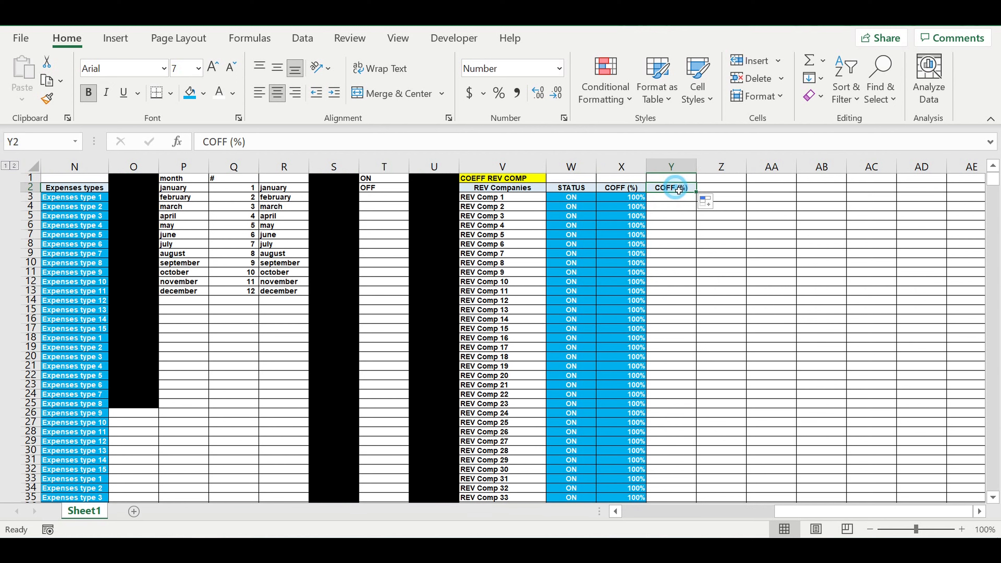
key("Delete")
type("=")
left_click(582, 189)
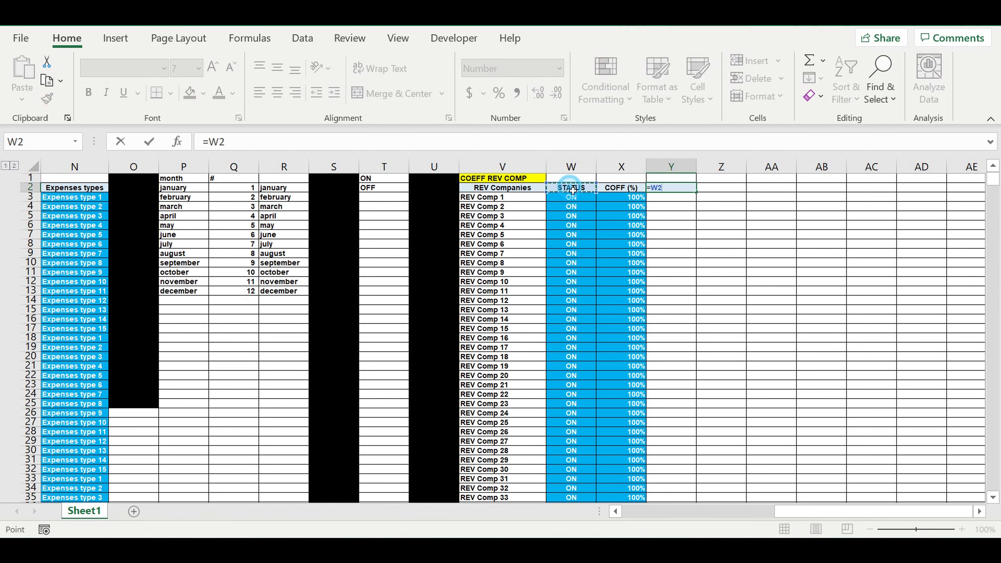
key("Return")
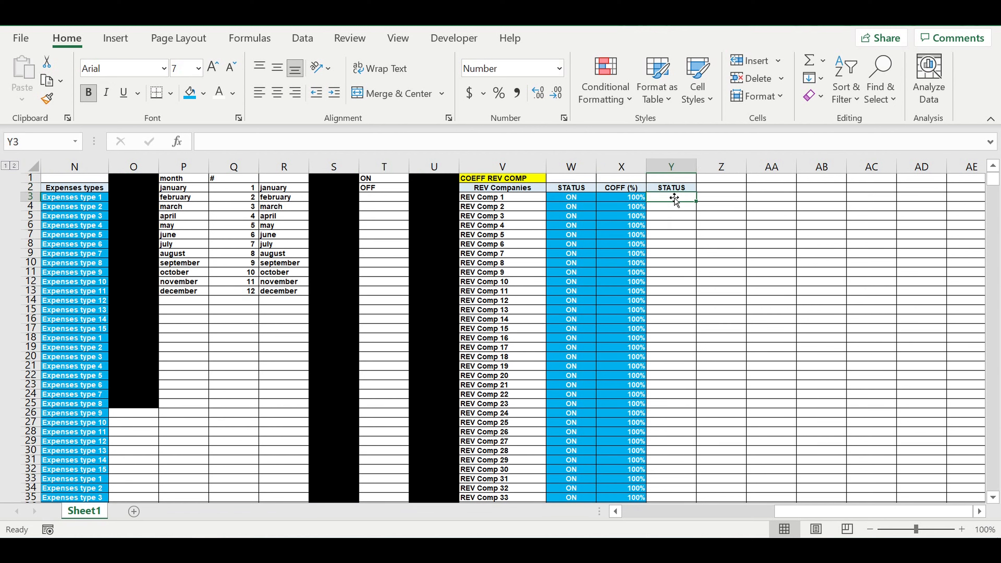
Enter the formula =IF(W3=$T$1,1,0) in cell Y3 to turn the company's status into 1 or 0.
type("=if(")
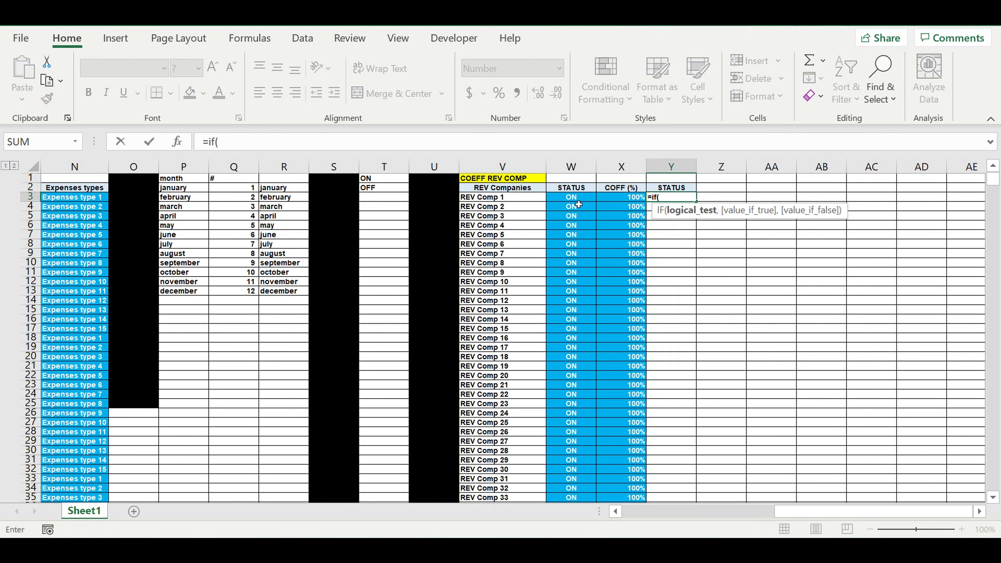
left_click(572, 200)
type("=")
left_click(378, 178)
left_click(309, 144)
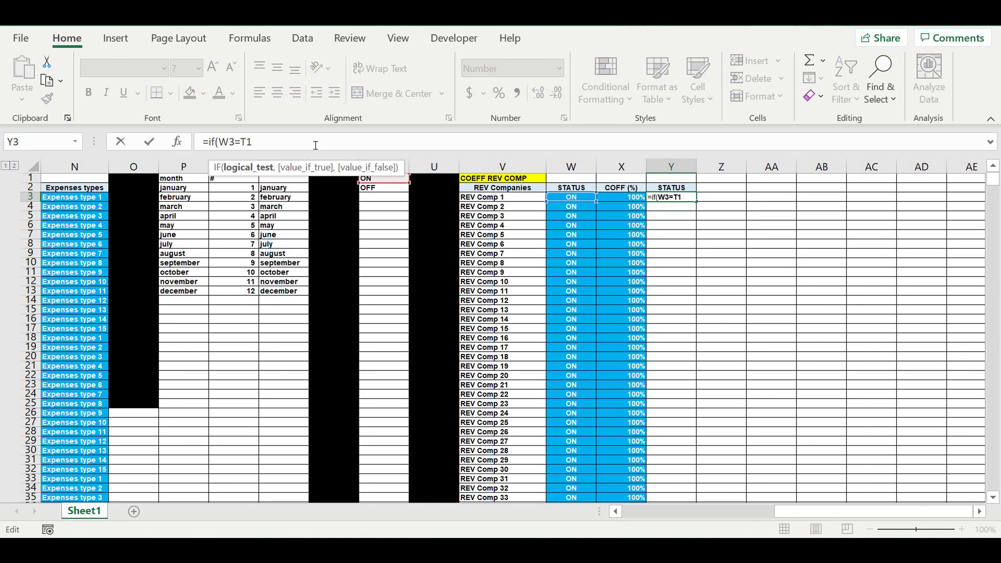
type("$")
left_click(252, 142)
type("$")
type(",1,0")
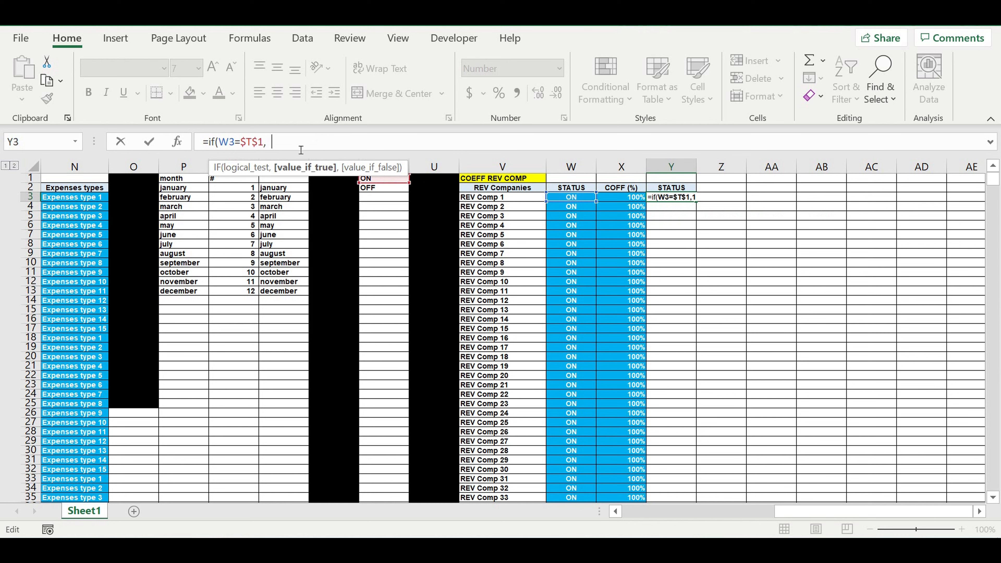
type(")")
key("Return")
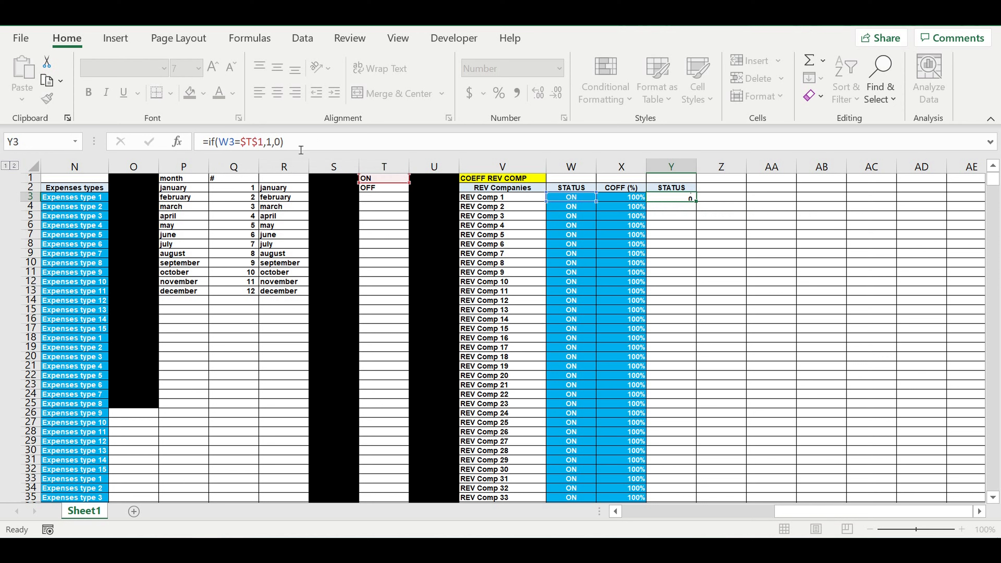
Centre the status formula in Y3 and fill it down the column to row 102.
left_click(677, 196)
left_click(277, 92)
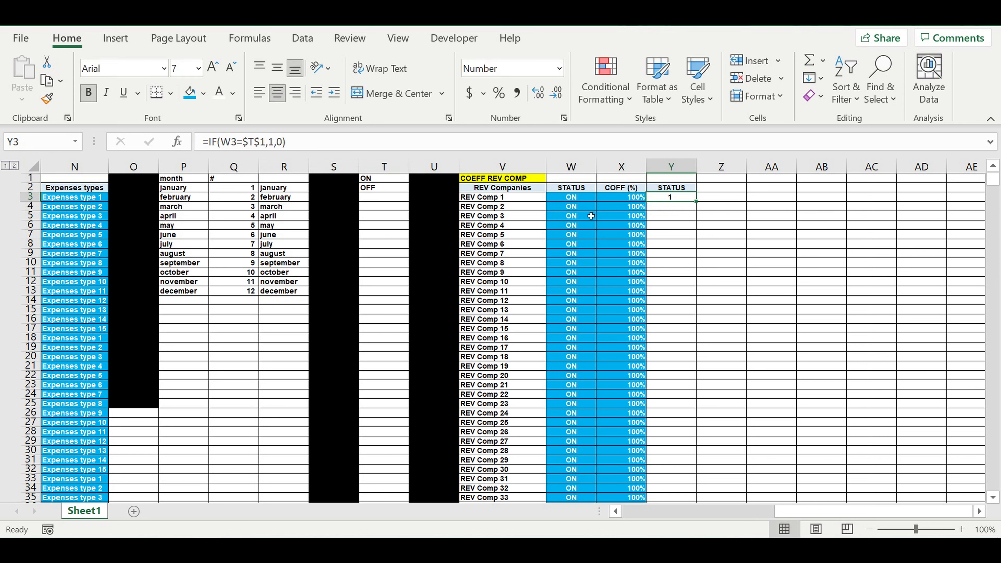
double_click(700, 202)
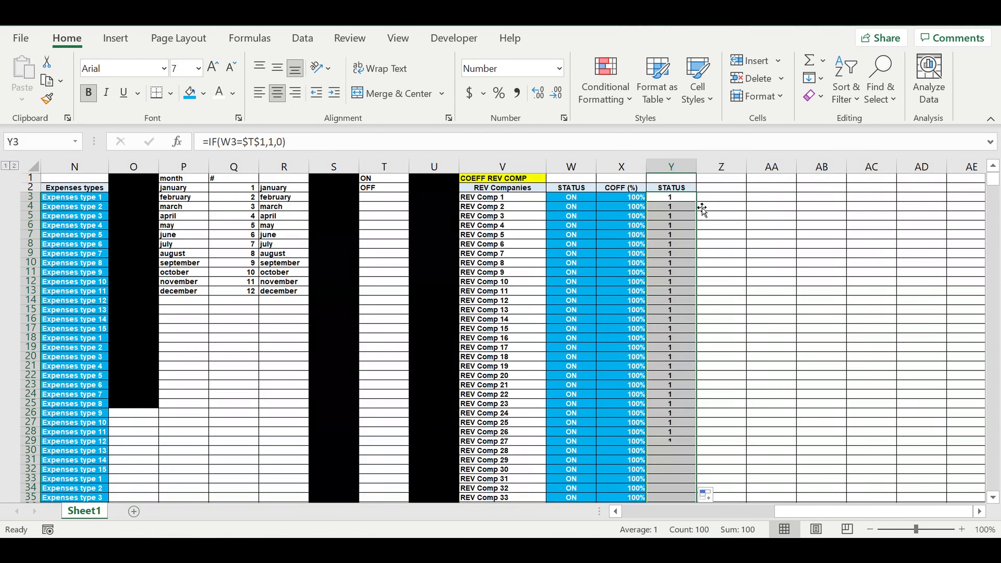
Copy the Y2 heading into Z2 with its formatting and replace its text with Final COEFF.
left_click(683, 190)
left_click_drag(703, 196, 724, 193)
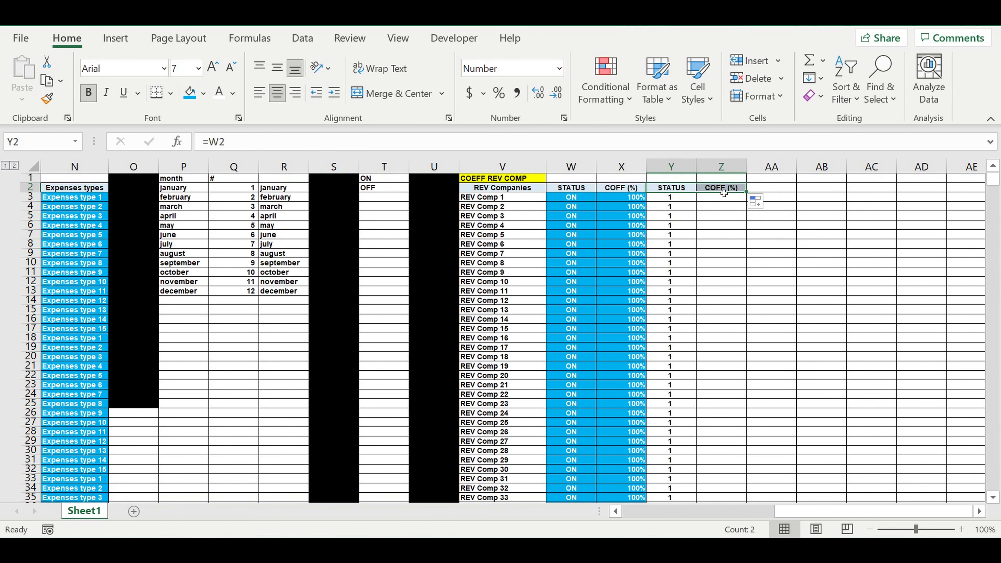
left_click(724, 193)
type("Fi")
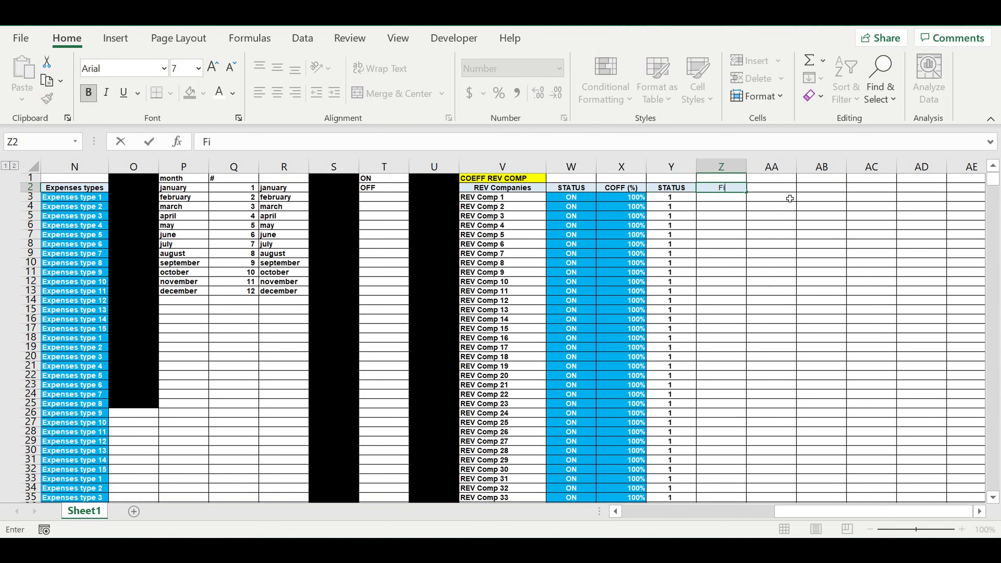
type("nal COEFF")
key("Return")
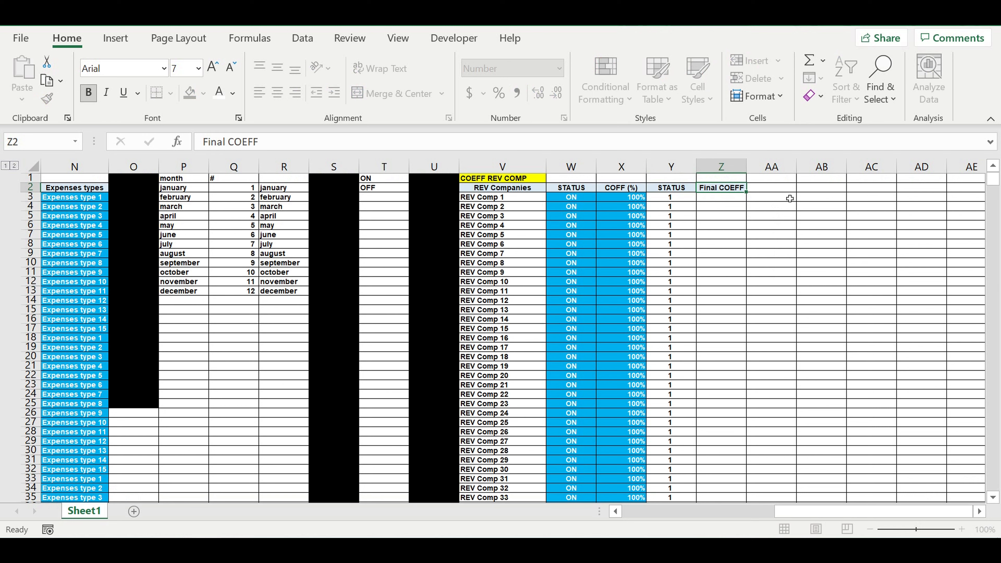
Enter the formula =Y3*X3 in Z3 to multiply the numeric status by the coefficient percentage.
type("=")
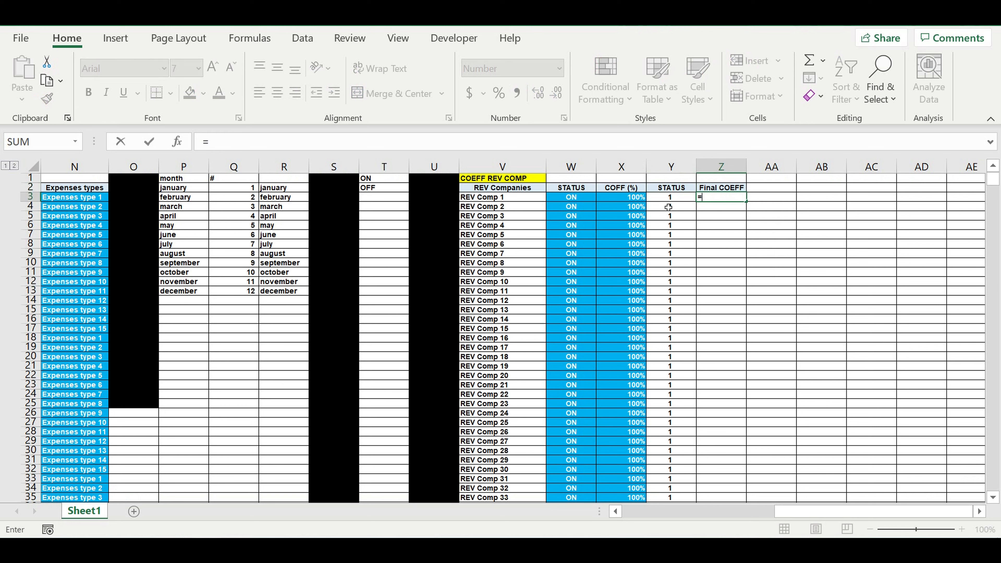
left_click(682, 199)
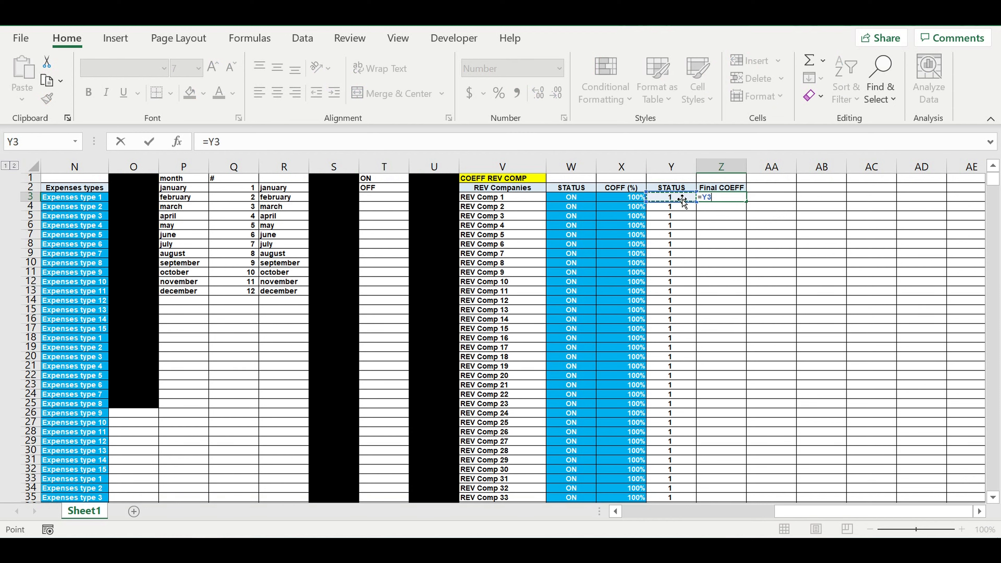
type("*")
left_click(619, 197)
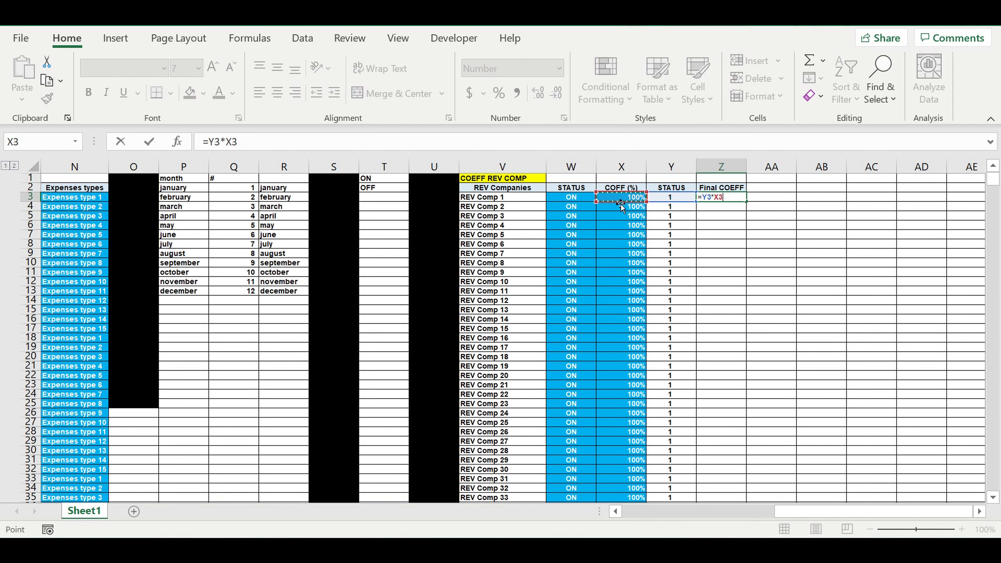
key("Return")
Show the final coefficient in Z3 with two decimals and fill it down the column to row 102.
left_click(719, 197)
left_click(538, 93)
left_click(537, 93)
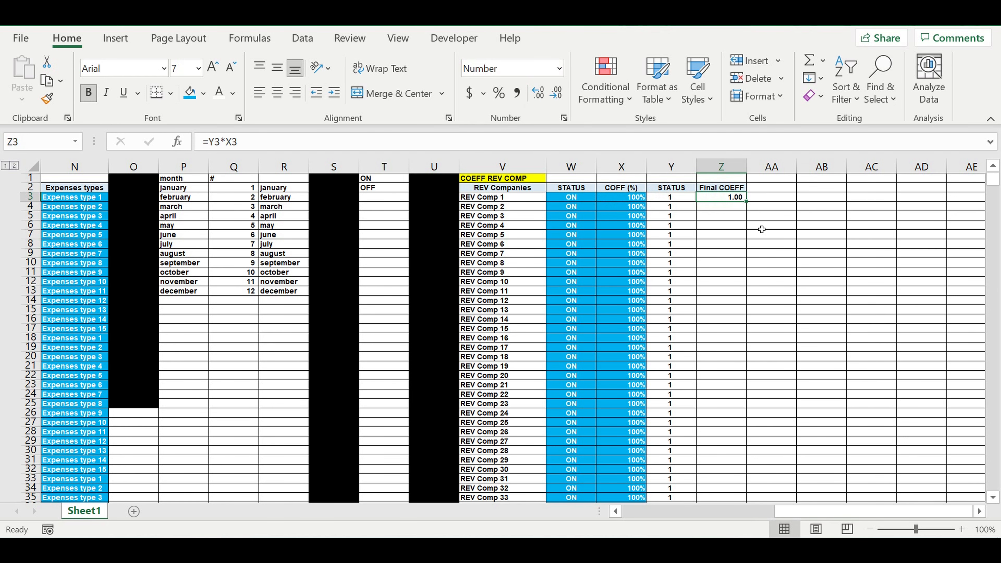
double_click(753, 203)
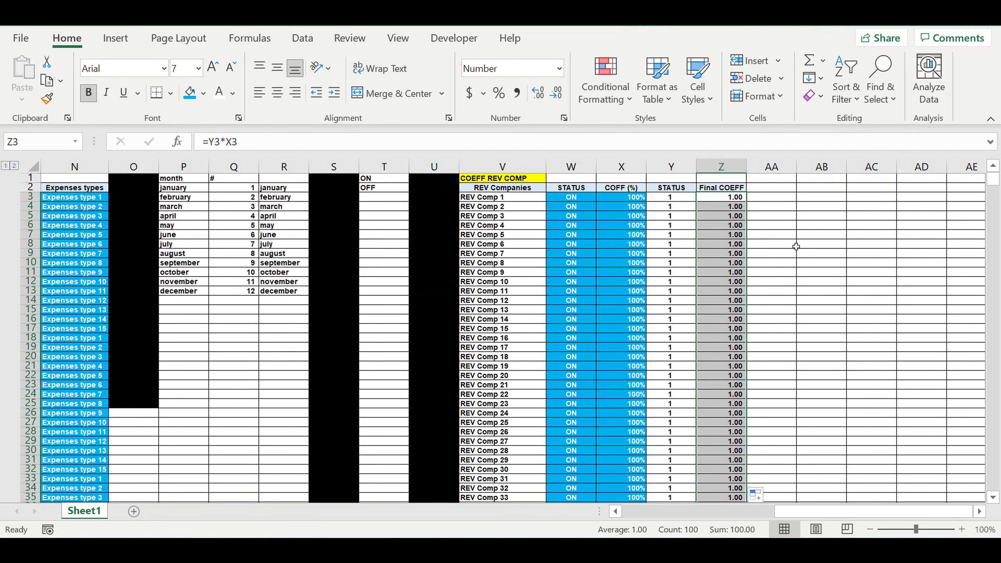
left_click(795, 246)
scroll(814, 267, "down", 5)
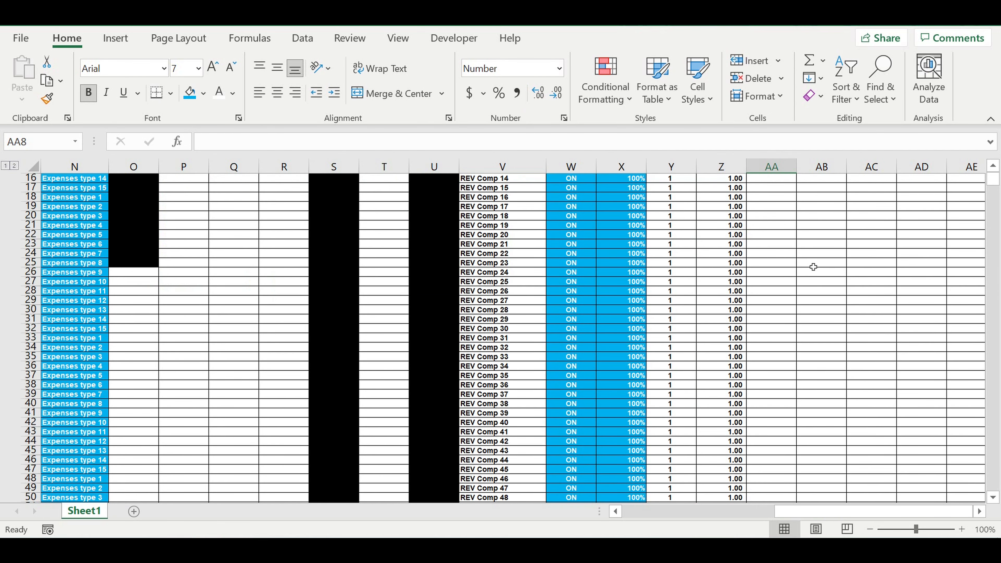
scroll(814, 267, "down", 18)
scroll(818, 284, "up", 20)
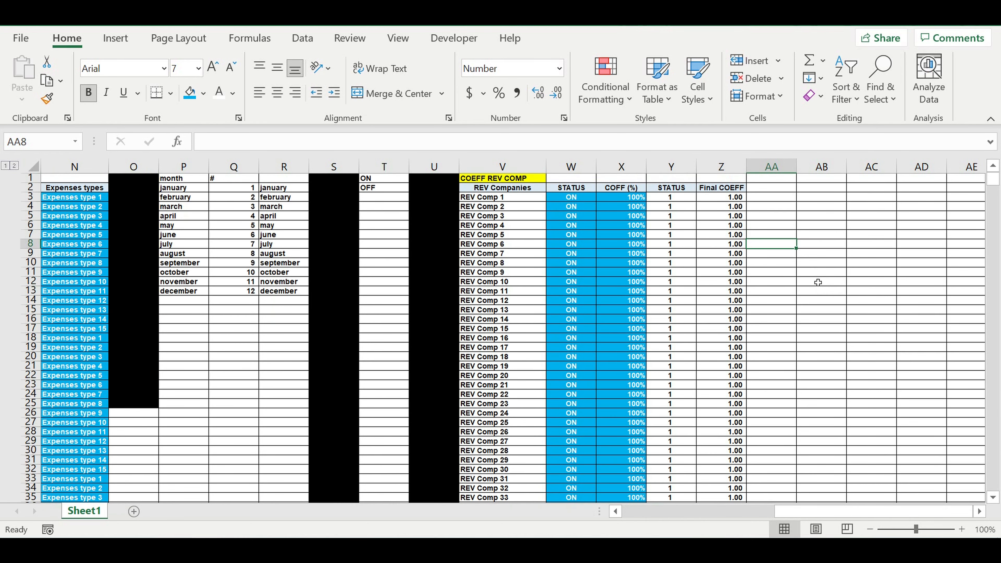
Test the REV Comp 1 status dropdown in W3 by choosing OFF and restoring it to ON.
left_click(716, 255)
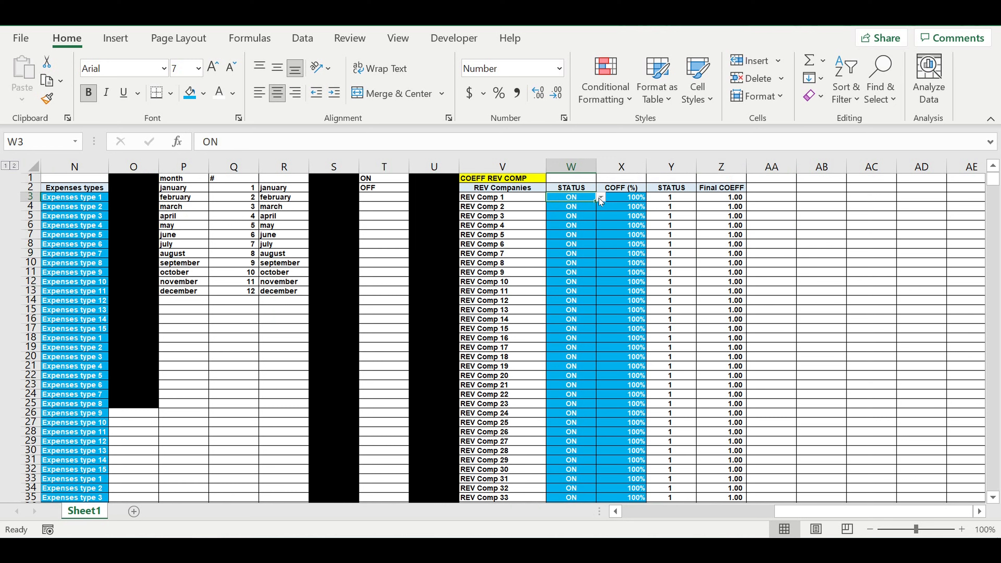
left_click(600, 198)
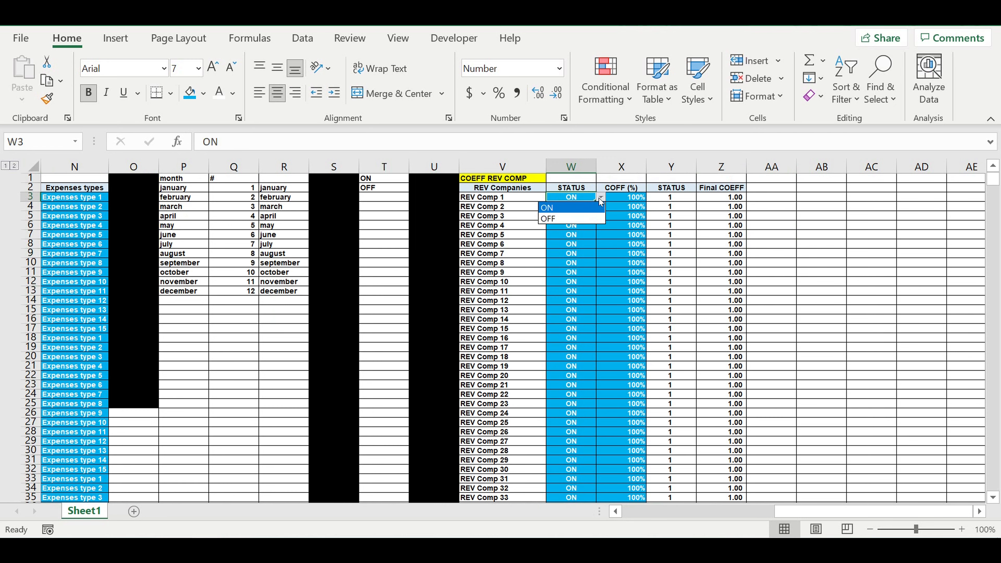
left_click(580, 218)
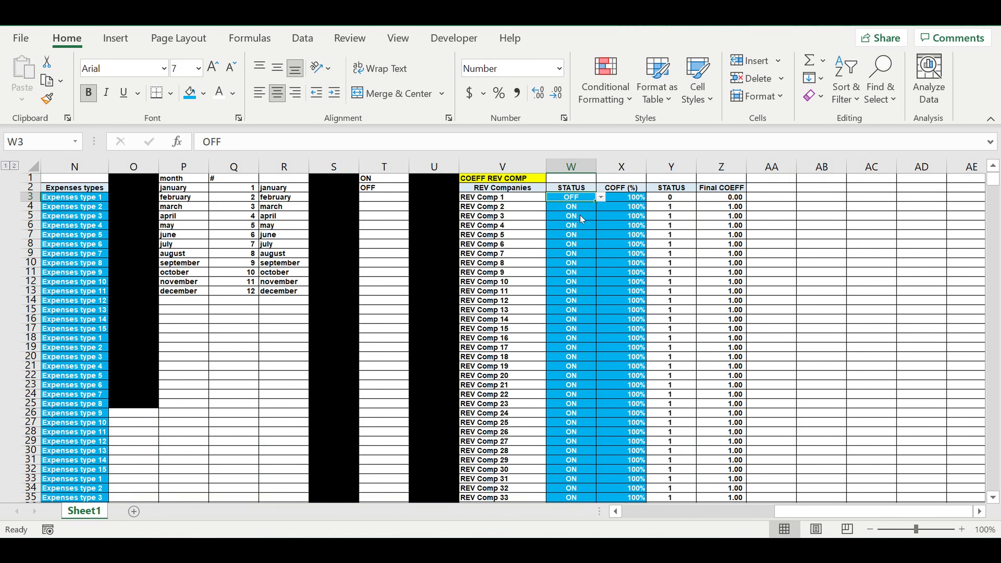
left_click(582, 226)
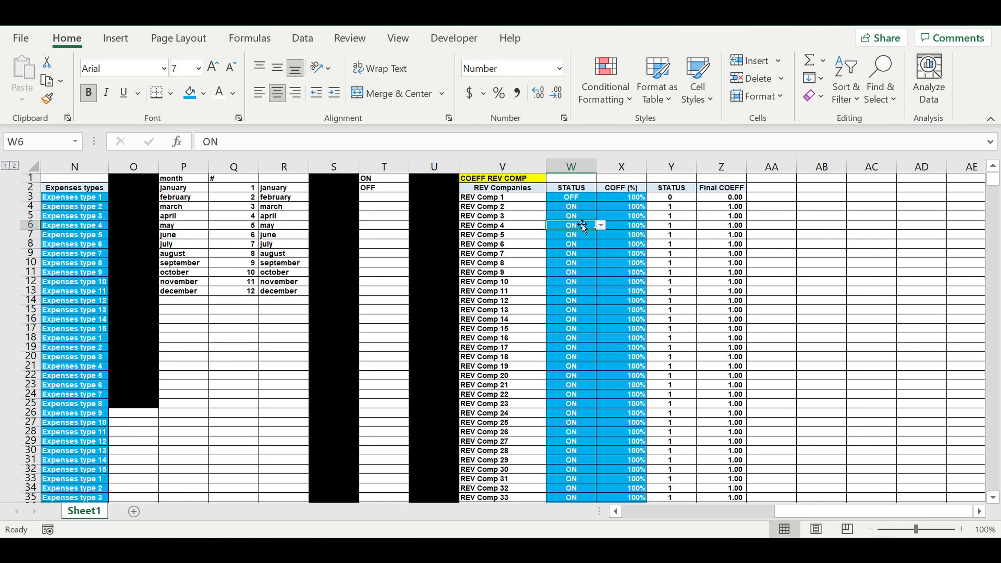
left_click(579, 197)
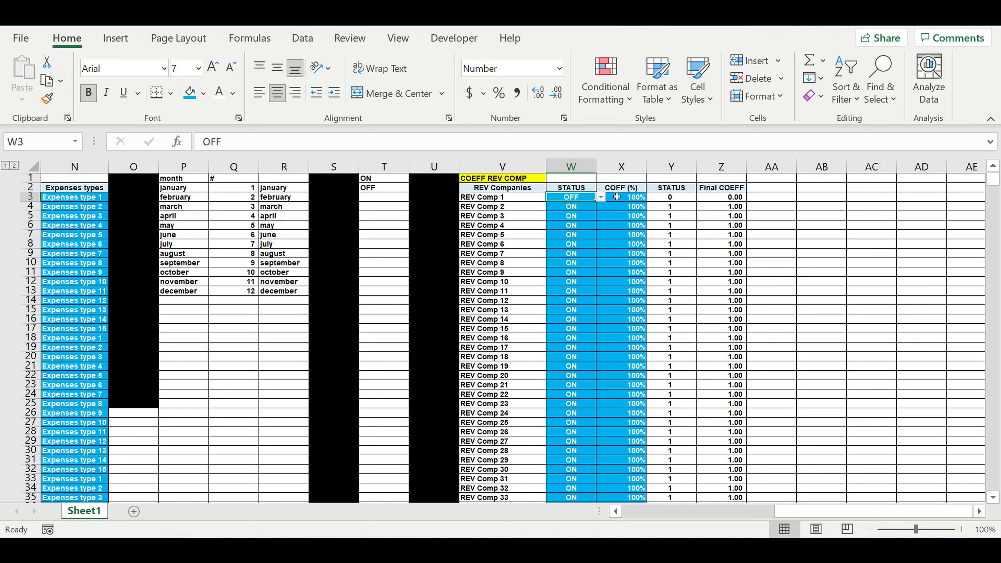
left_click(601, 198)
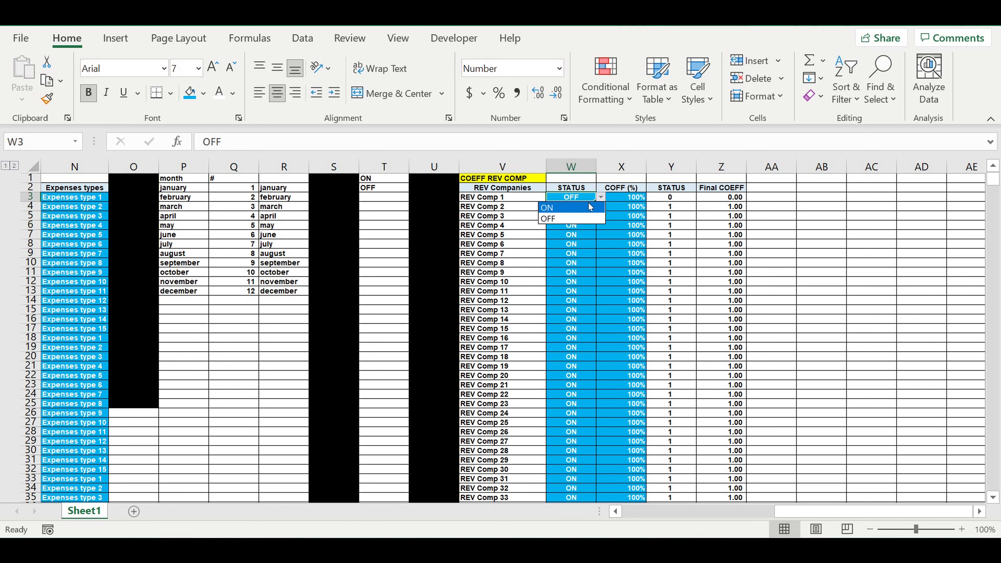
left_click(579, 209)
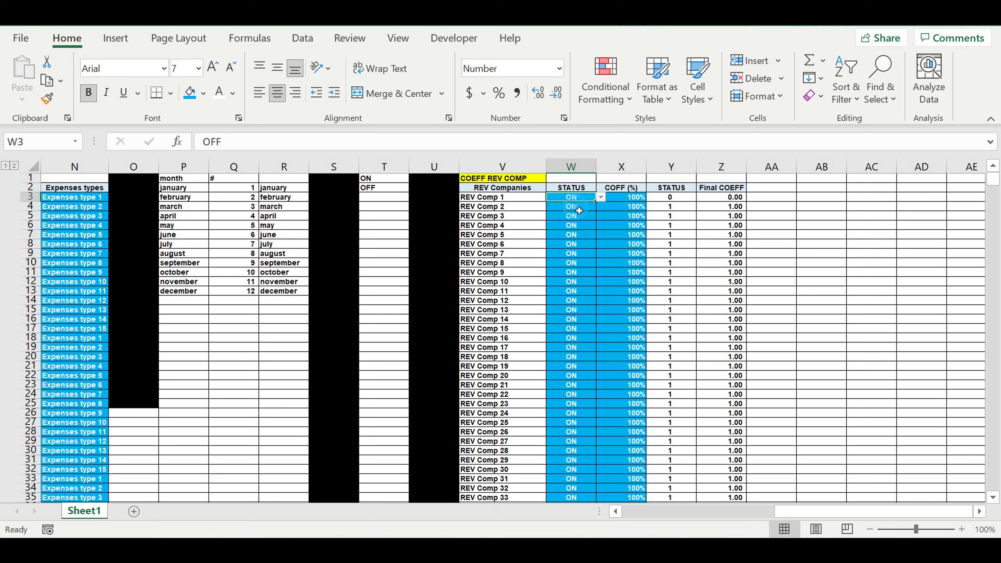
Set the REV Comp 1 coefficient in X3 to 50% and check the resulting final coefficient in Z3.
left_click(625, 197)
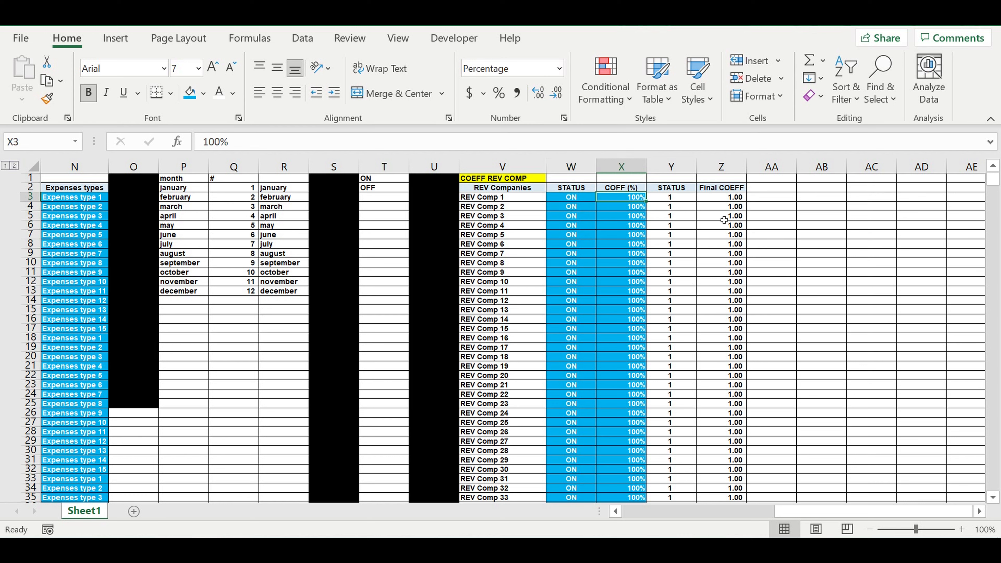
type("50")
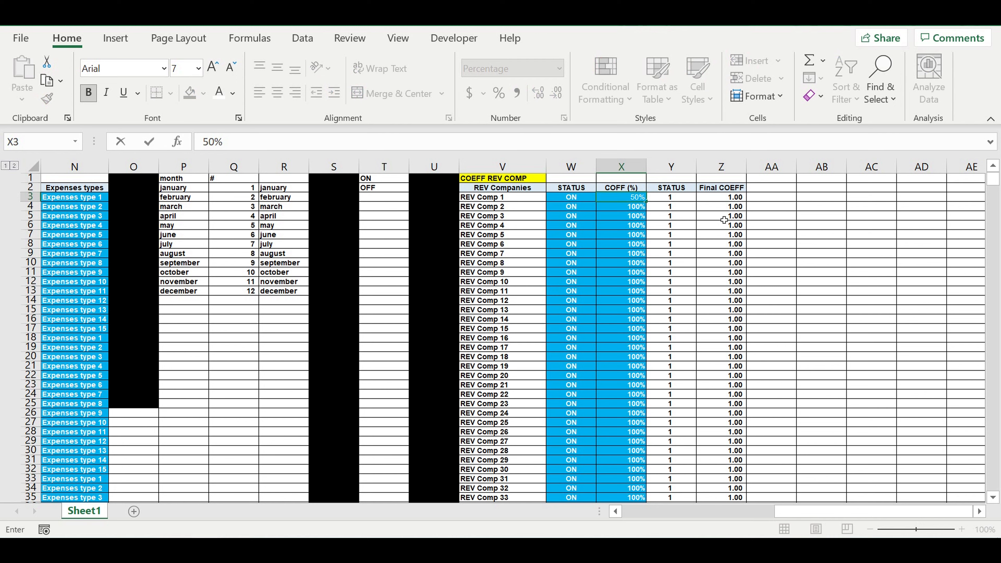
key("Return")
left_click(724, 223)
left_click(697, 218)
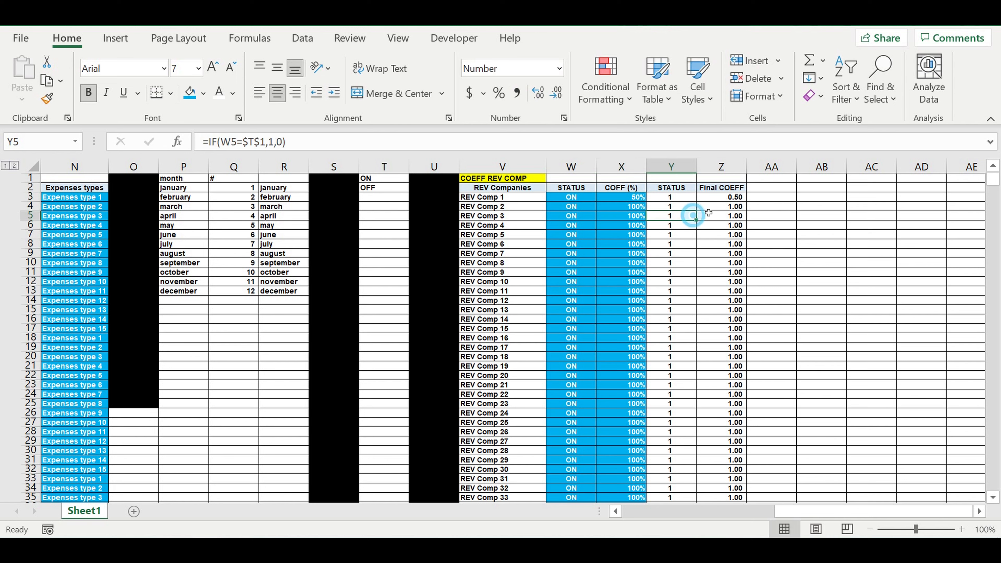
left_click(730, 188)
left_click(720, 202)
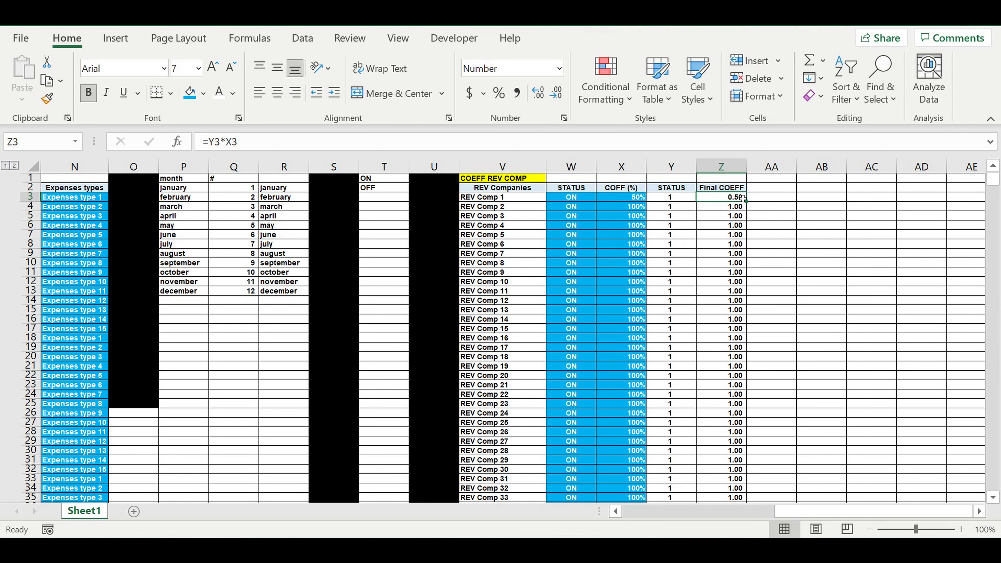
left_click(769, 230)
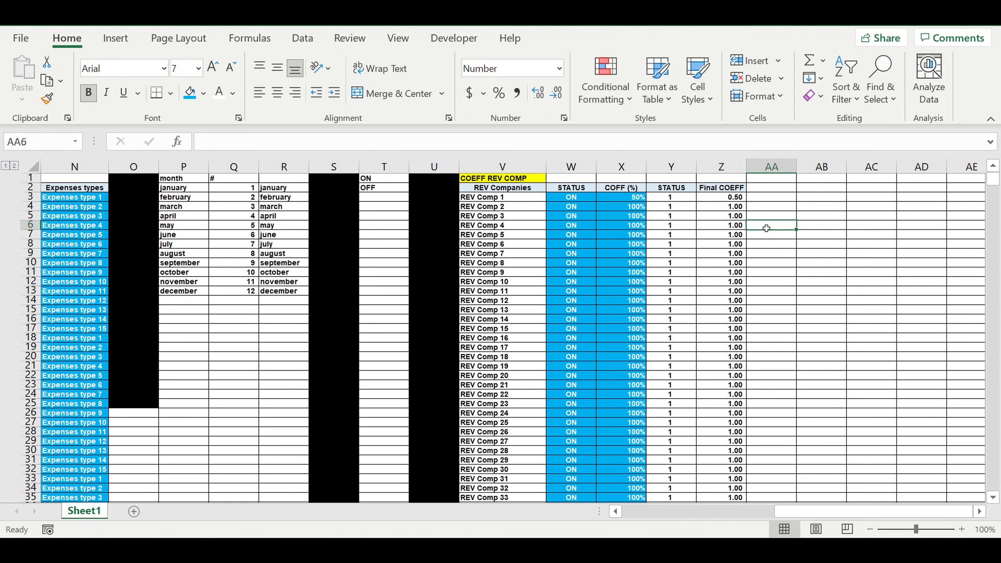
left_click(771, 234)
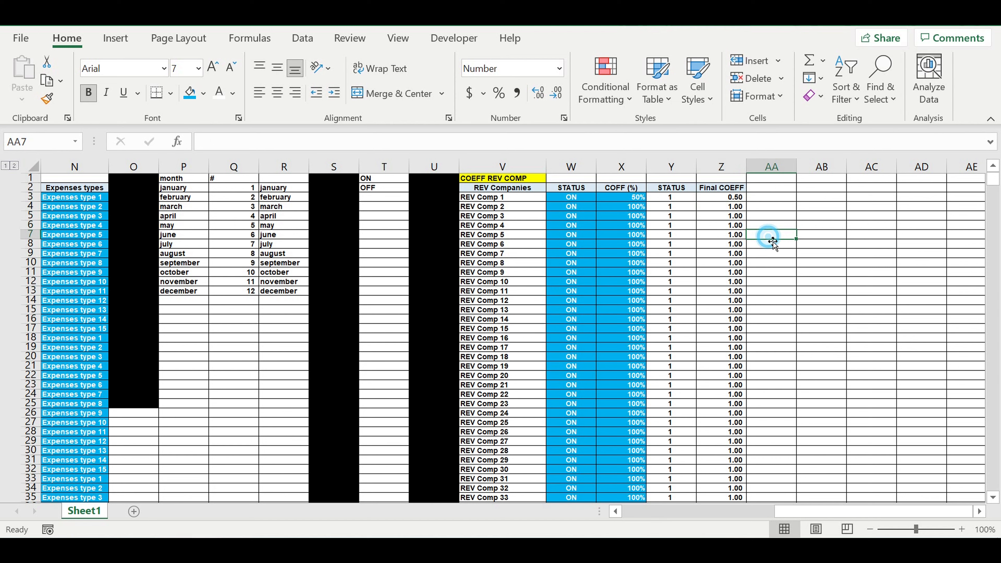
Extend the month heading of the Transactions by revenue table from M10117 into N10117 and replace its text with REV Co.
left_click_drag(800, 514, 619, 509)
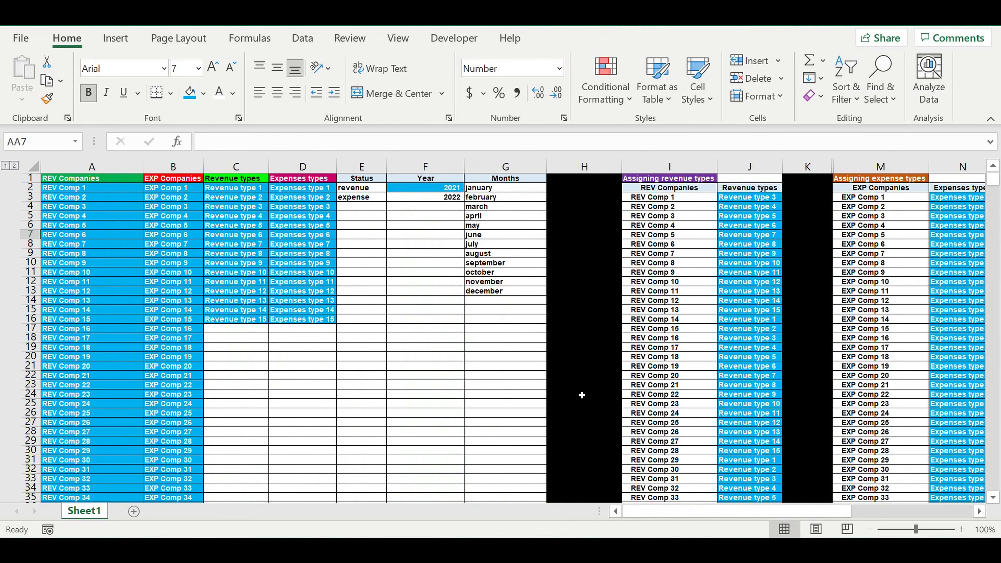
scroll(581, 396, "down", 5)
scroll(581, 395, "down", 14)
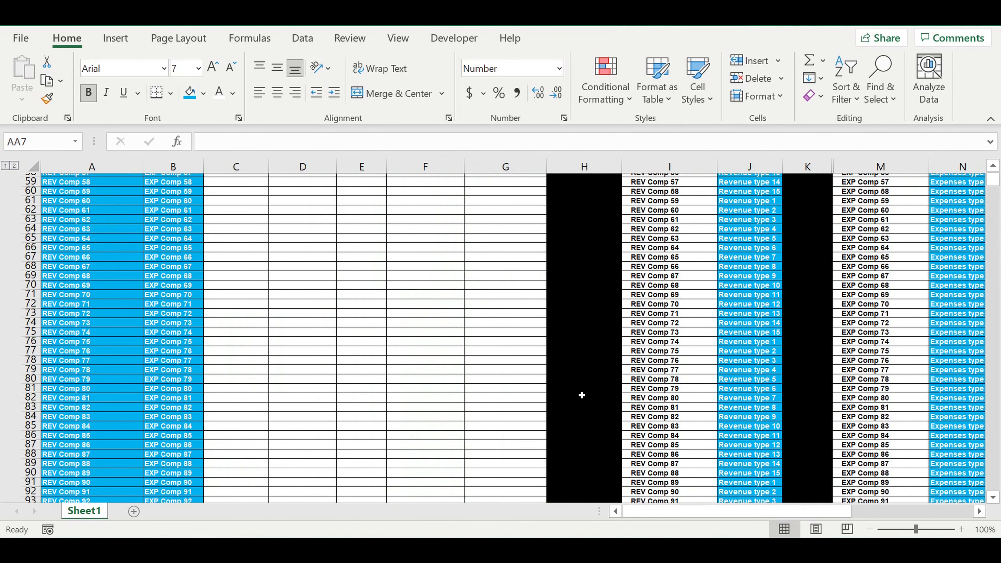
scroll(582, 396, "down", 15)
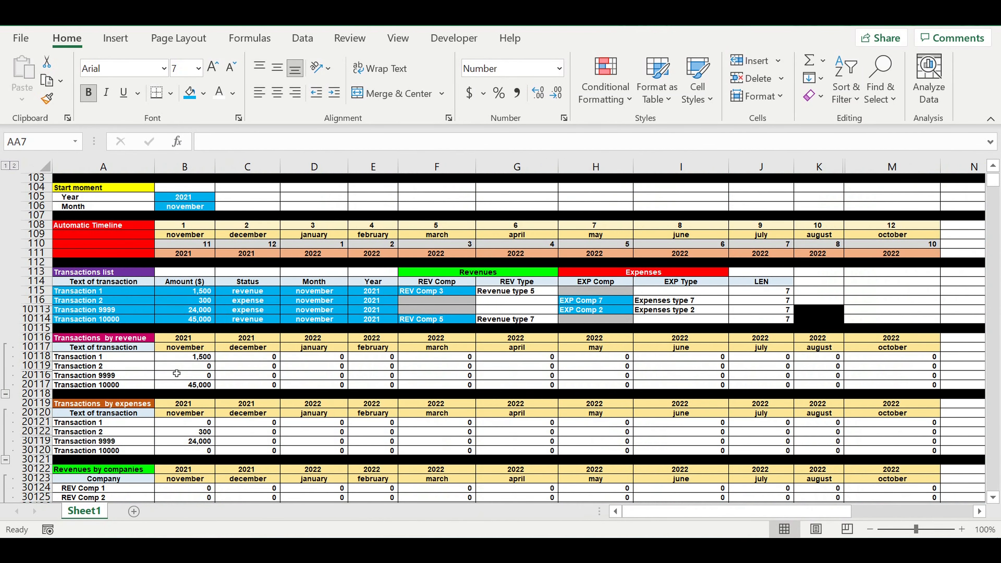
left_click(102, 339)
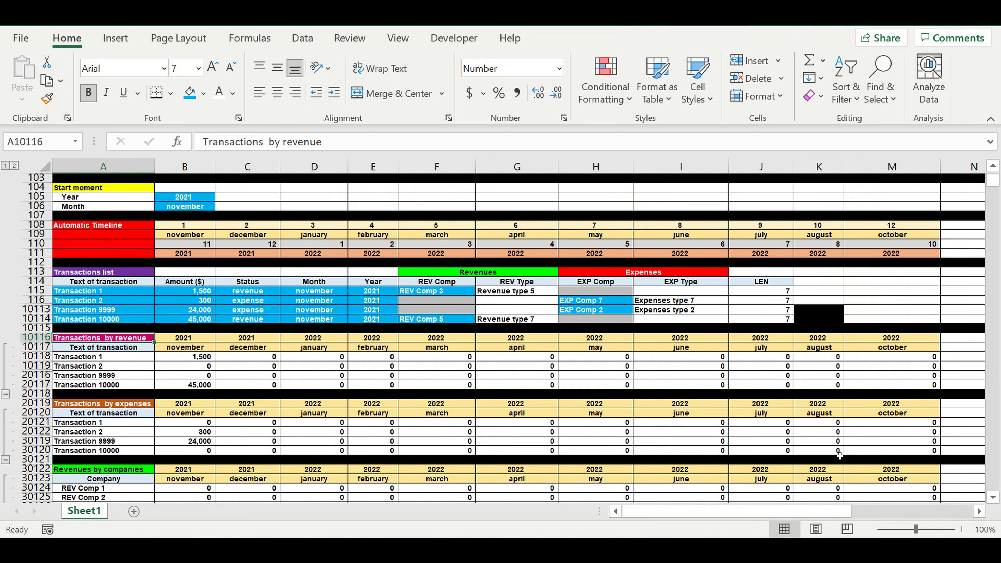
scroll(980, 513, "right", 3)
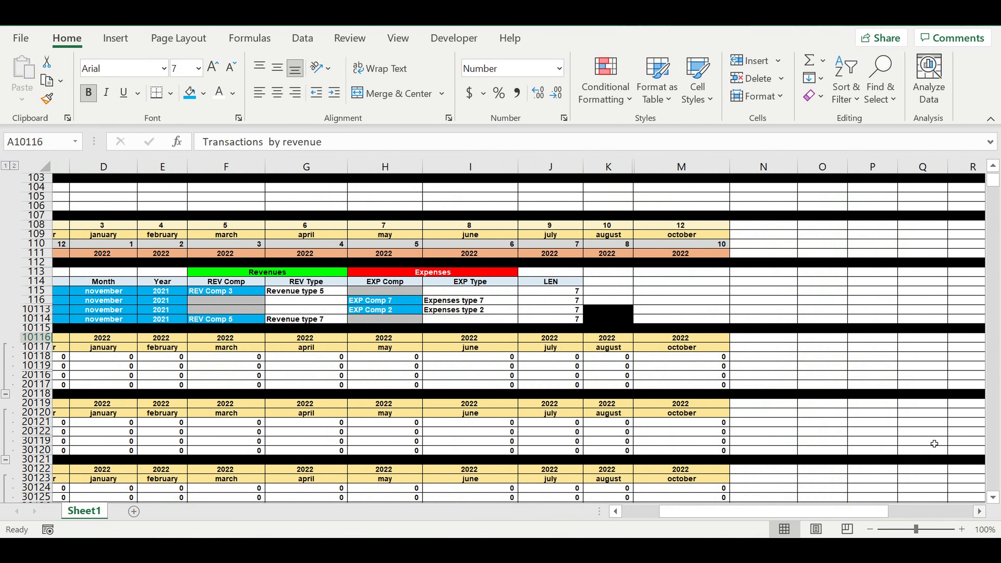
left_click(689, 349)
left_click_drag(712, 351, 739, 348)
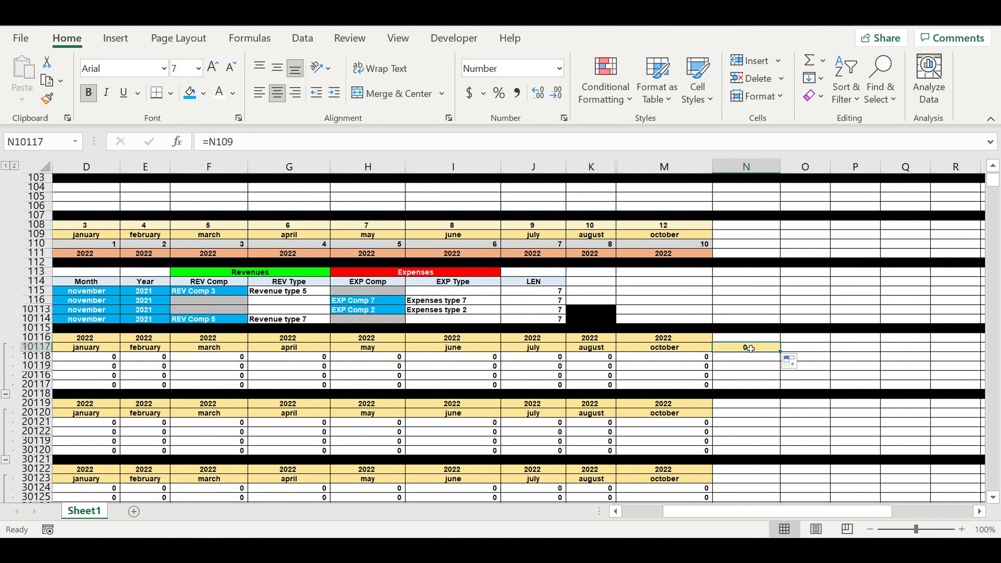
type("REV")
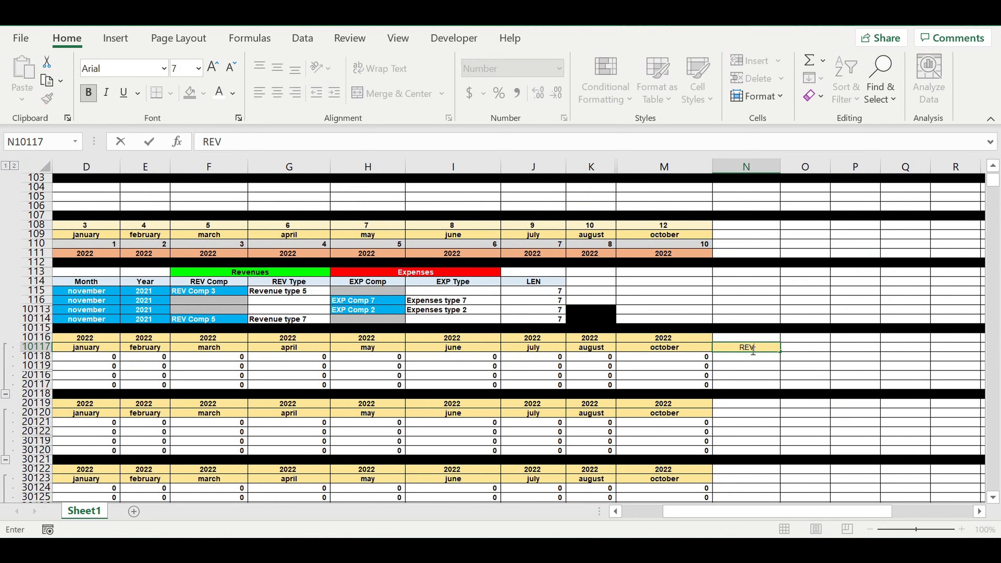
type(" Co")
left_click(884, 360)
Change the fill colour of the REV Co heading in N10117 to light blue.
left_click(739, 348)
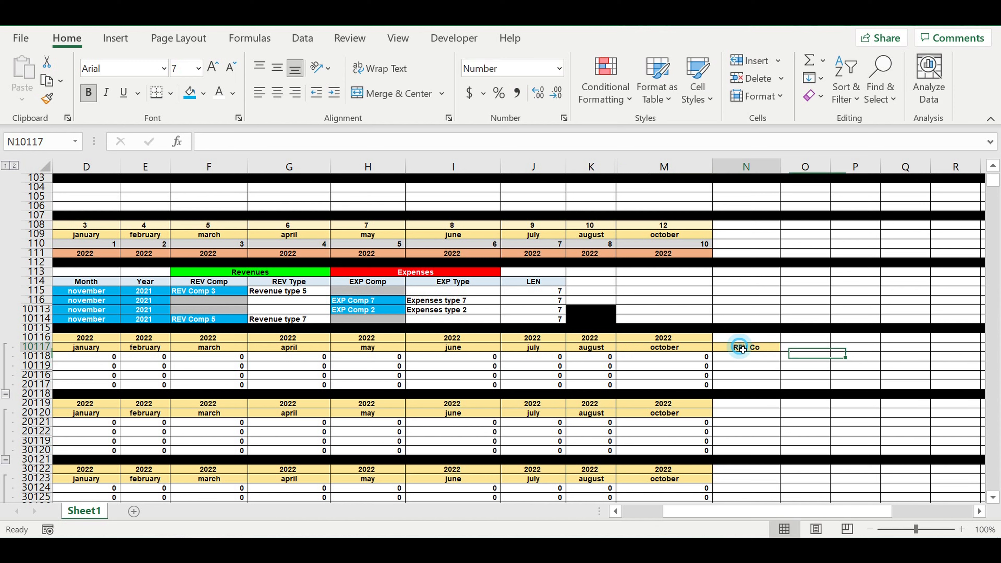
left_click(203, 93)
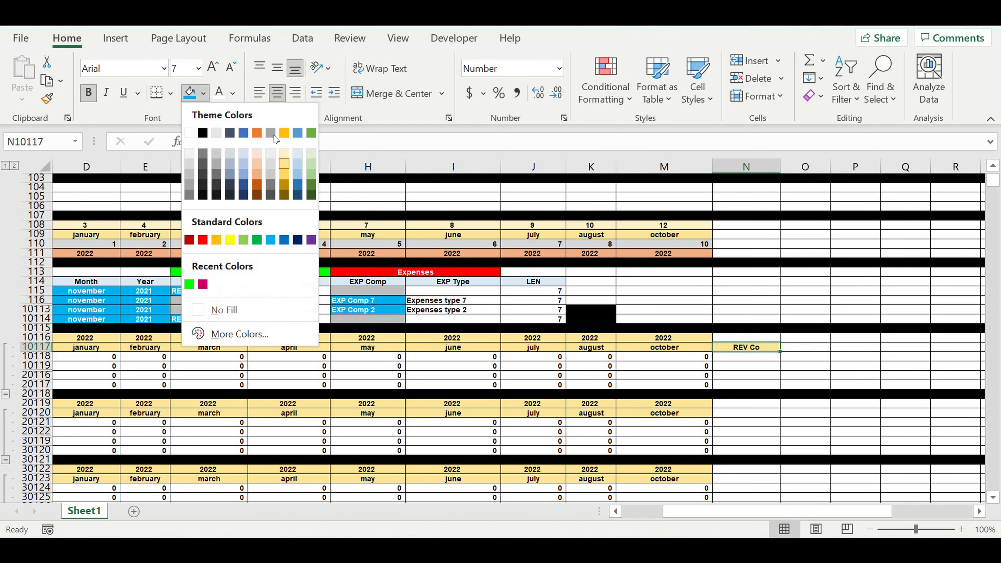
left_click(301, 158)
left_click(822, 360)
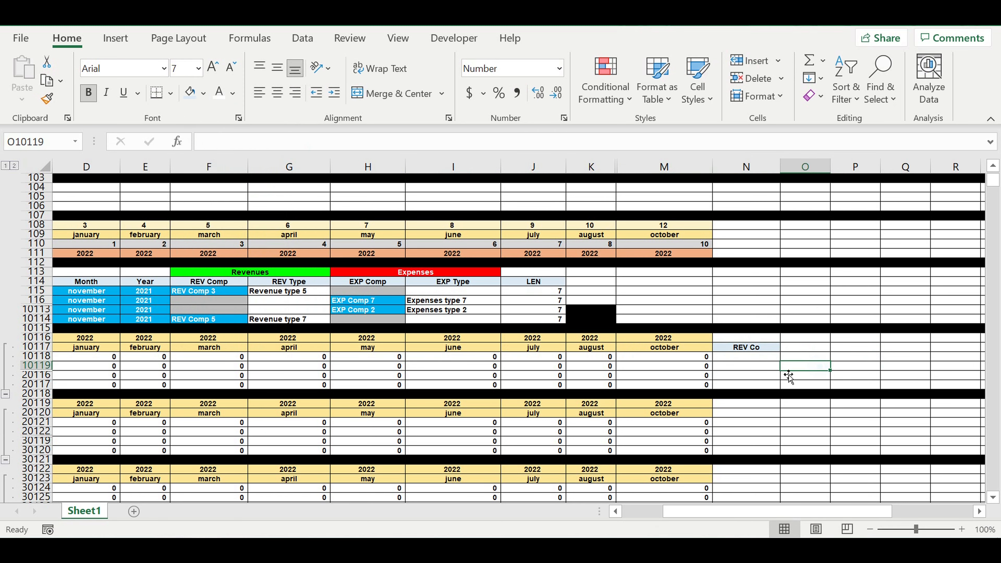
Enter the formula =F115 in N10118 to reference the revenue company of Transaction 1.
left_click(746, 360)
type("=")
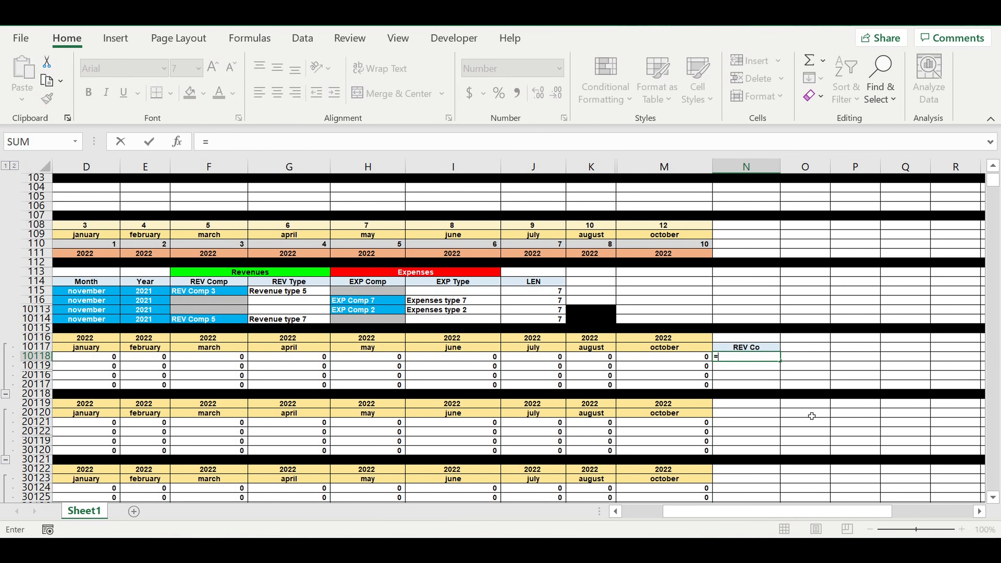
left_click_drag(725, 511, 670, 503)
scroll(486, 325, "up", 8)
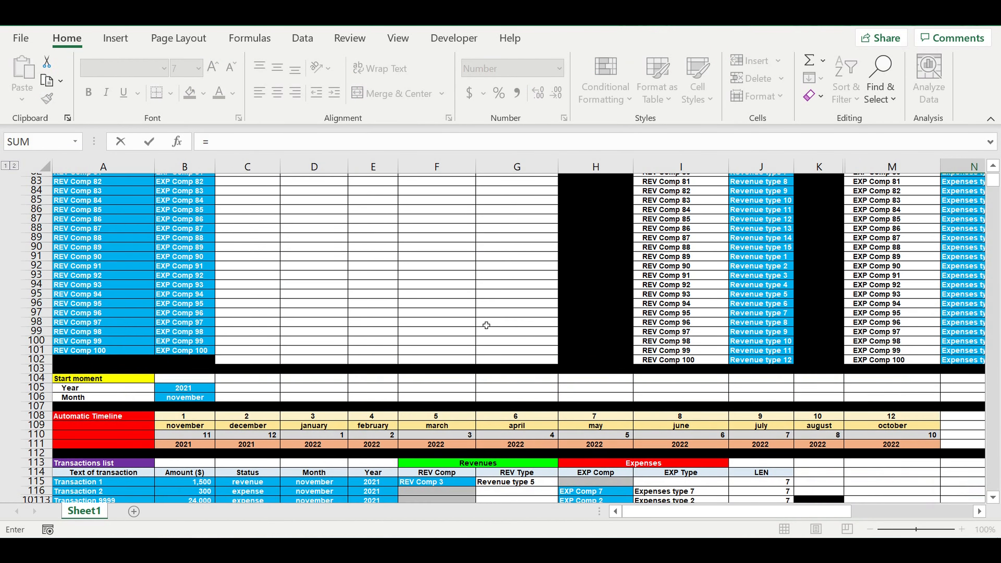
scroll(503, 340, "down", 2)
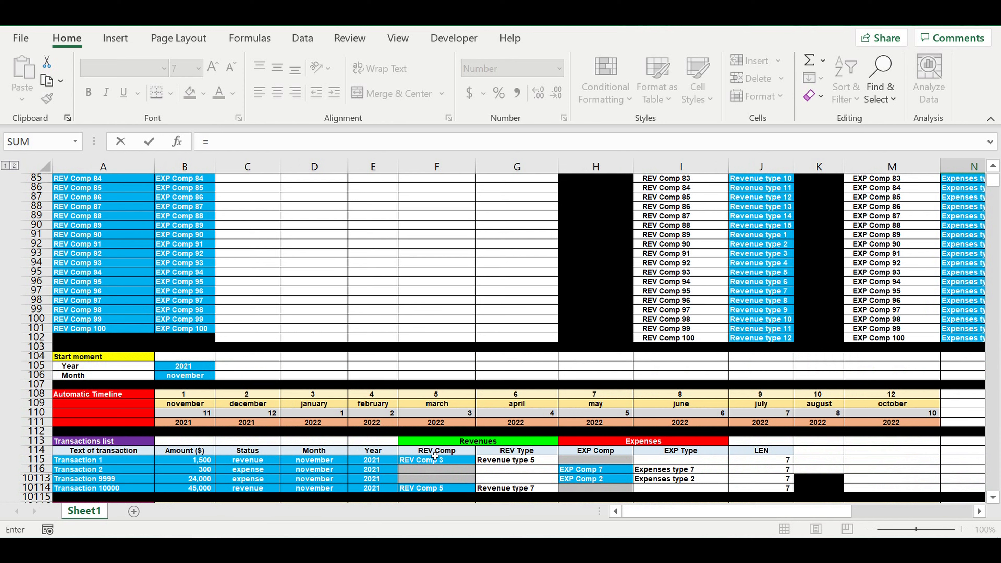
left_click(421, 462)
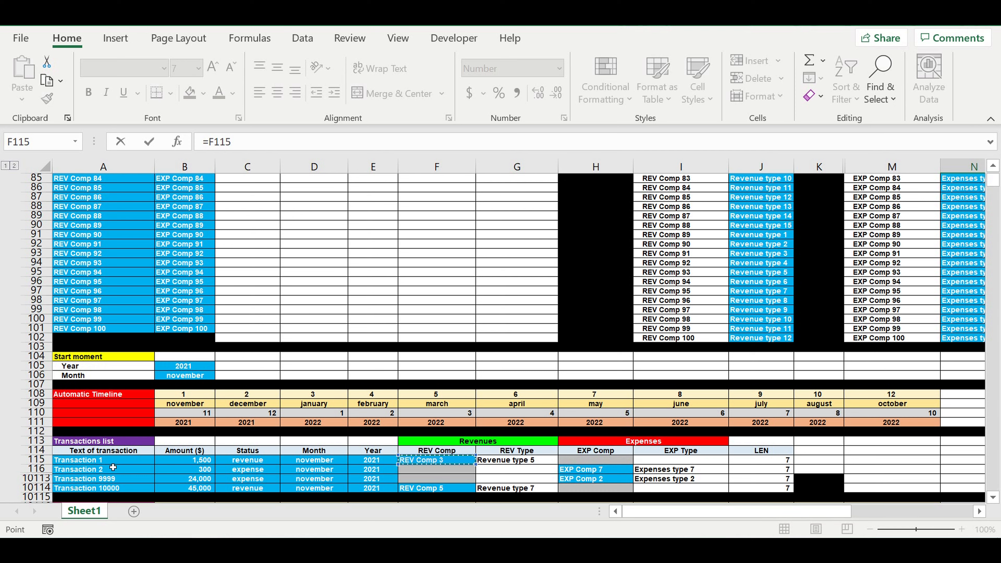
key("Return")
Fill the revenue company reference from N10118 down into N10119 and select the range N10118 to N20117.
scroll(928, 408, "down", 4)
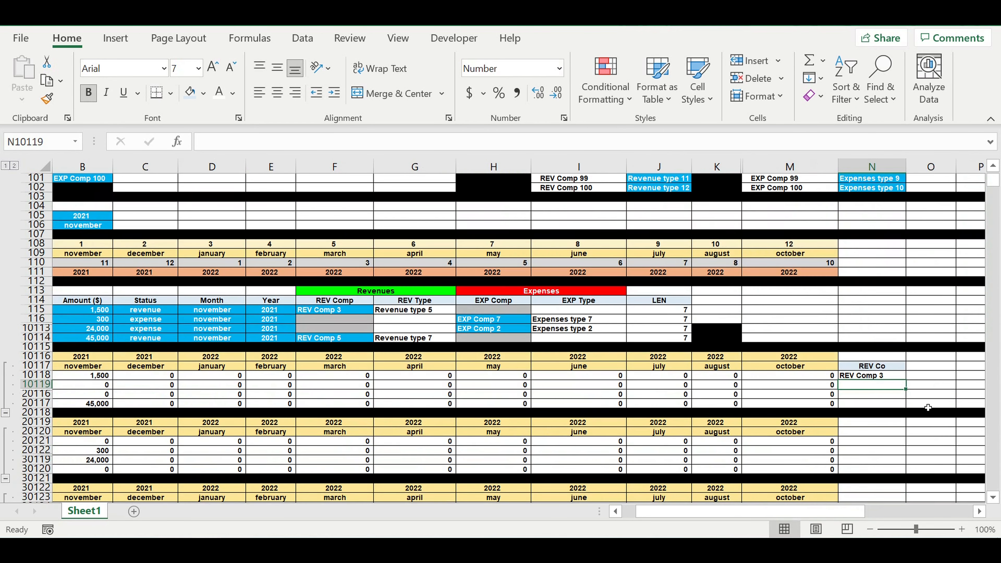
scroll(918, 385, "down", 1)
left_click(873, 347)
mouse_move(909, 355)
left_mouse_down()
mouse_move(907, 378)
mouse_move(898, 361)
left_mouse_up()
left_click(941, 356)
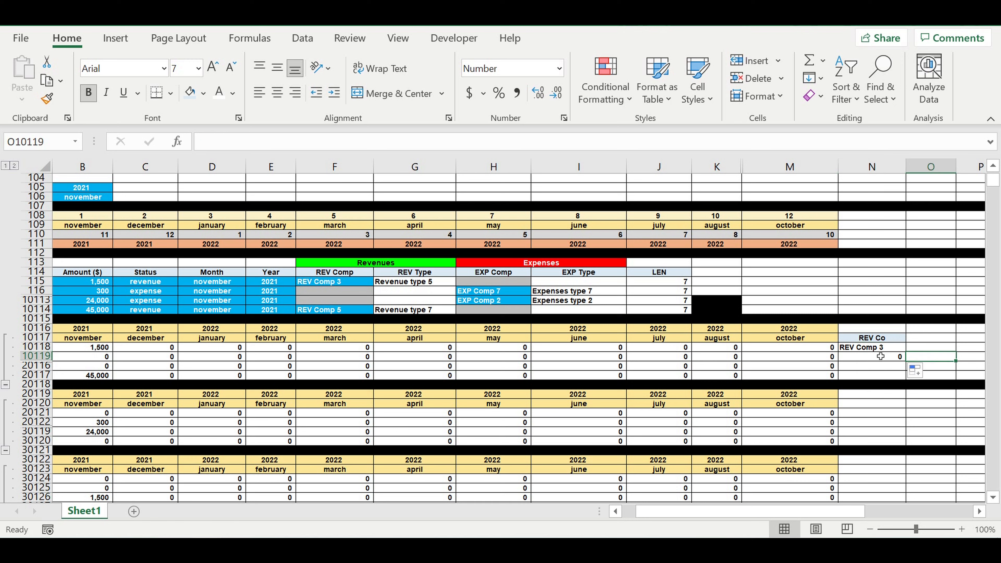
left_click_drag(876, 347, 873, 370)
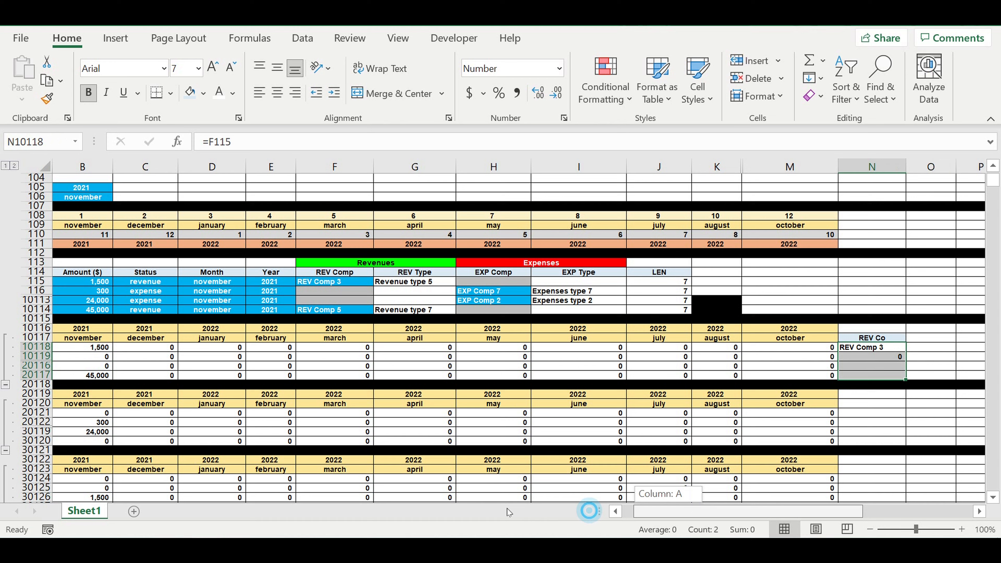
Try to freeze the panes based on the selection of column A, and unfreeze them.
left_click(616, 511)
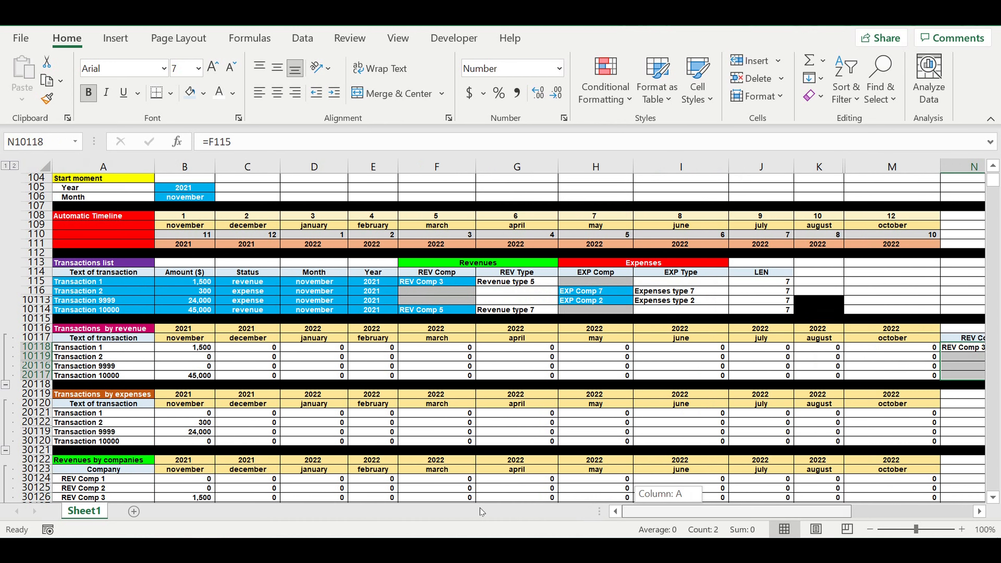
left_click(112, 168)
left_click(303, 38)
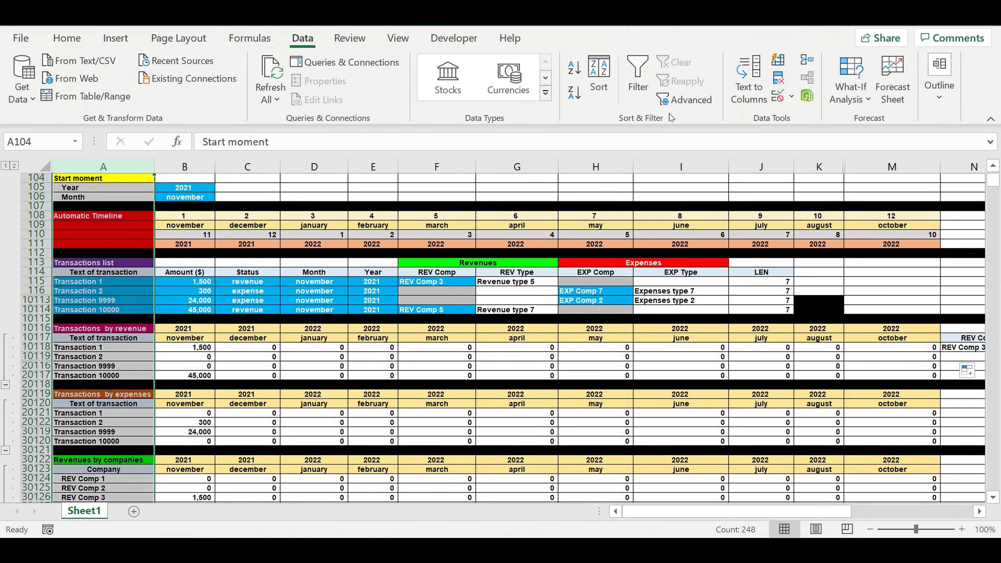
left_click(393, 37)
left_click(666, 99)
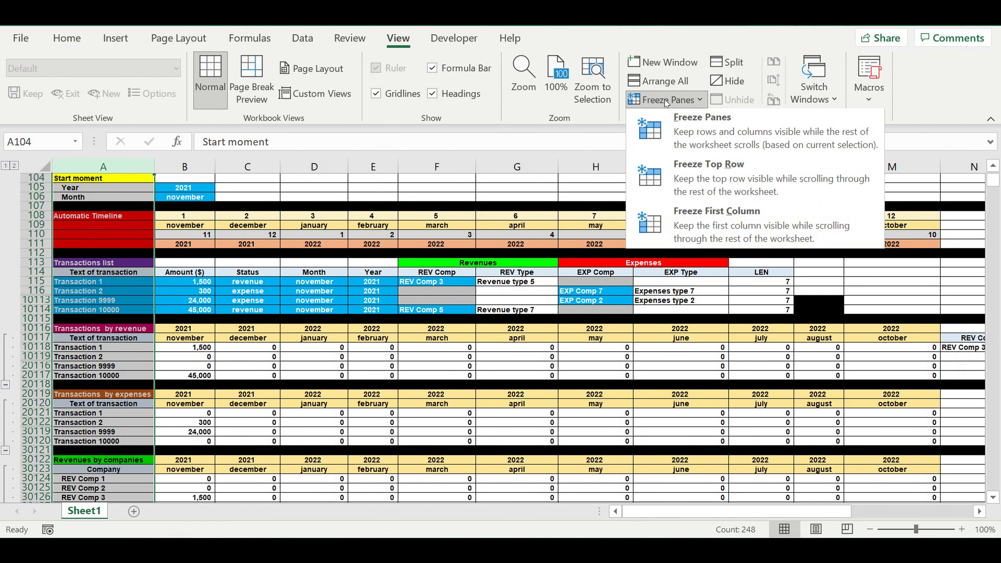
left_click(696, 130)
left_click(681, 375)
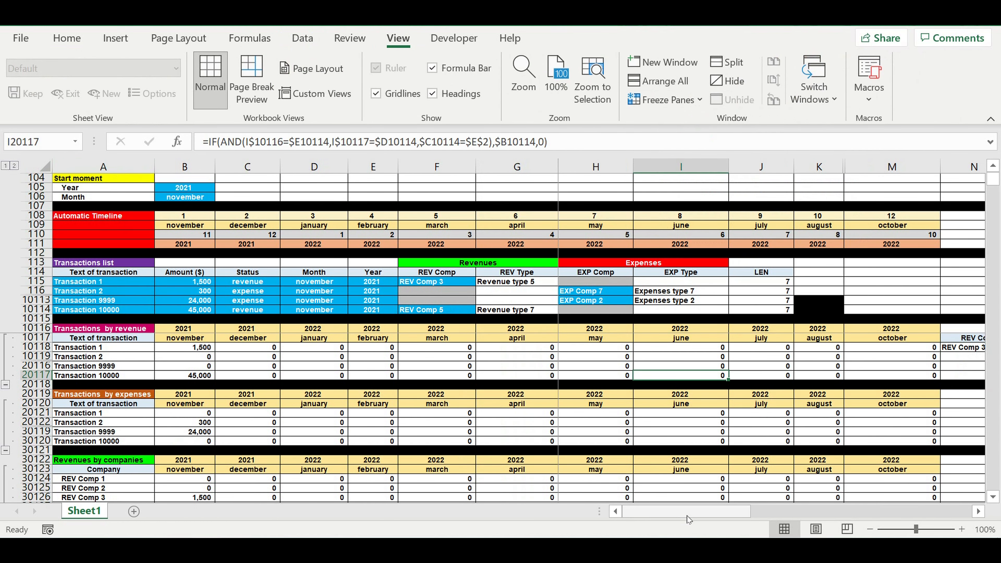
left_click_drag(691, 518, 604, 497)
left_click(670, 100)
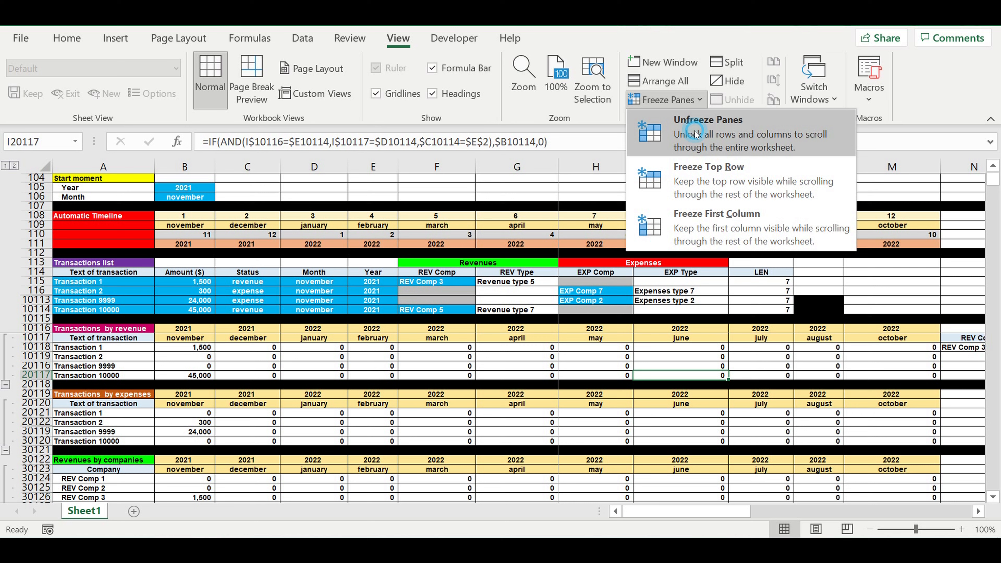
left_click(694, 125)
Freeze the first column of the worksheet so column A stays visible during sideways scrolling.
left_click(103, 166)
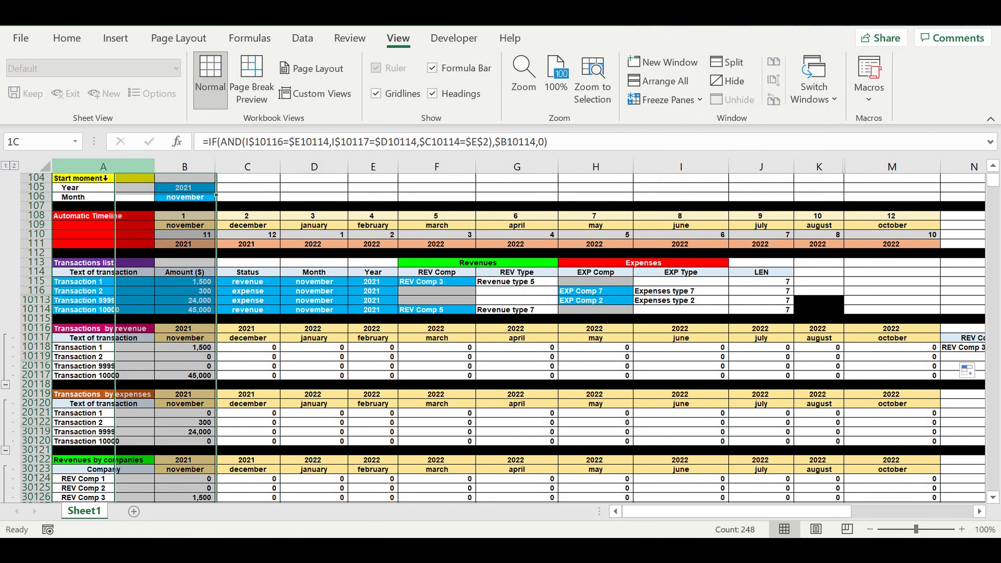
left_click(670, 101)
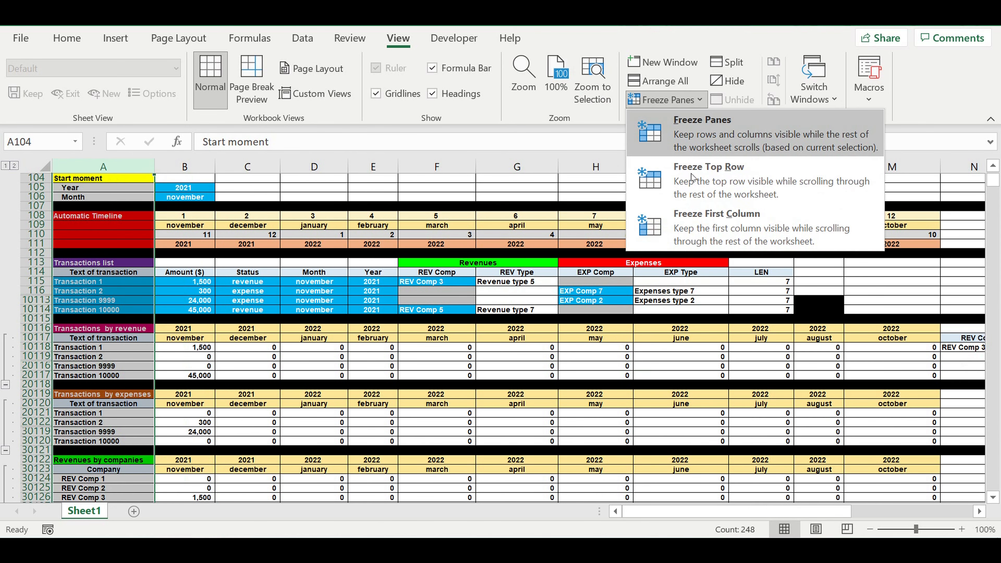
left_click(712, 227)
left_click(608, 330)
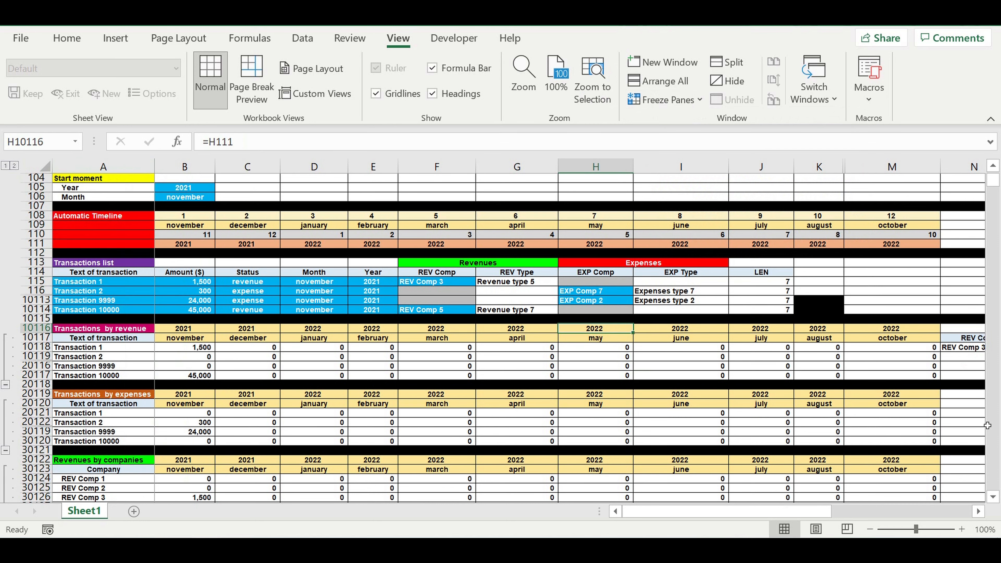
Extend the REV Co heading from N10117 into O10117 and replace its text with CO COEFF.
left_click(979, 512)
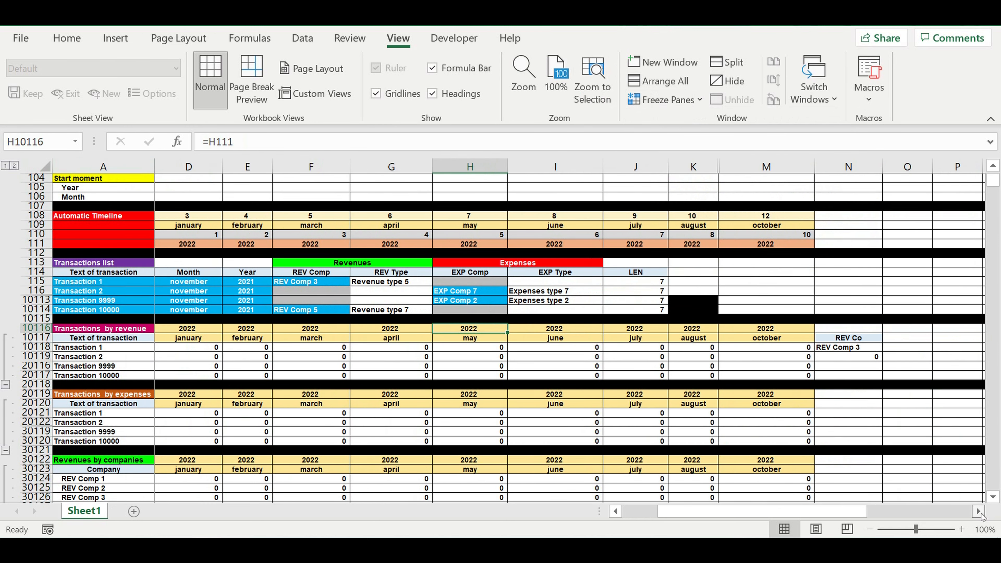
left_click(978, 512)
left_click(746, 340)
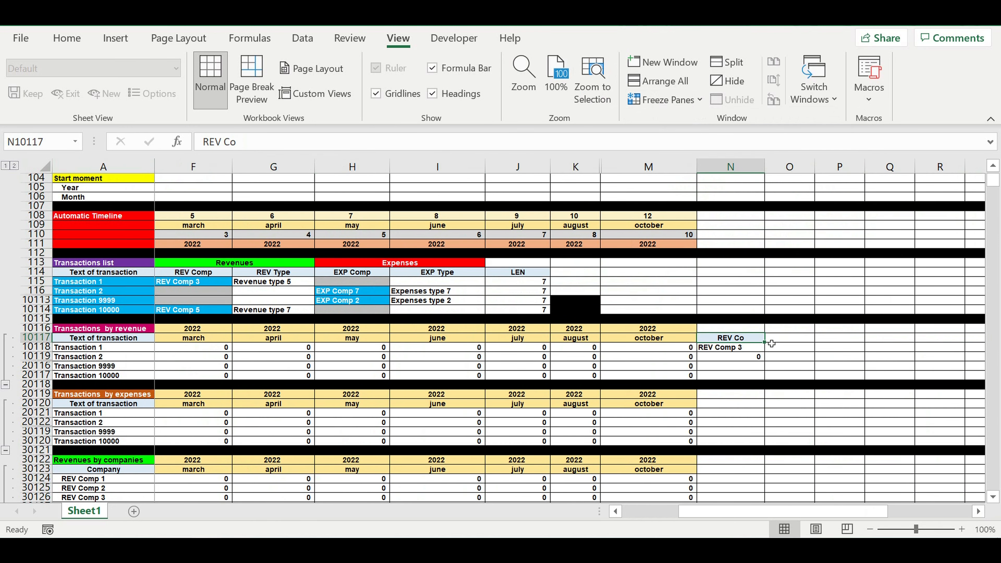
left_click_drag(772, 345, 802, 343)
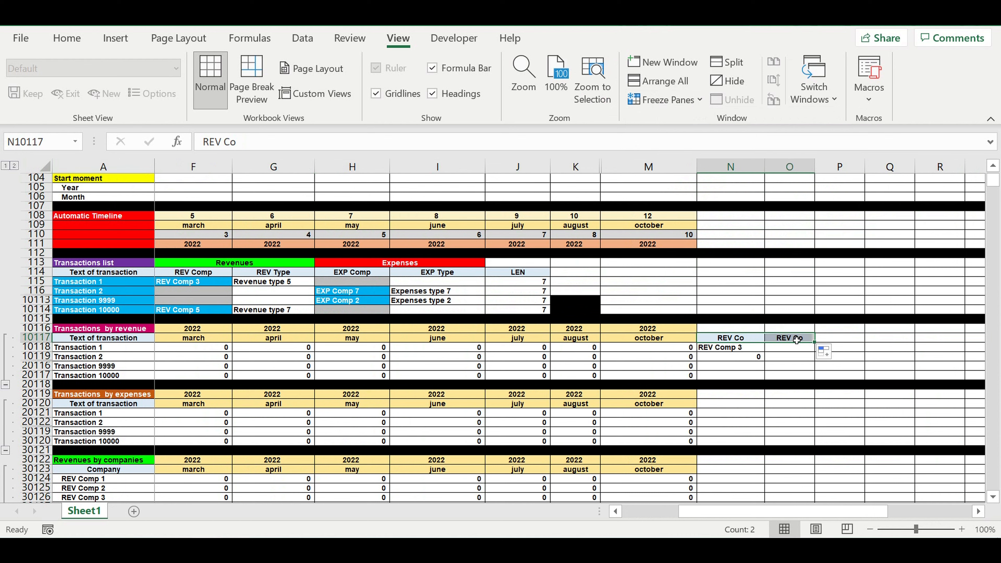
left_click(797, 340)
type("COEFF")
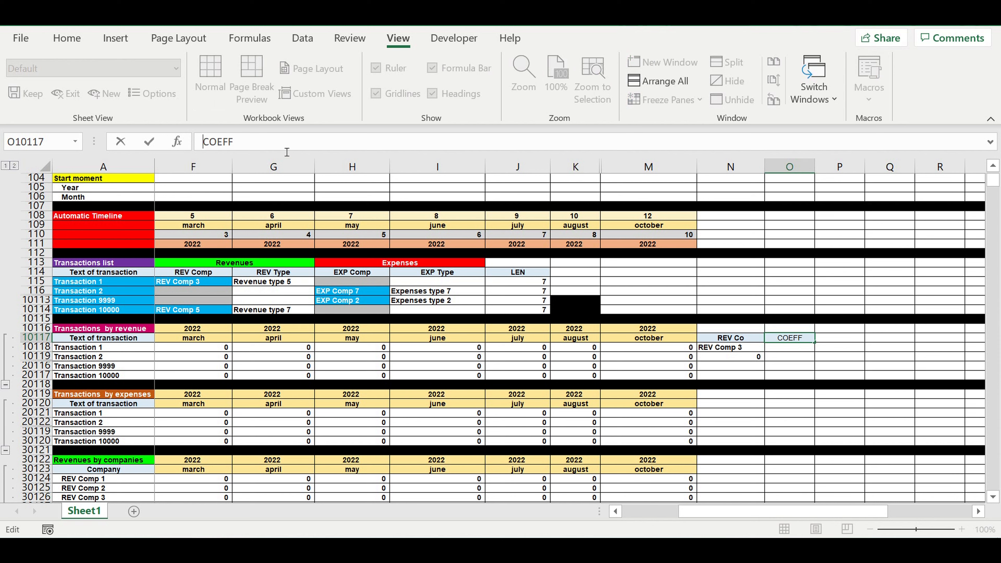
type("CO")
key("Return")
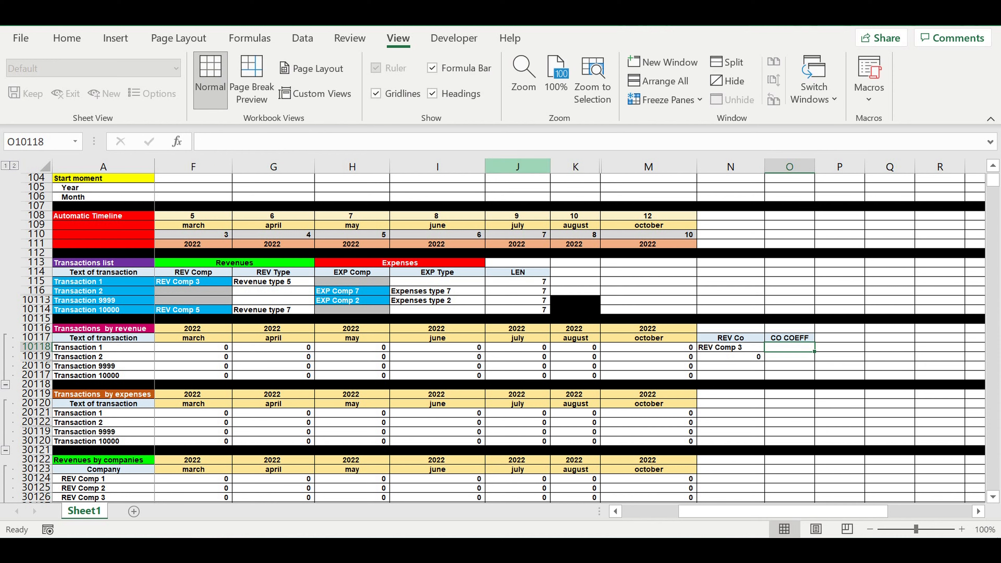
Examine the revenue formula of Transaction 1 in B10118 and its company reference in N10118.
left_click(67, 38)
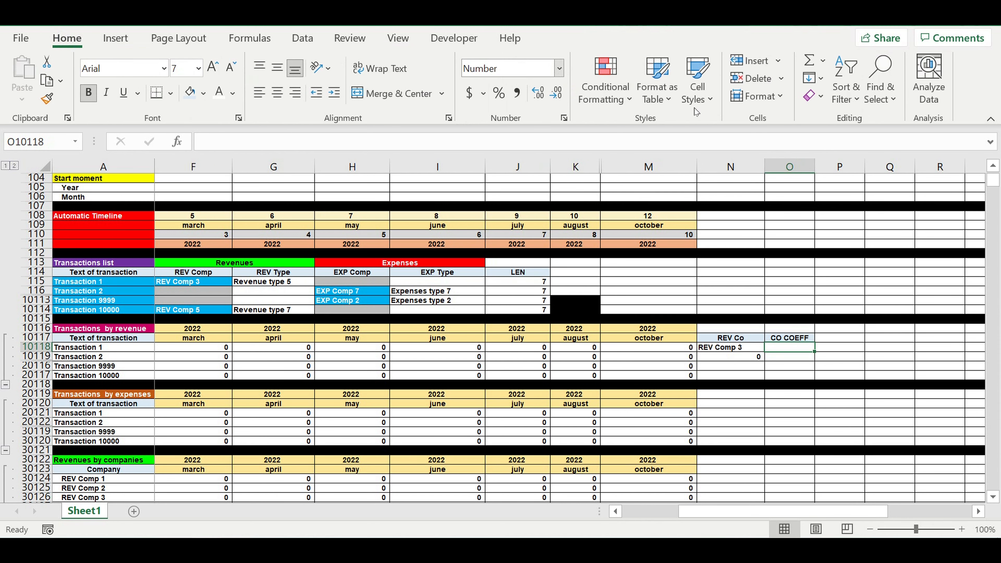
left_click(539, 96)
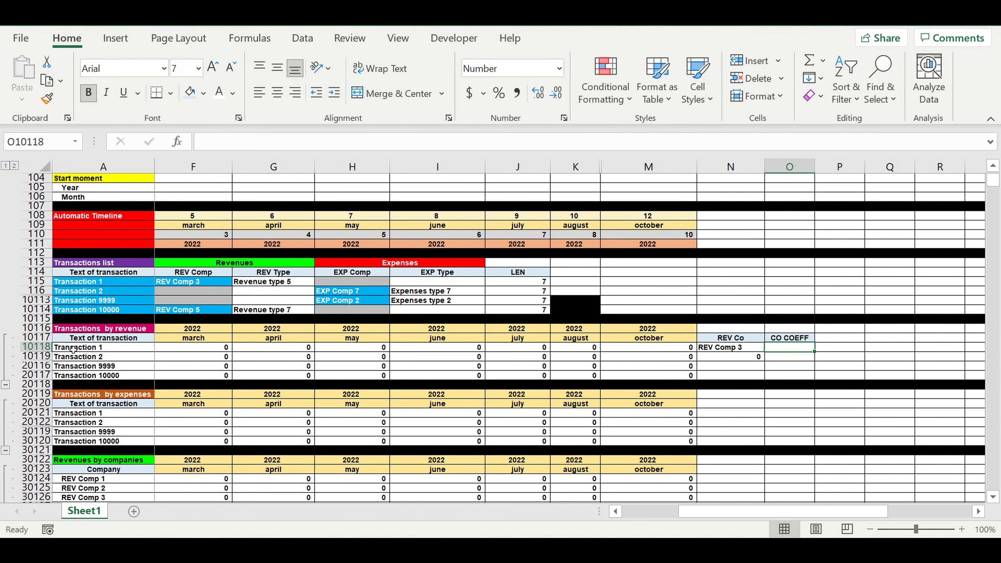
left_click_drag(696, 512, 539, 521)
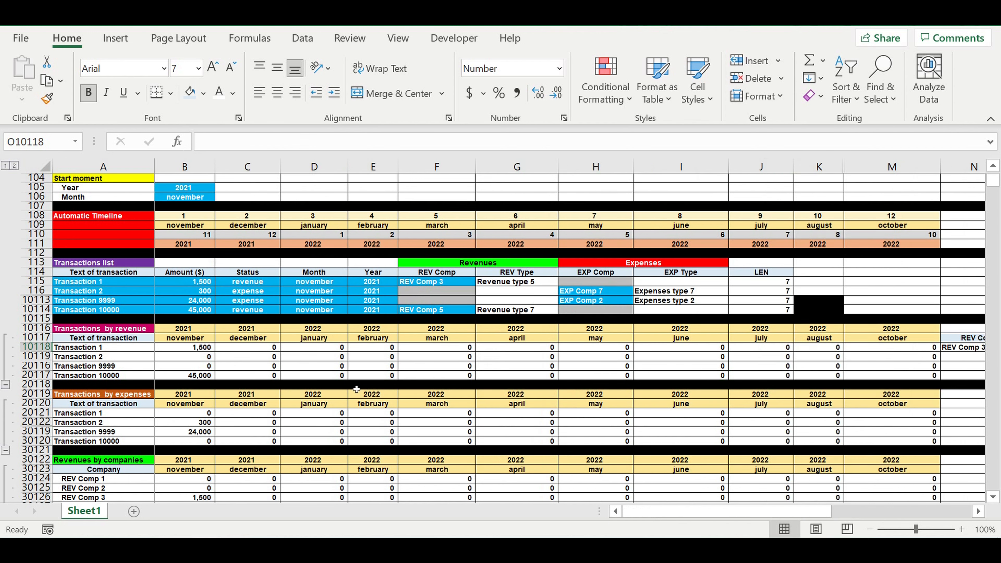
left_click(189, 351)
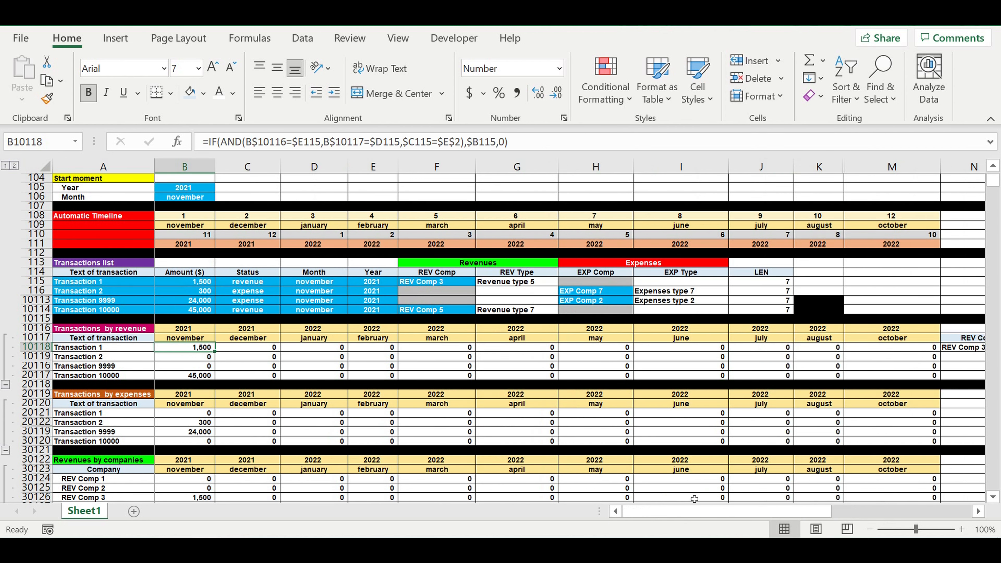
left_click_drag(702, 515, 777, 523)
left_click(652, 349)
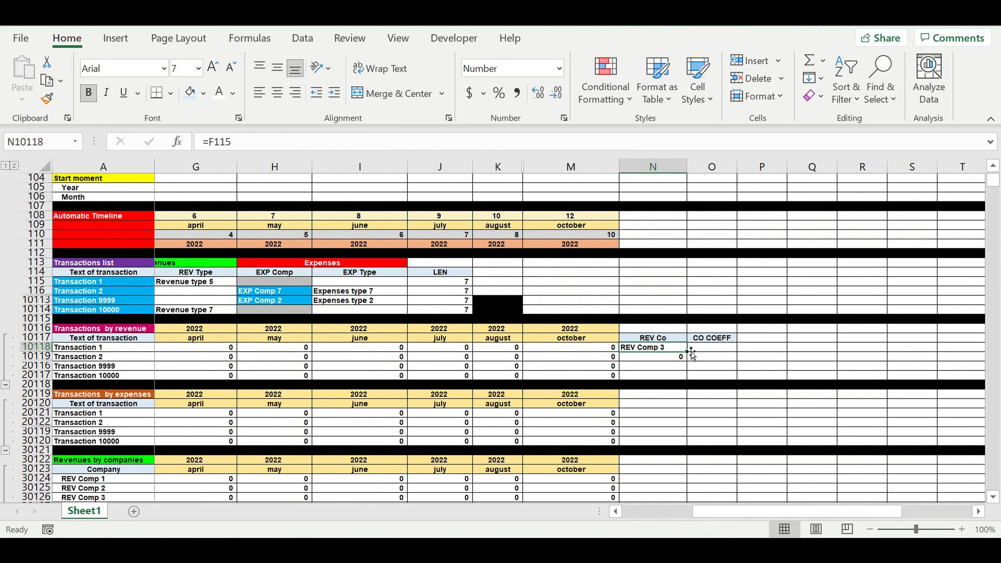
Start a VLOOKUP formula in O10118 with the column-locked cell $N10118 as the lookup value.
left_click(717, 352)
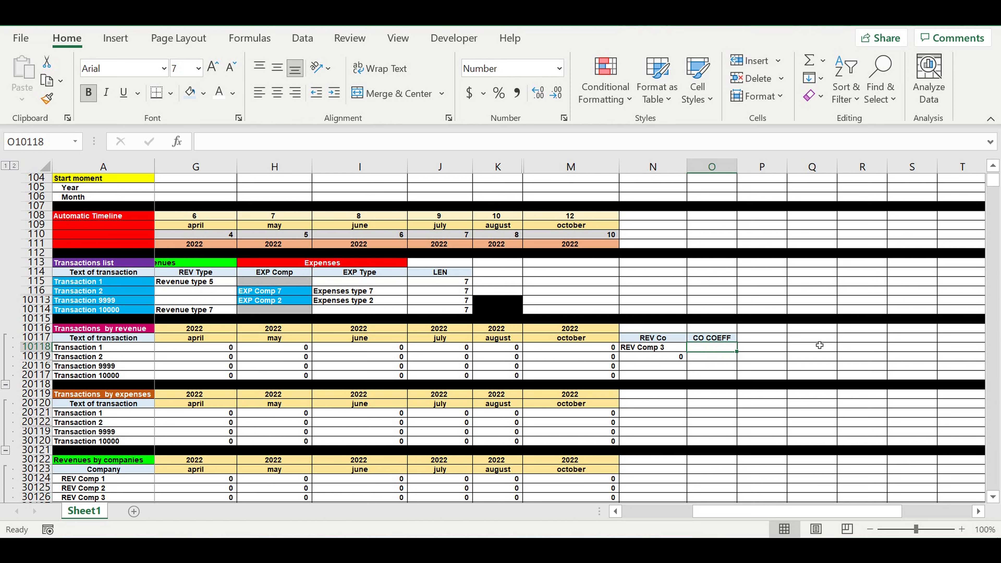
type("=")
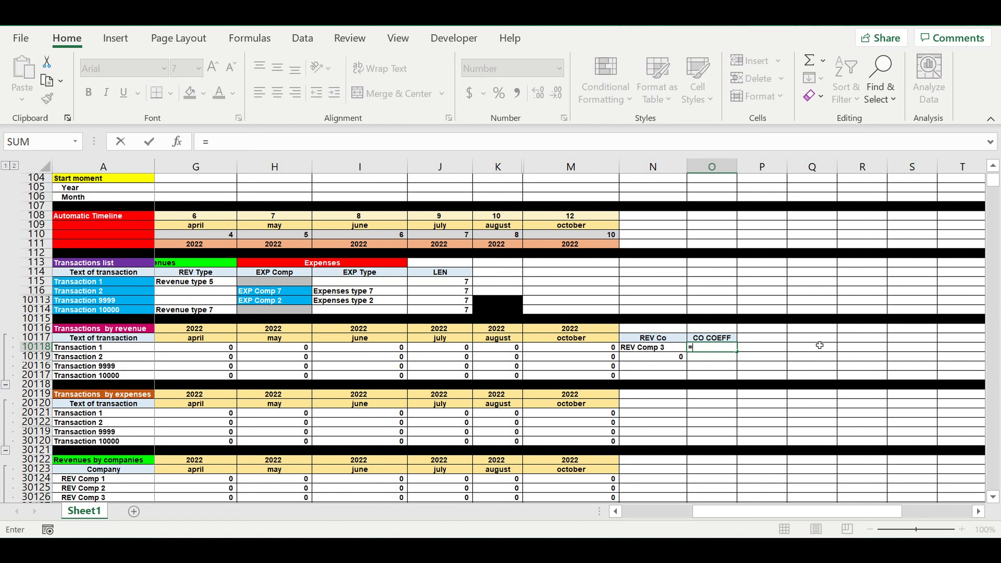
type("vl")
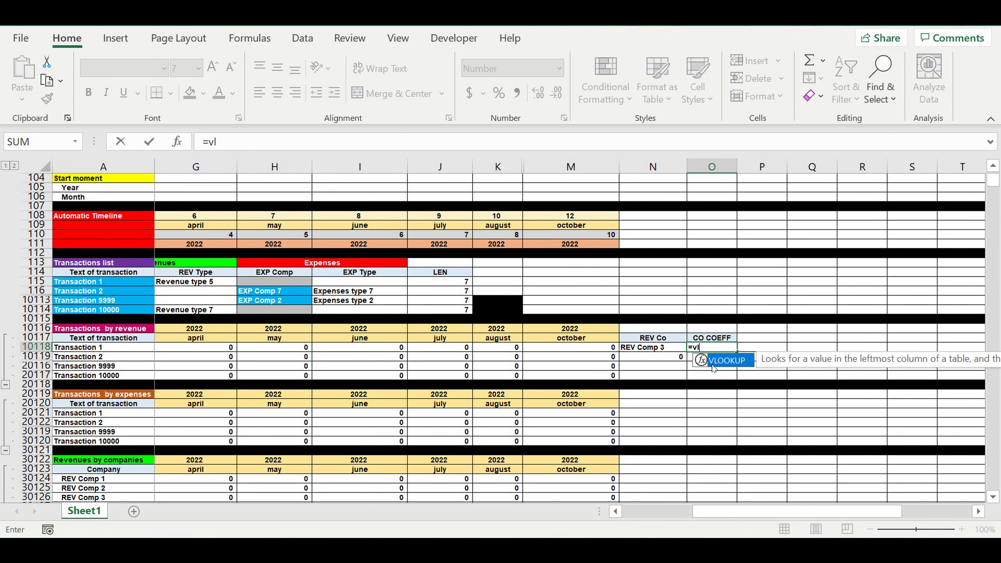
double_click(723, 361)
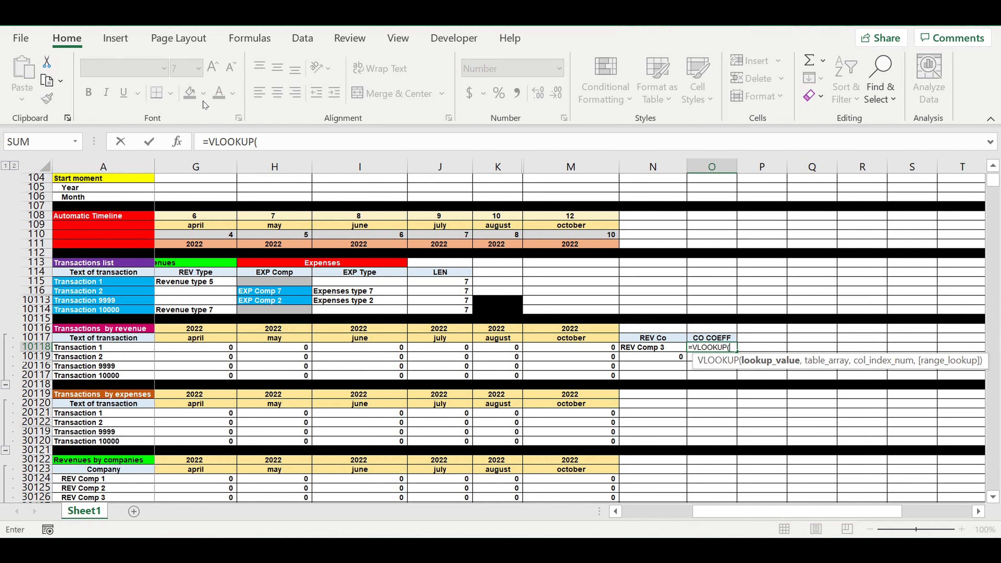
left_click(277, 146)
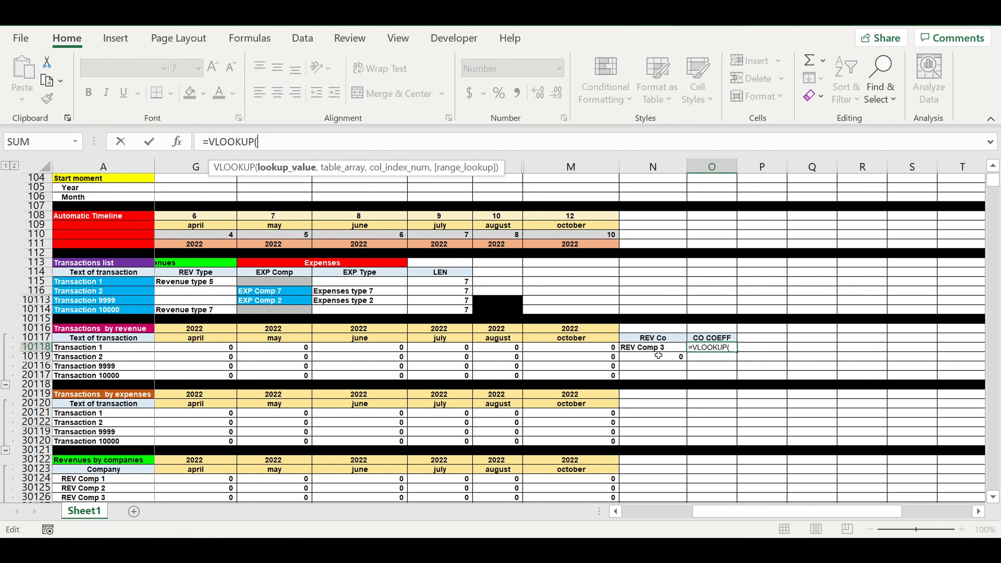
left_click(654, 349)
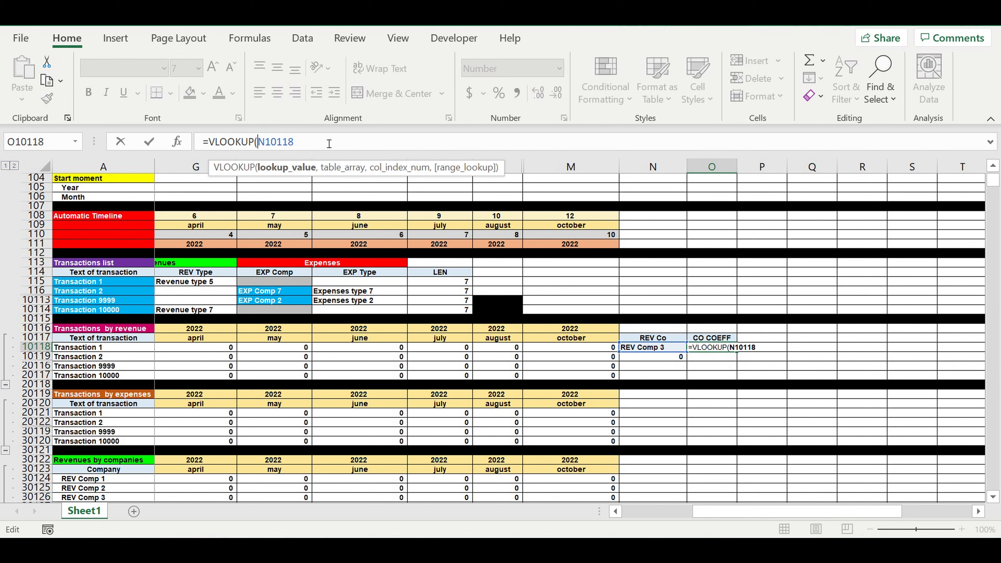
type("$")
left_click(337, 146)
type(",")
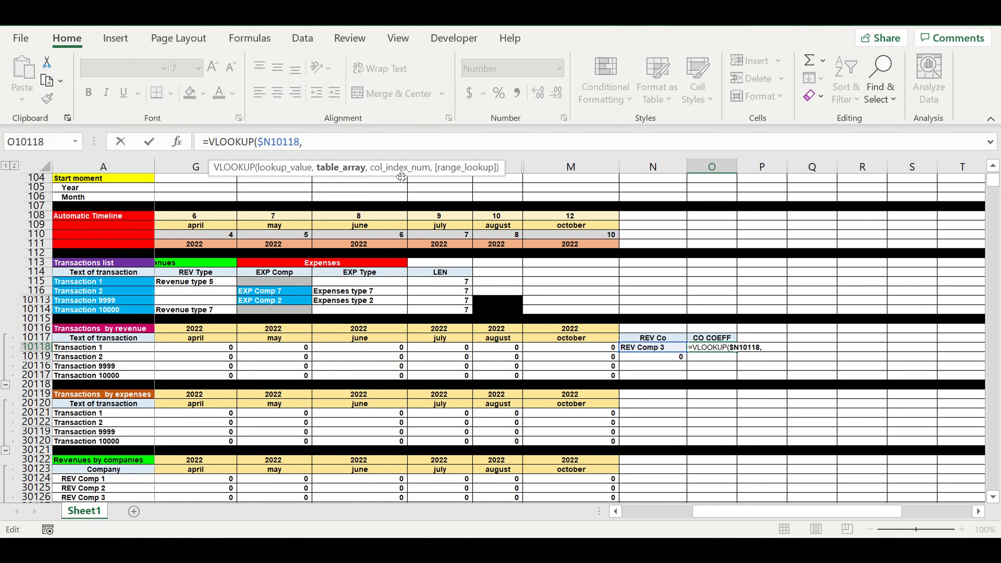
Select V3:Z102 of the COEFF REV COMP table as the lookup's table array.
left_click_drag(990, 182, 997, 163)
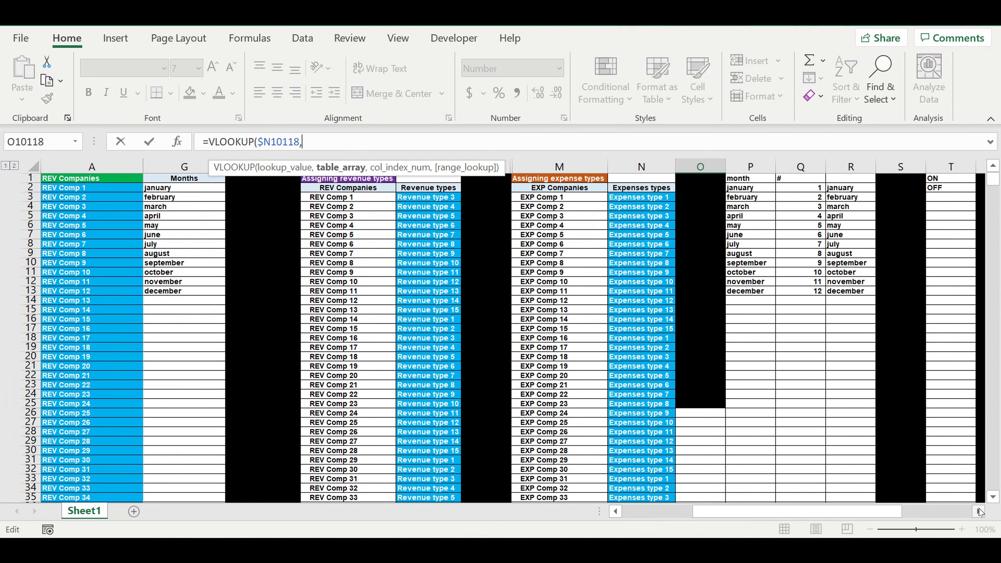
left_click(979, 512)
left_click(980, 512)
left_click(980, 512)
left_click(980, 512)
left_click(980, 512)
left_click(979, 512)
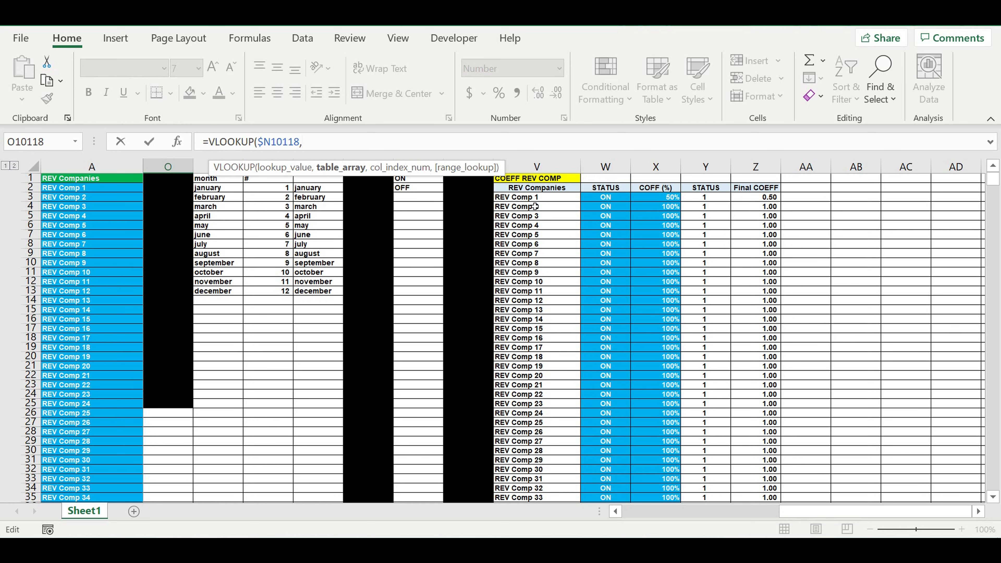
left_click_drag(527, 199, 757, 342)
mouse_move(748, 479)
left_mouse_down()
mouse_move(749, 463)
mouse_move(749, 506)
mouse_move(753, 449)
mouse_move(752, 491)
left_mouse_up()
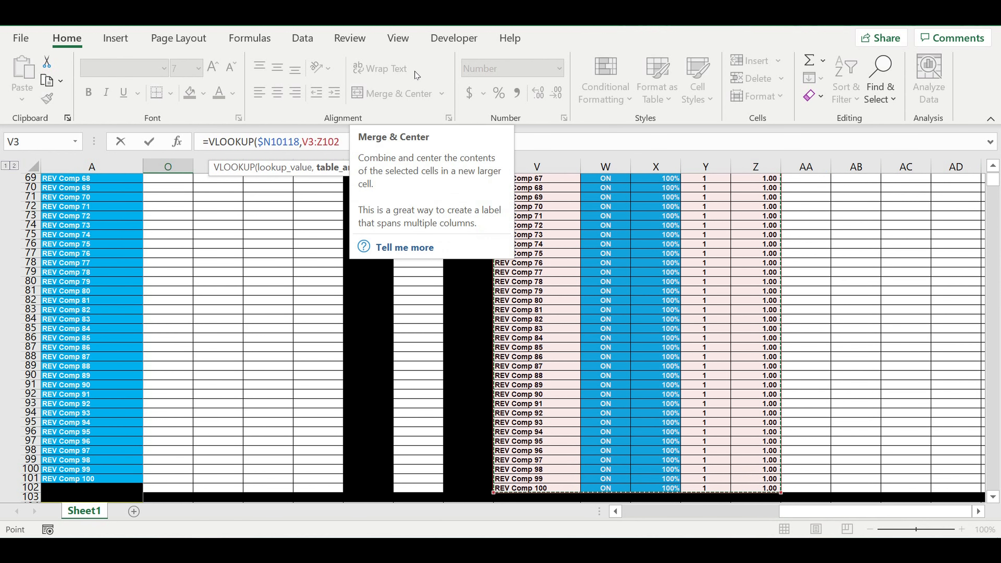
Complete the VLOOKUP arguments with column index 5 and 0 for an exact match, and close the parenthesis.
type(",")
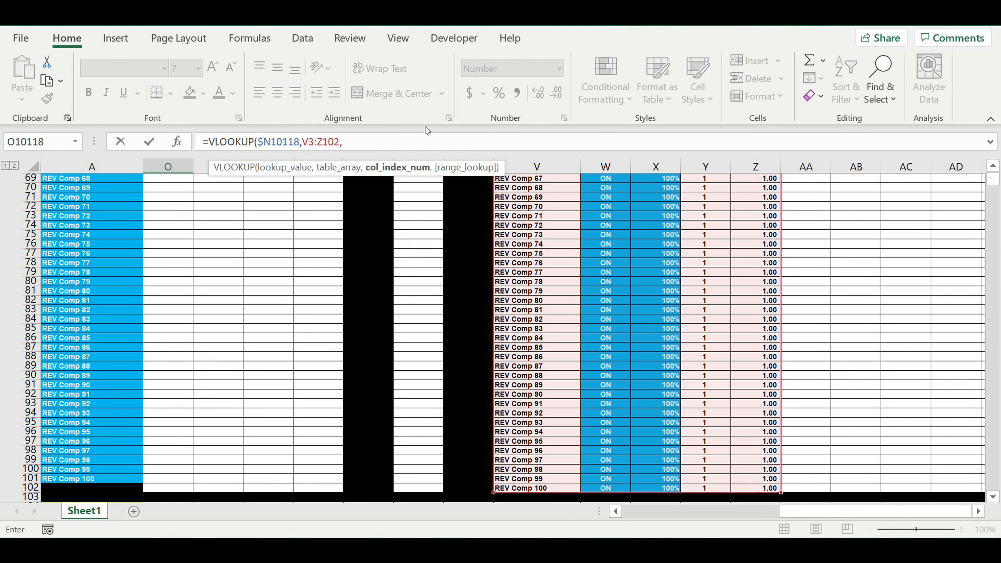
type("5,")
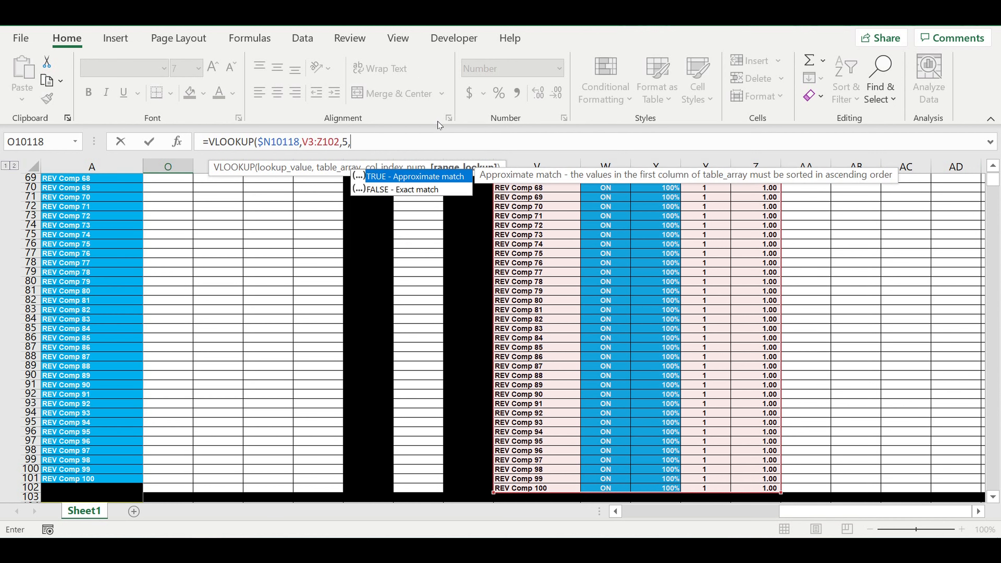
type("0)")
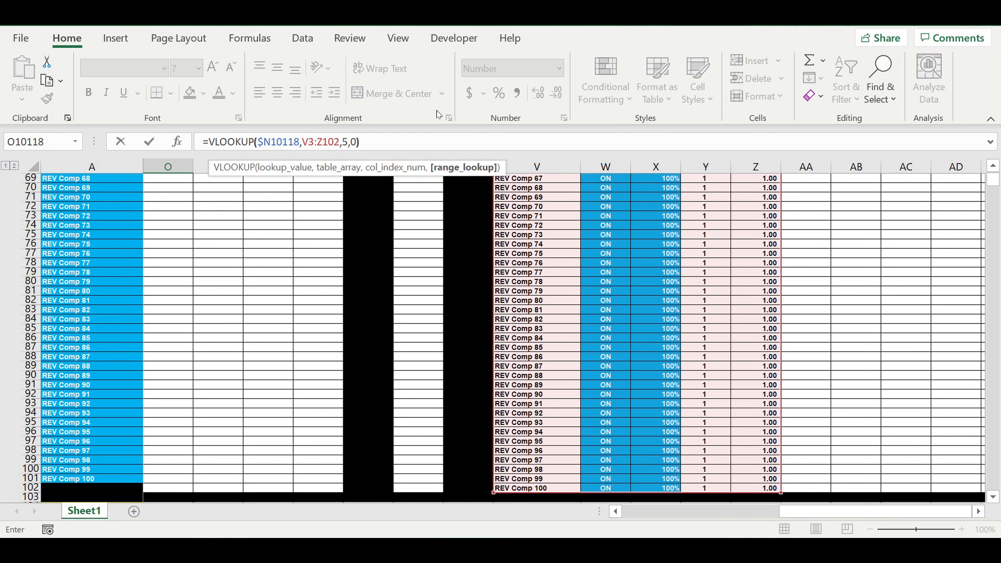
Make the VLOOKUP's table array reference absolute as $V$3:$Z$102.
left_click(311, 144)
type("$")
left_click(314, 142)
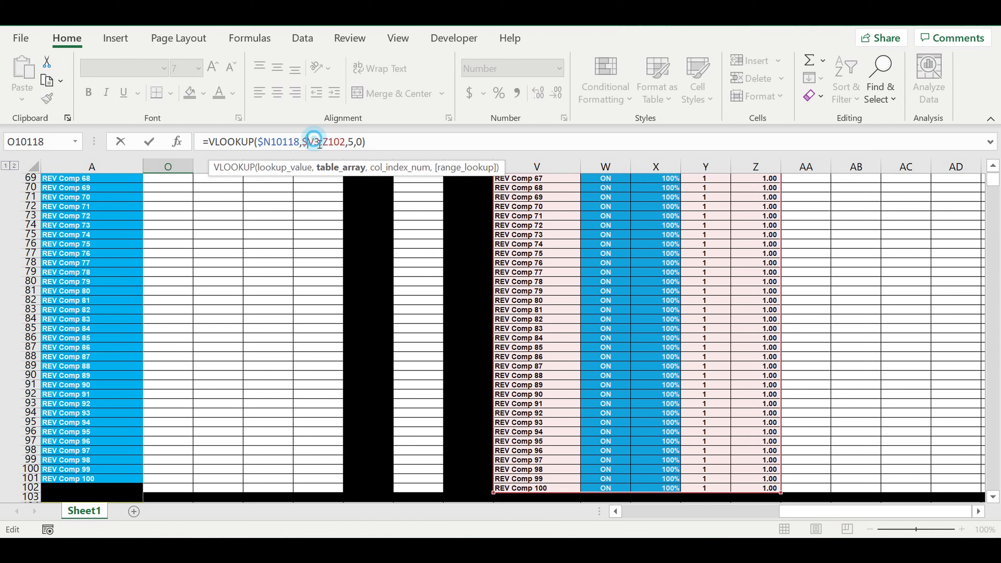
type("$")
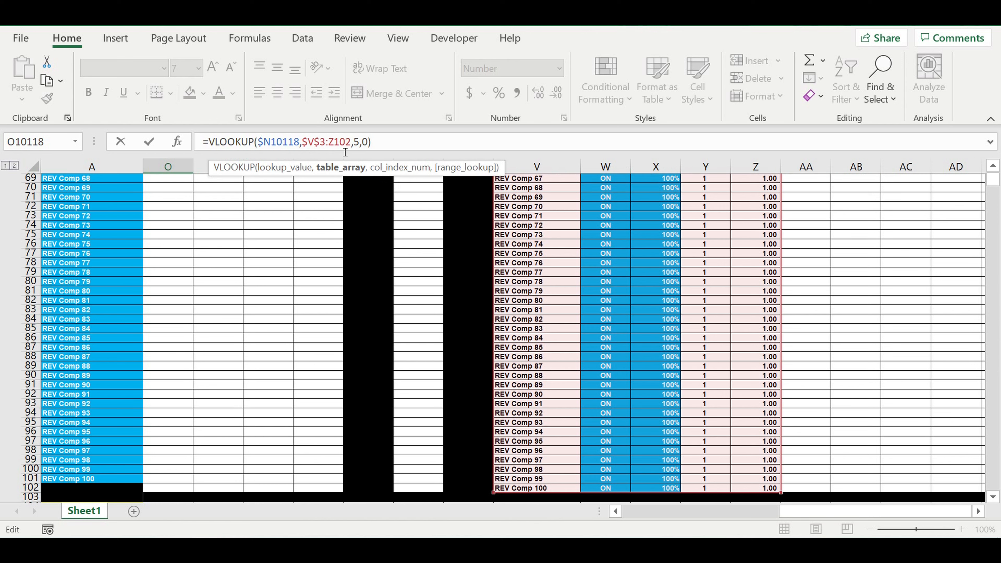
left_click(329, 143)
type("$")
left_click(339, 143)
type("$Z$")
Wrap the VLOOKUP in O10118 in an IFERROR function that returns 0 on an error, and enter the formula.
left_click(214, 143)
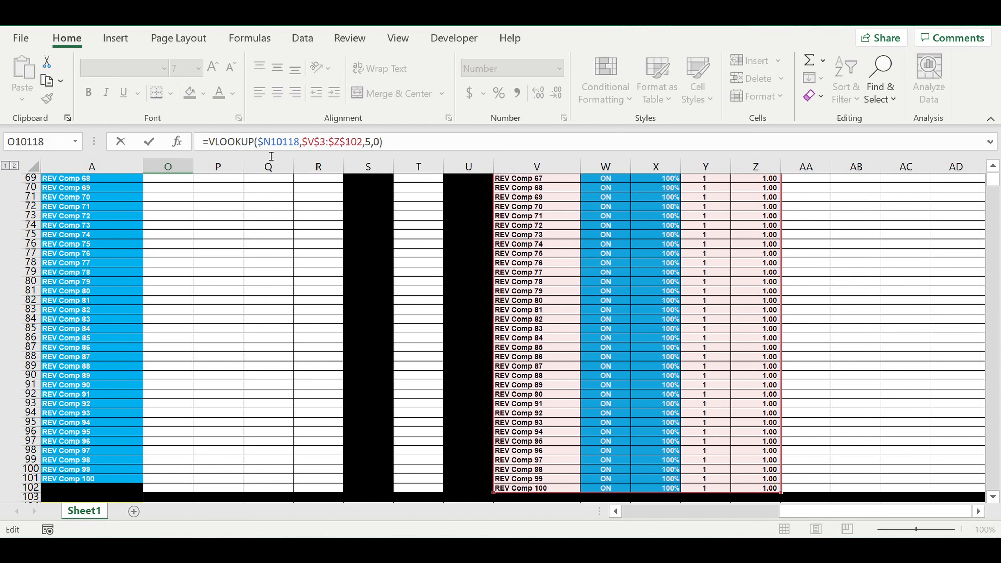
type("if")
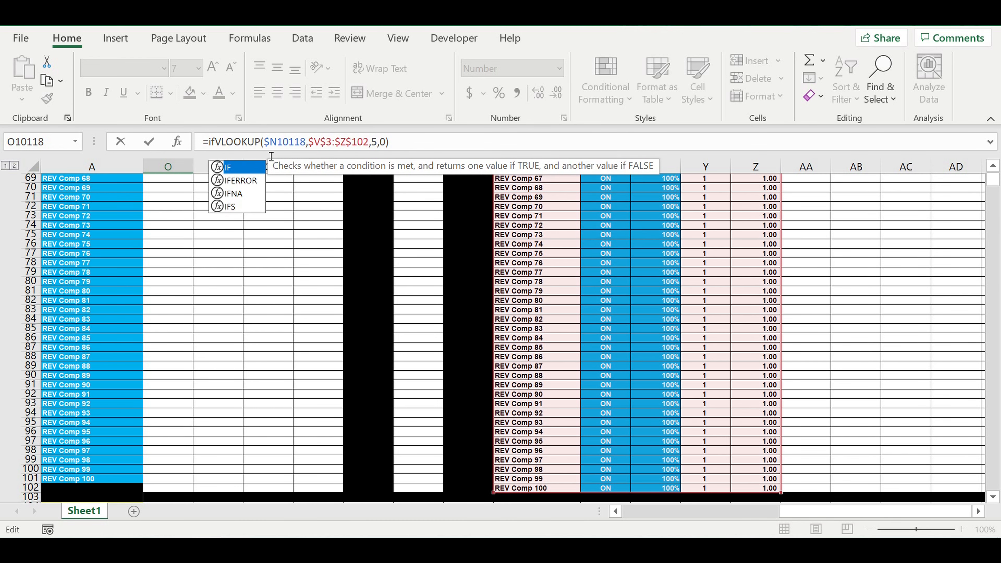
left_click(241, 184)
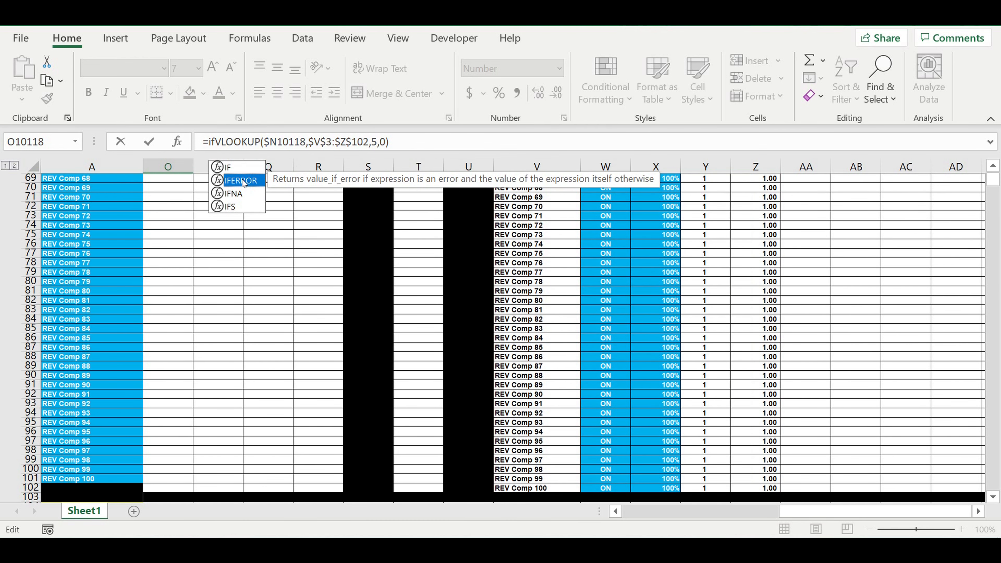
double_click(243, 182)
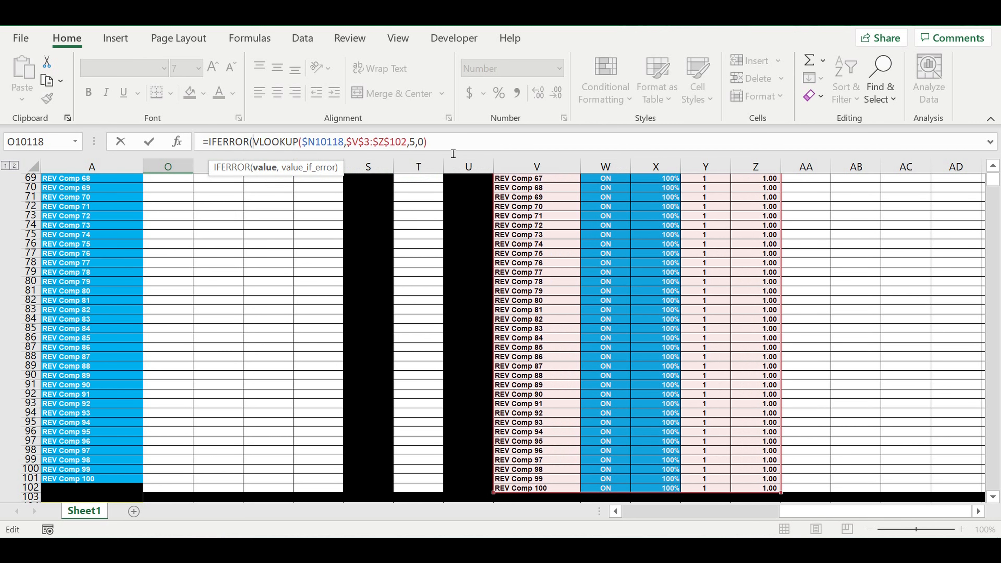
type(",0")
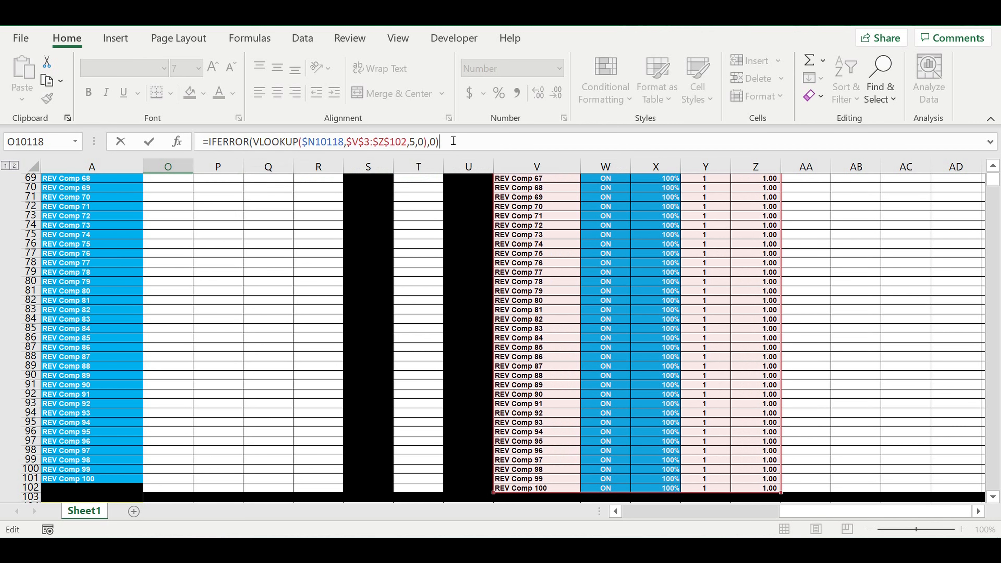
key("Return")
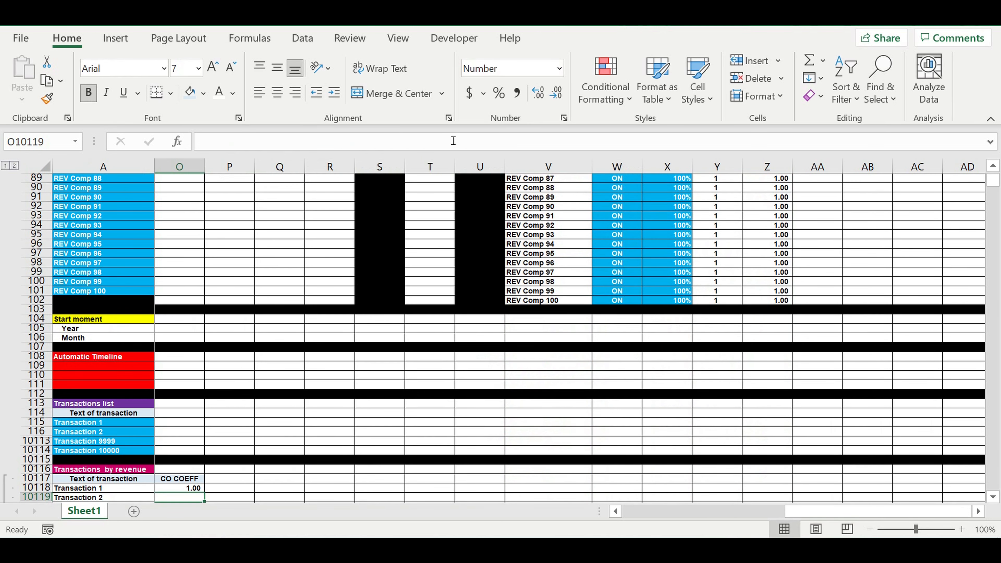
key("Down")
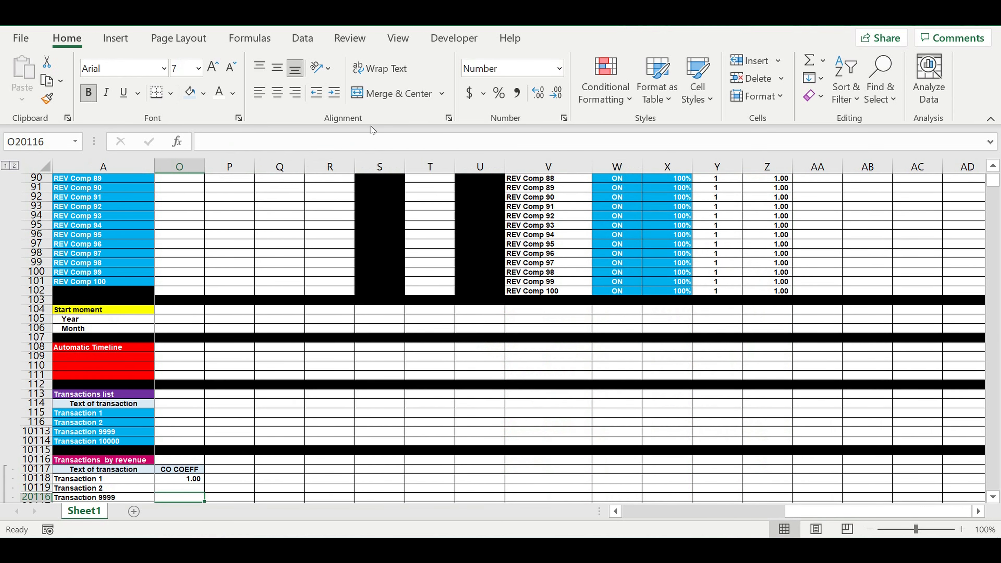
Set REV Comp 3's COFF (%) to 130% in the COEFF REV COMP table.
left_click_drag(828, 512, 782, 510)
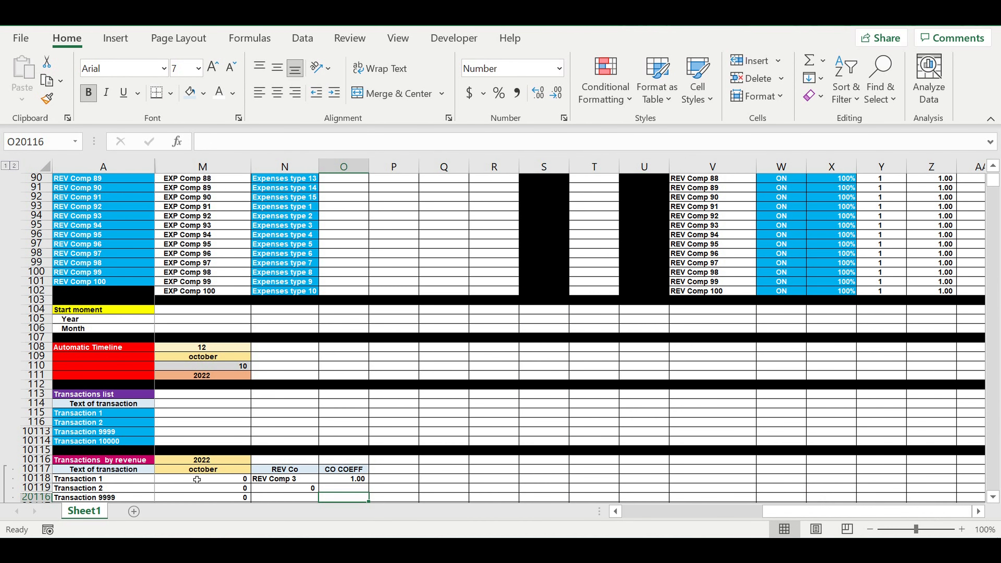
left_click(279, 479)
scroll(323, 468, "down", 3)
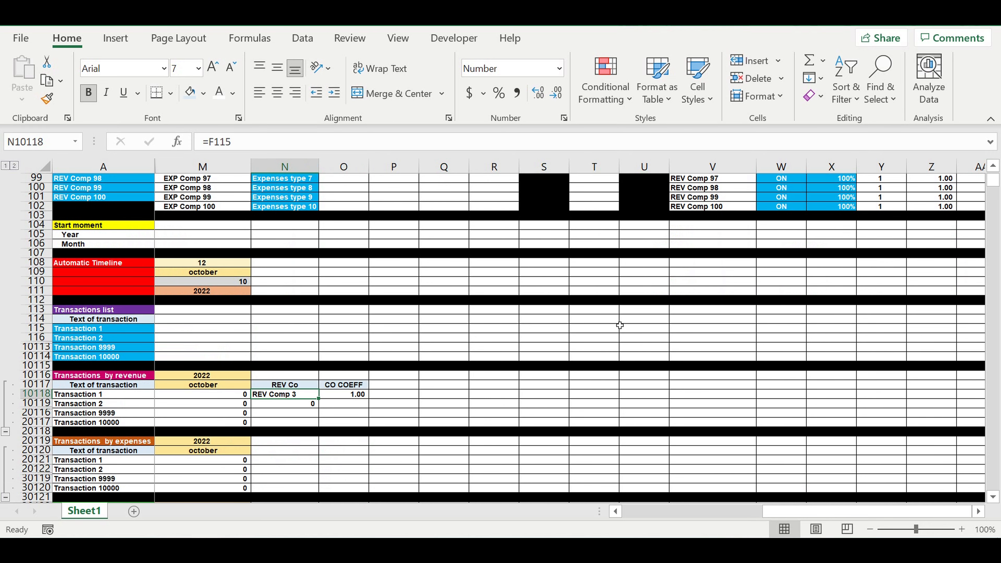
scroll(725, 243, "up", 15)
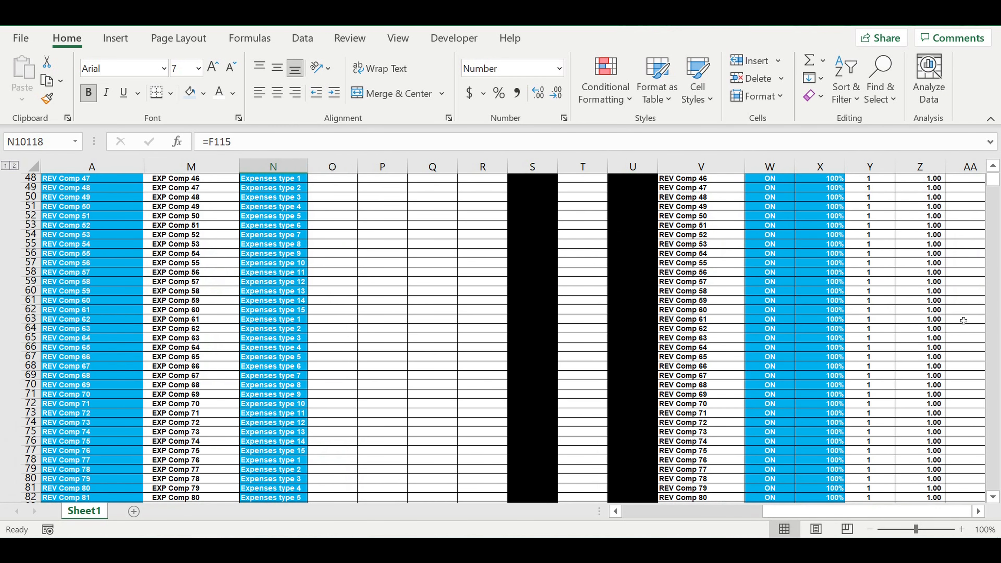
left_click(994, 168)
left_click(994, 171)
left_click_drag(995, 178, 993, 170)
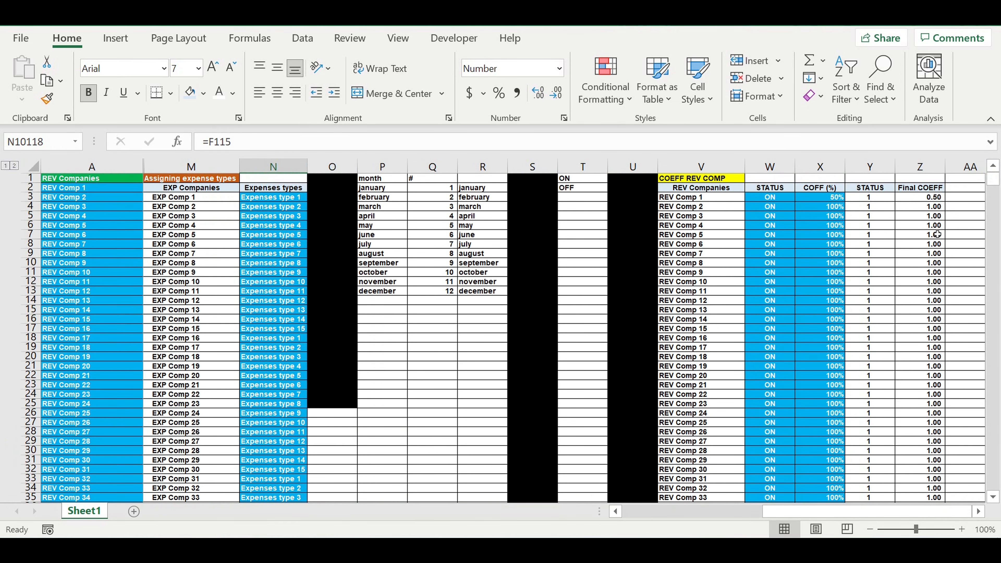
left_click(678, 217)
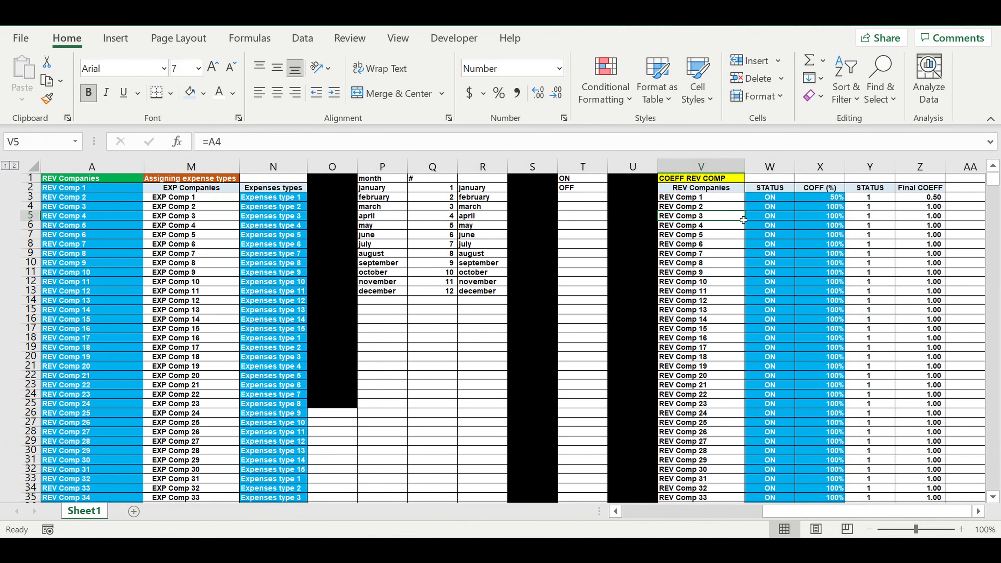
left_click(819, 218)
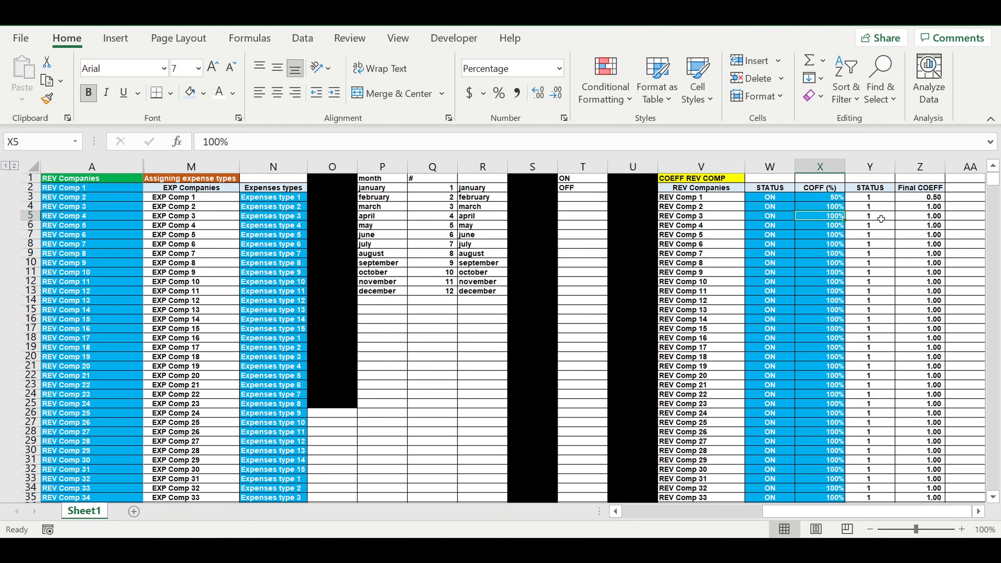
type("130")
key("ctrl+Return")
key("Right")
key("Right")
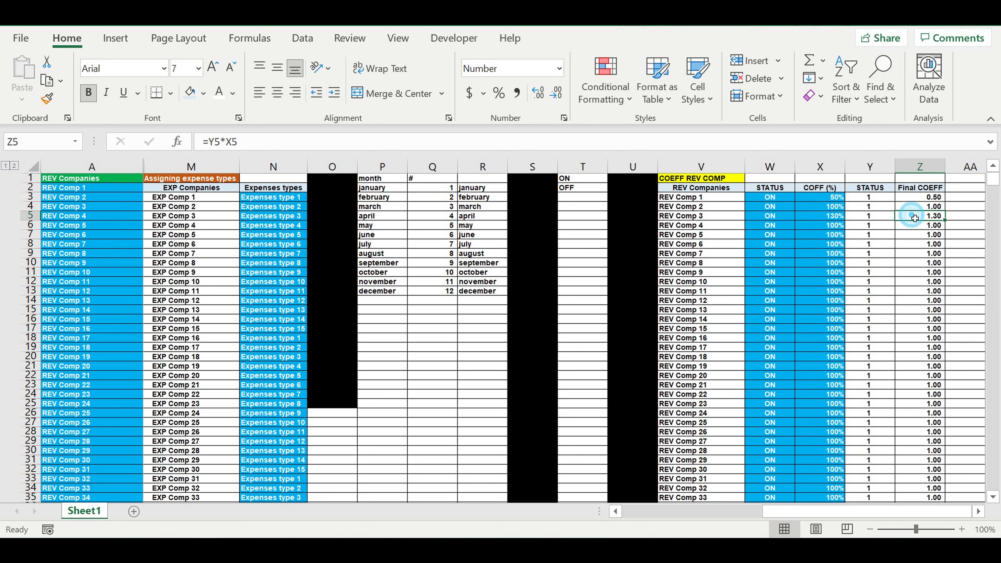
Check Transaction 1's CO COEFF in O10118 against the changed REV Comp 3 coefficient.
scroll(721, 347, "down", 12)
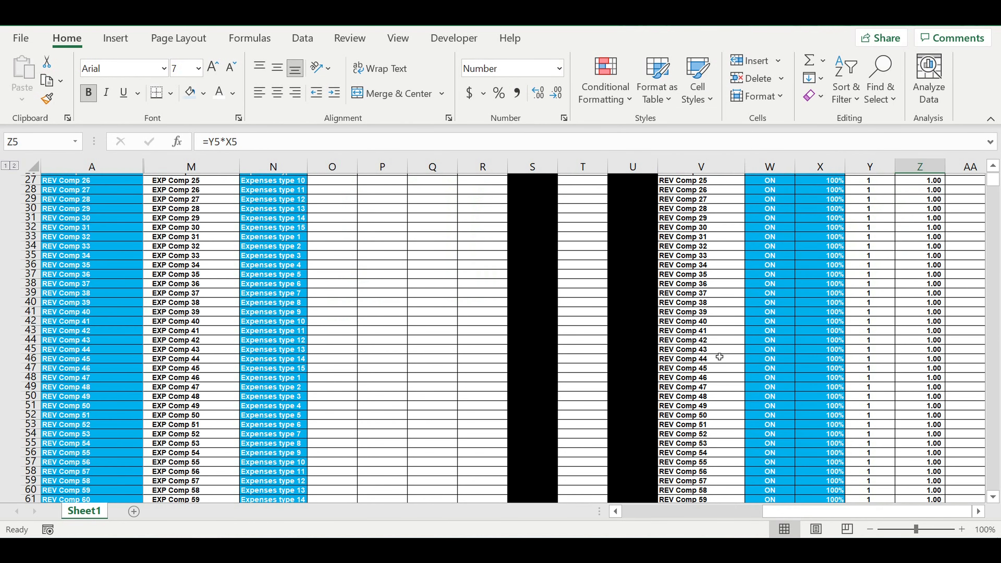
scroll(716, 356, "down", 18)
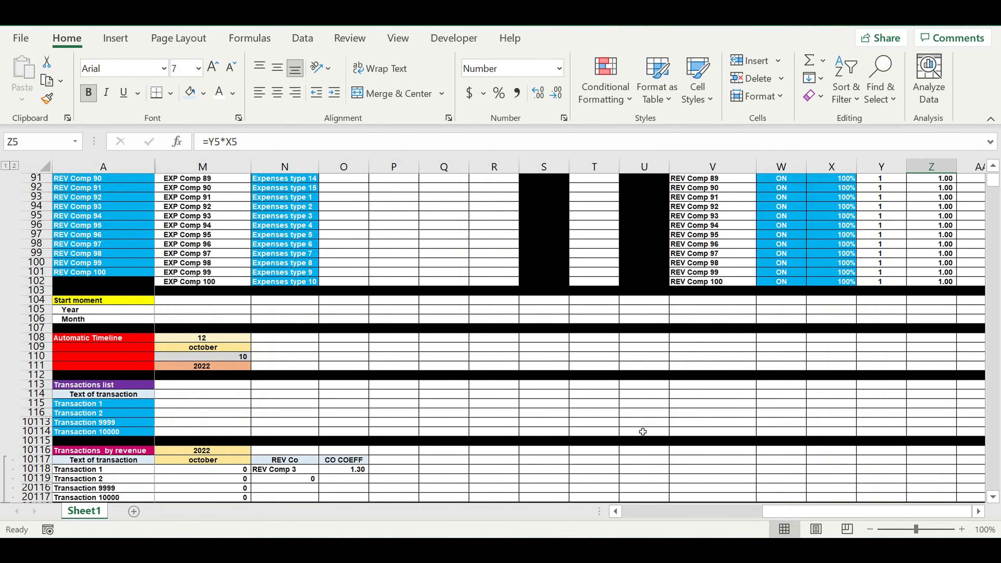
left_click_drag(797, 512, 769, 512)
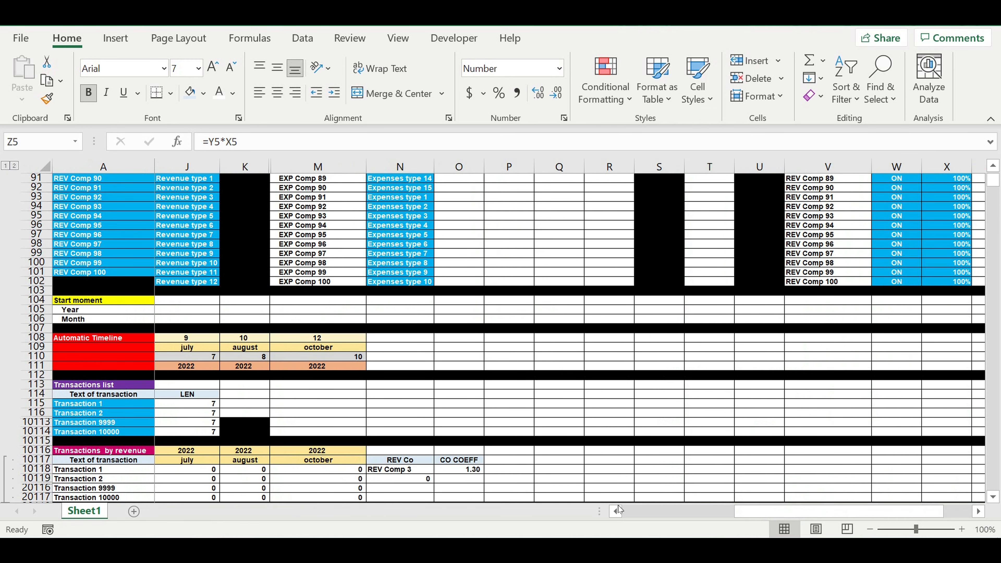
left_click(469, 471)
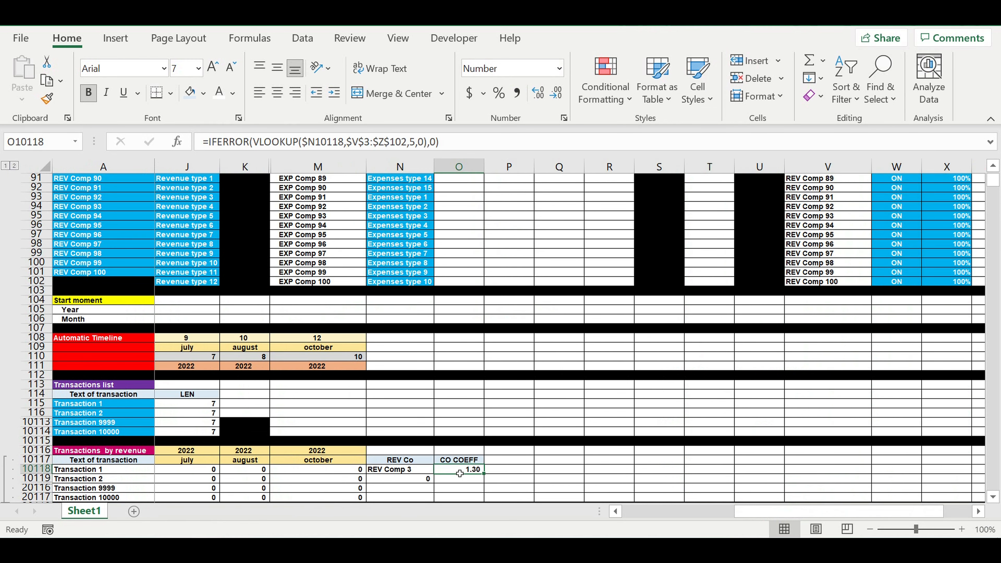
Switch REV Comp 3's status to OFF in the COEFF REV COMP table.
scroll(621, 339, "up", 17)
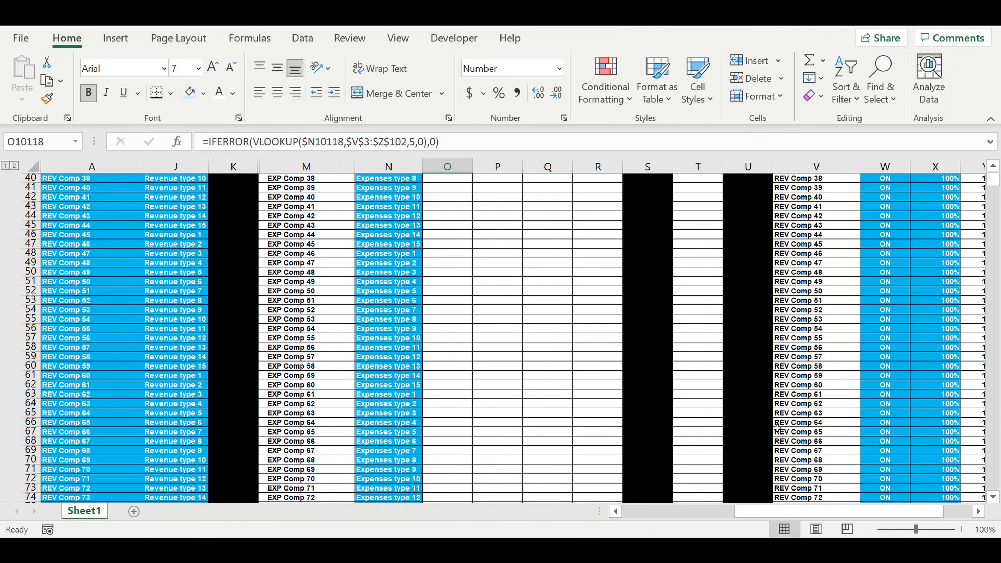
left_click(979, 512)
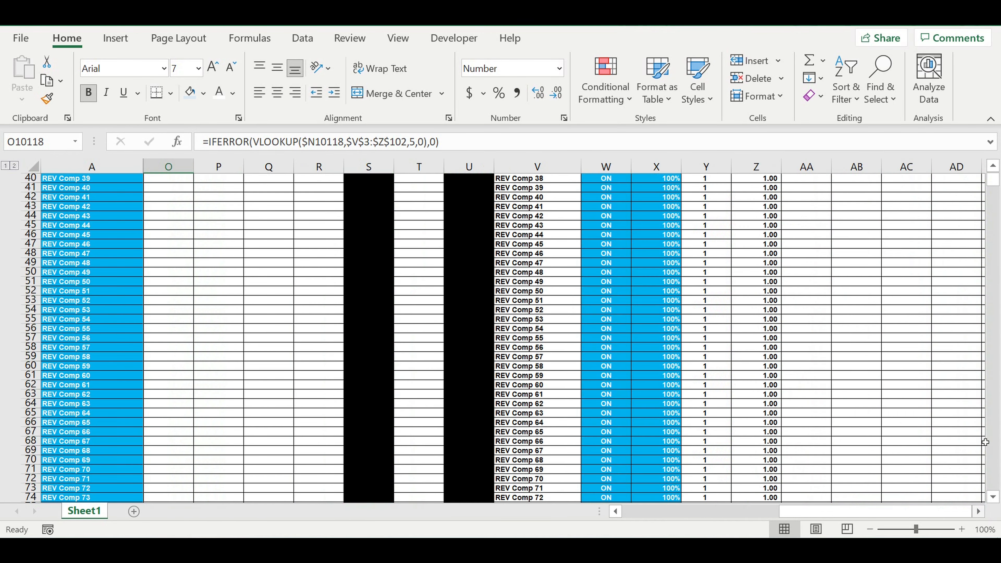
scroll(986, 181, "up", 10)
left_click_drag(993, 178, 996, 166)
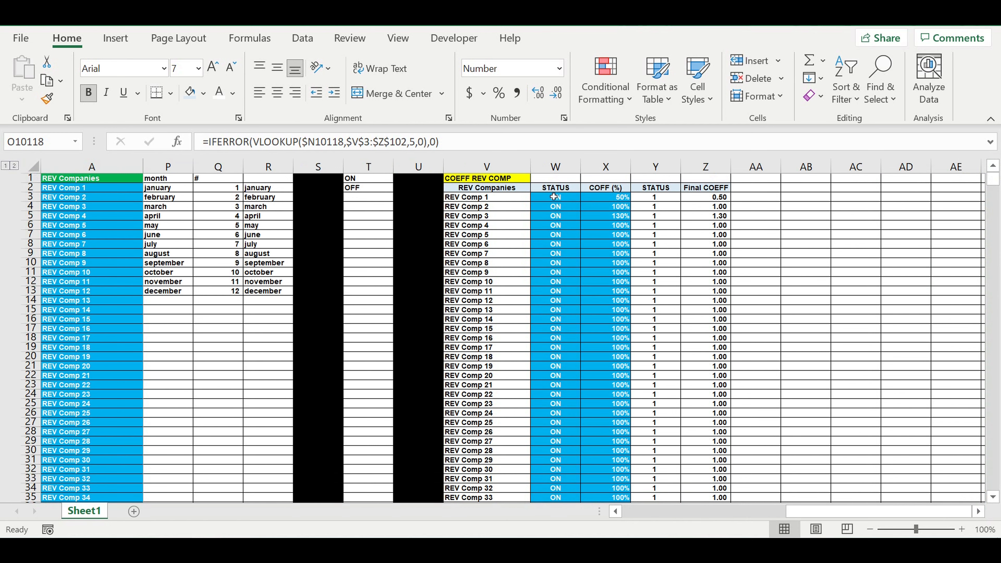
left_click(608, 217)
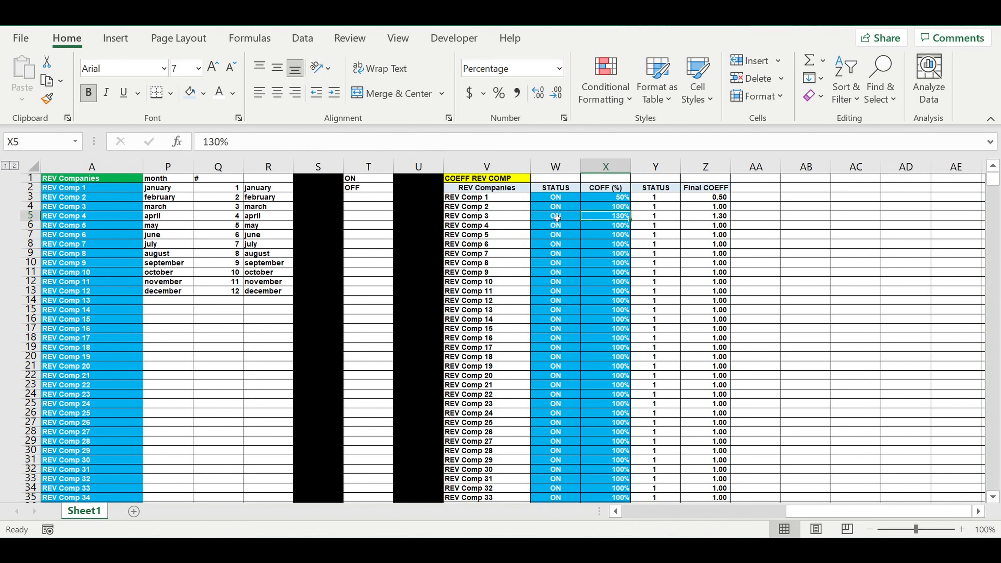
left_click(557, 218)
left_click(586, 216)
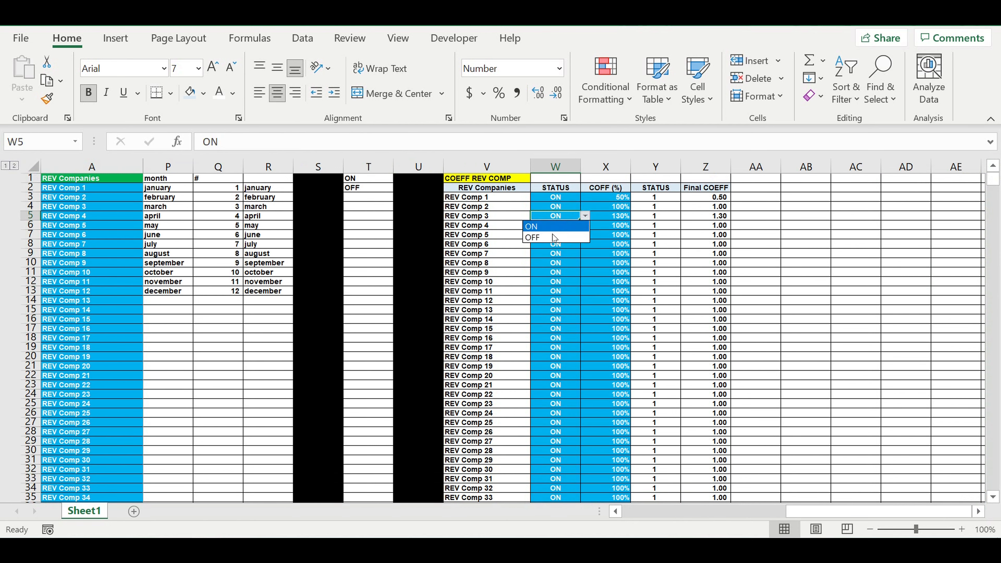
left_click(554, 237)
left_click(716, 219)
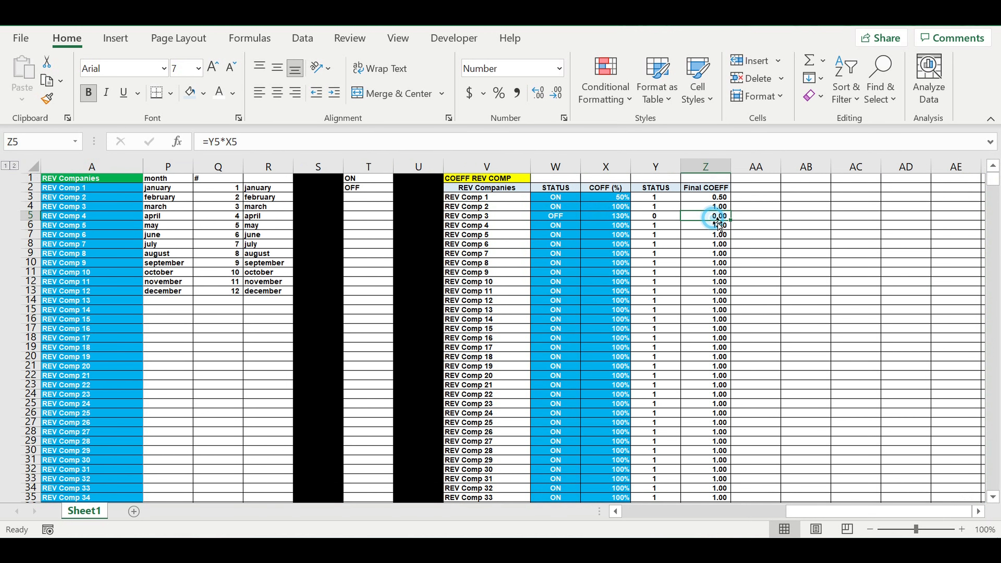
Examine Transaction 1's CO COEFF in the Transactions by revenue section for the effect of the REV Comp 3 status change.
left_click_drag(846, 513, 466, 517)
scroll(413, 443, "down", 1)
scroll(413, 443, "down", 18)
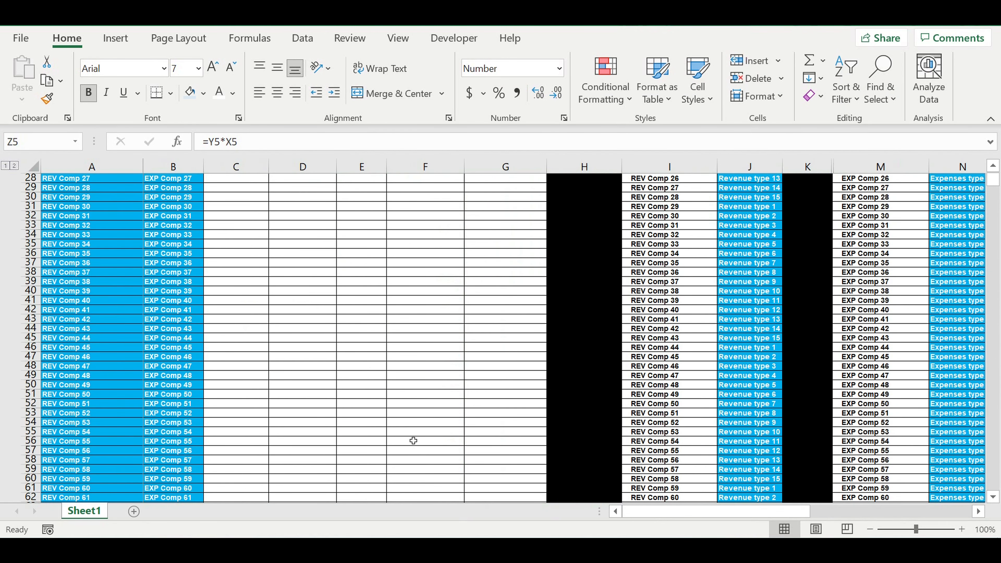
scroll(413, 440, "down", 17)
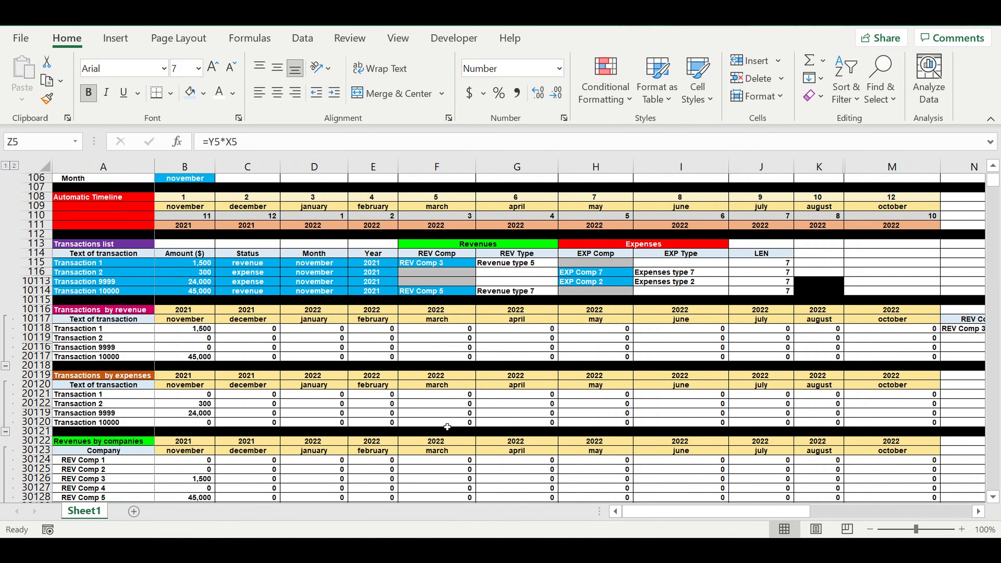
left_click(979, 511)
left_click(979, 511)
left_click(792, 338)
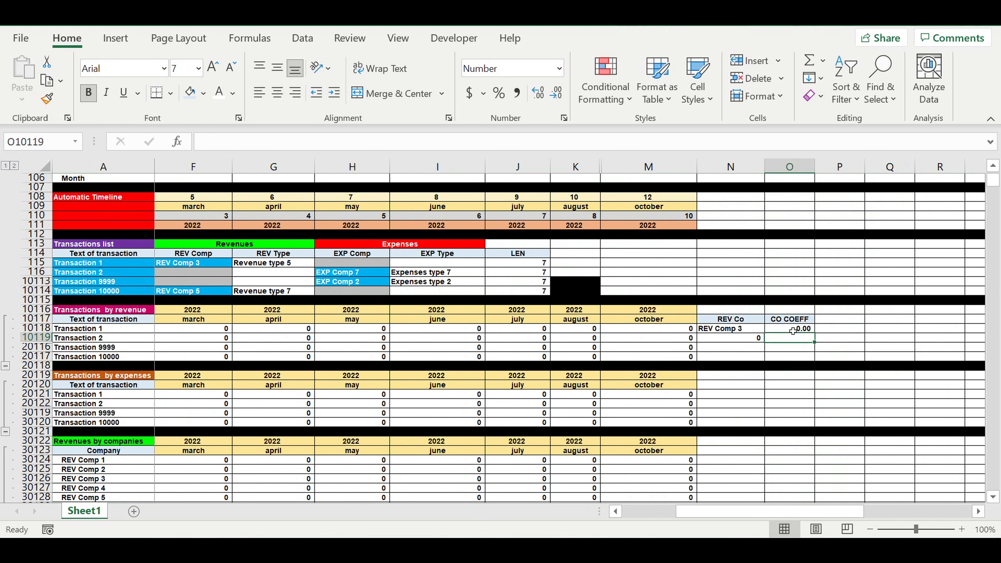
left_click(793, 331)
Multiply the IF formula for Transaction 1's november 2021 revenue in B10118 by the column-locked coefficient $O10118.
left_click_drag(717, 517, 662, 512)
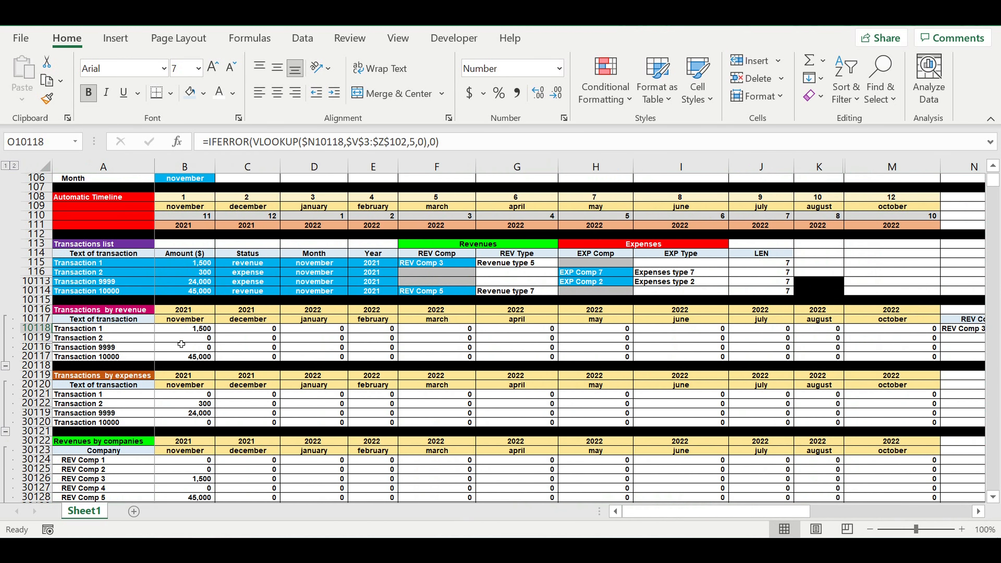
left_click(188, 331)
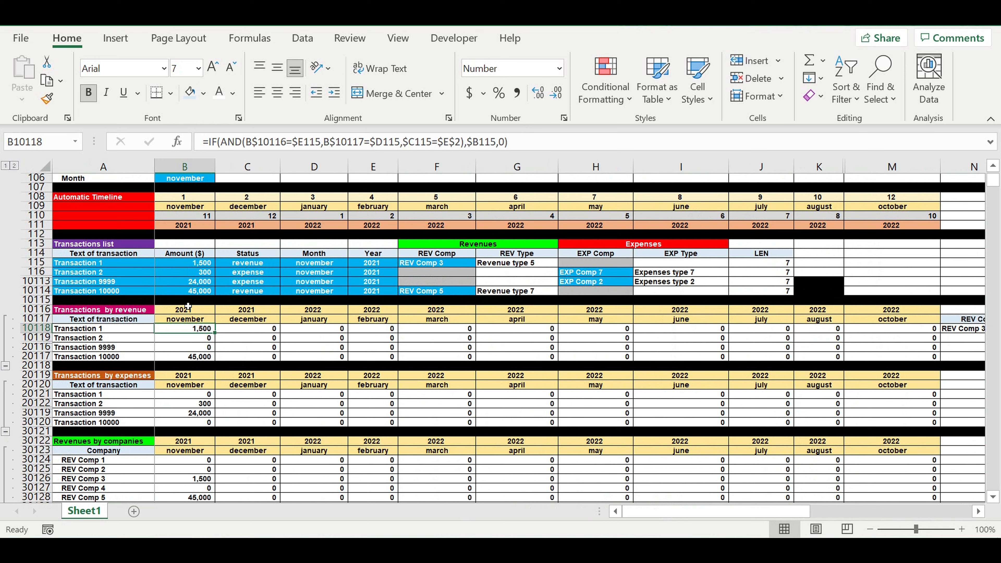
left_click(542, 145)
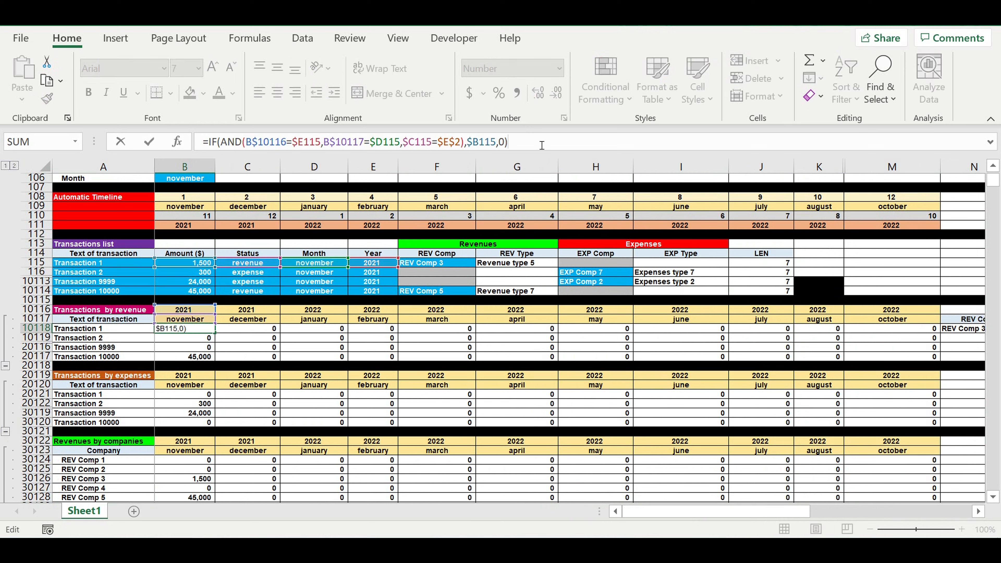
type("*")
left_click_drag(719, 513, 822, 513)
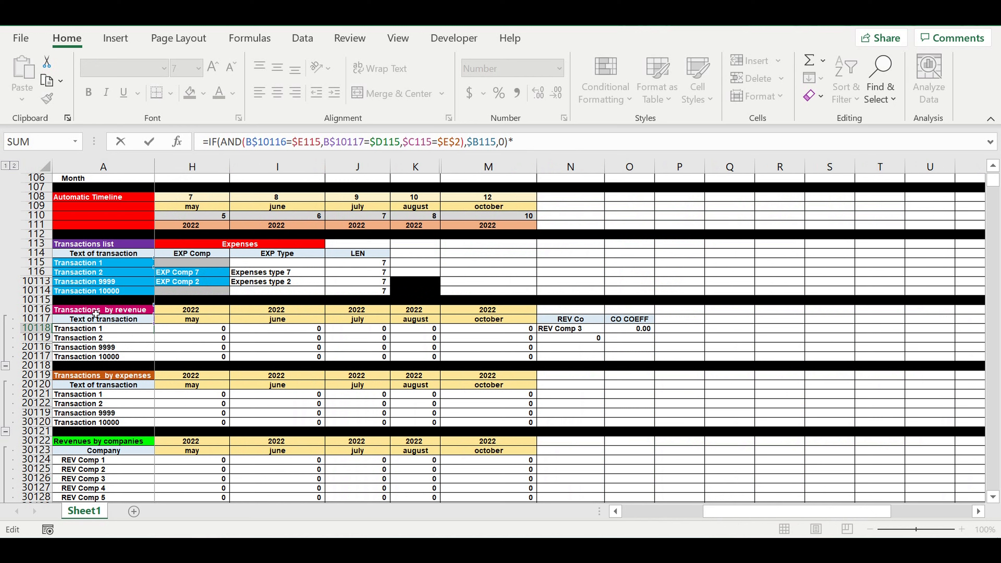
left_click(637, 331)
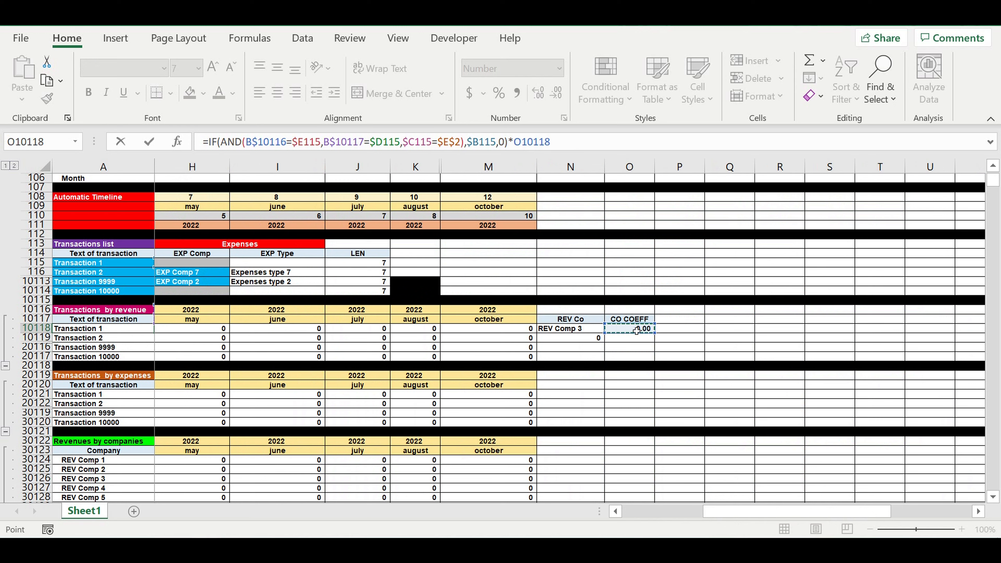
left_click(519, 143)
type("$")
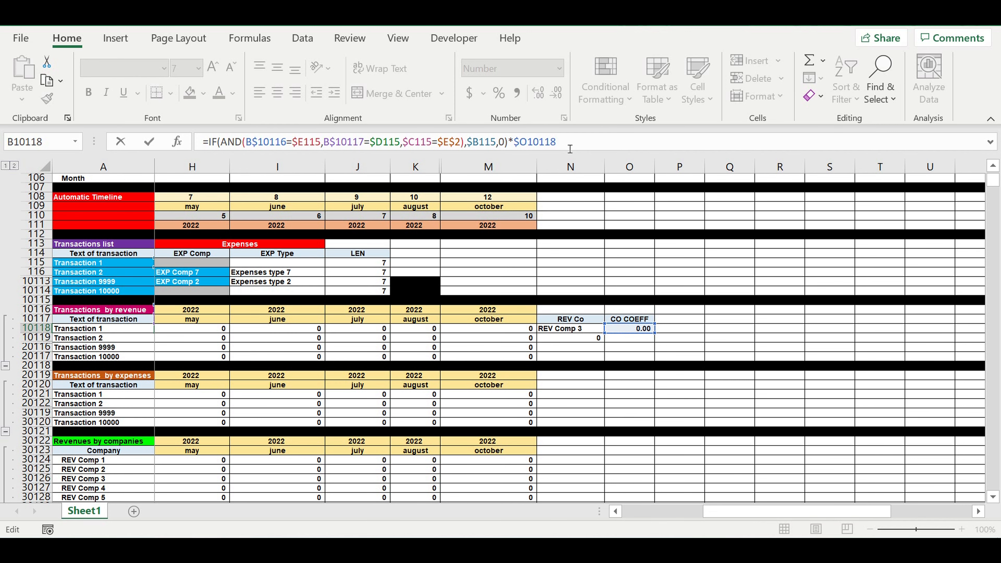
key("Return")
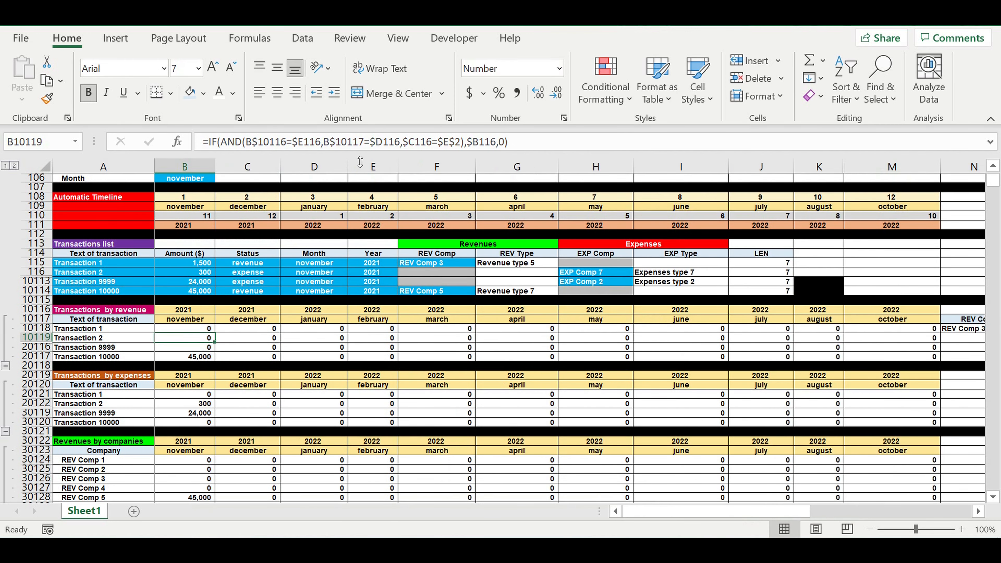
left_click(188, 329)
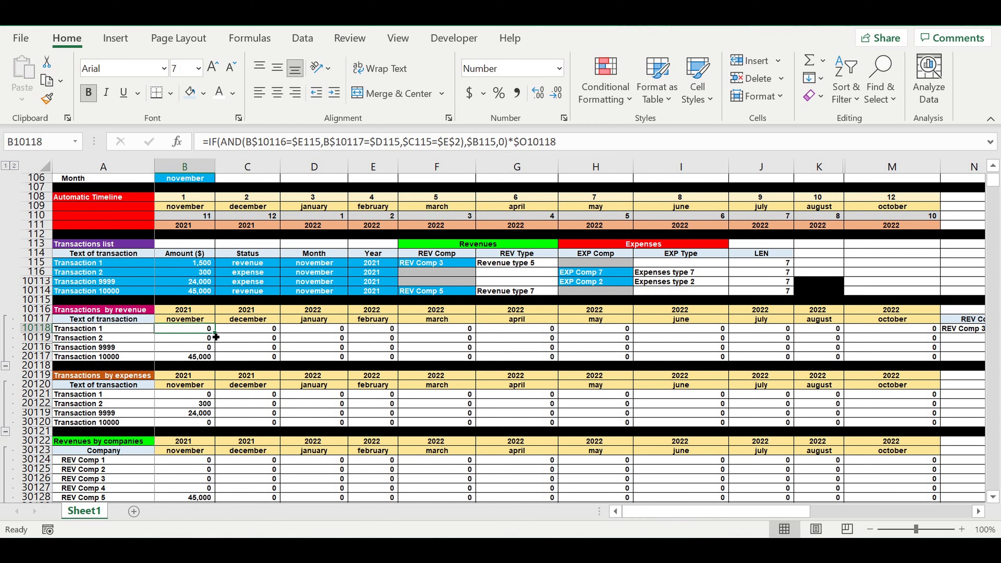
Fill the coefficient-multiplied formula from B10118 across Transaction 1's months through october 2022 in the Transactions by revenue section.
left_click_drag(220, 338, 934, 335)
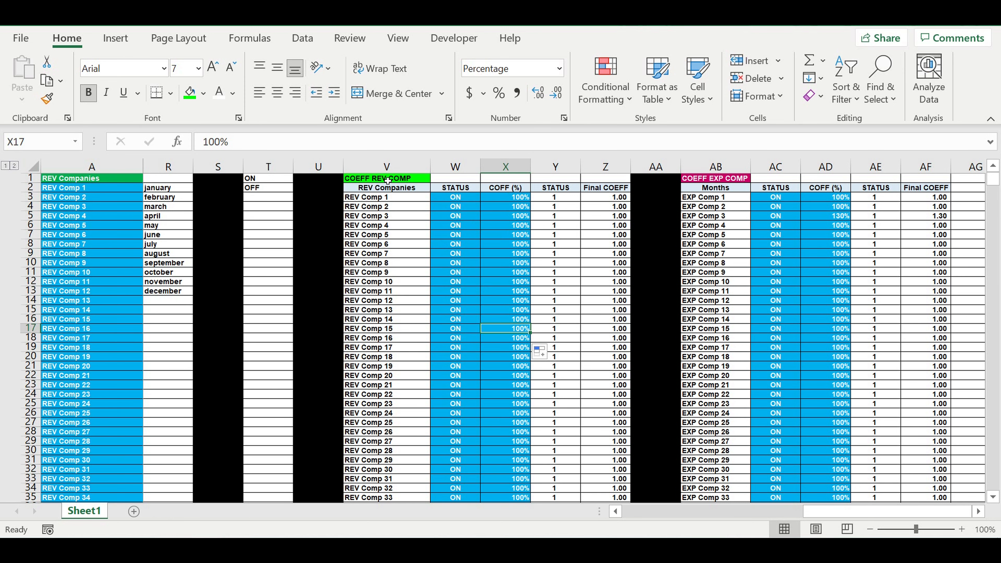
Review the statuses and coefficients in the COEFF REV COMP and COEFF EXP COMP tables.
left_click_drag(385, 177, 386, 188)
left_click_drag(461, 231, 607, 394)
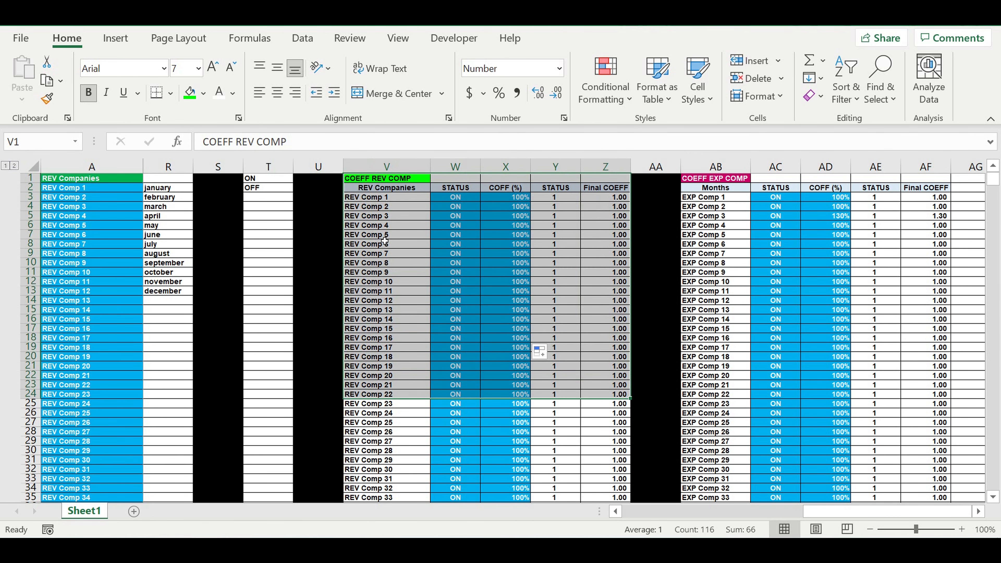
left_click_drag(377, 180, 624, 421)
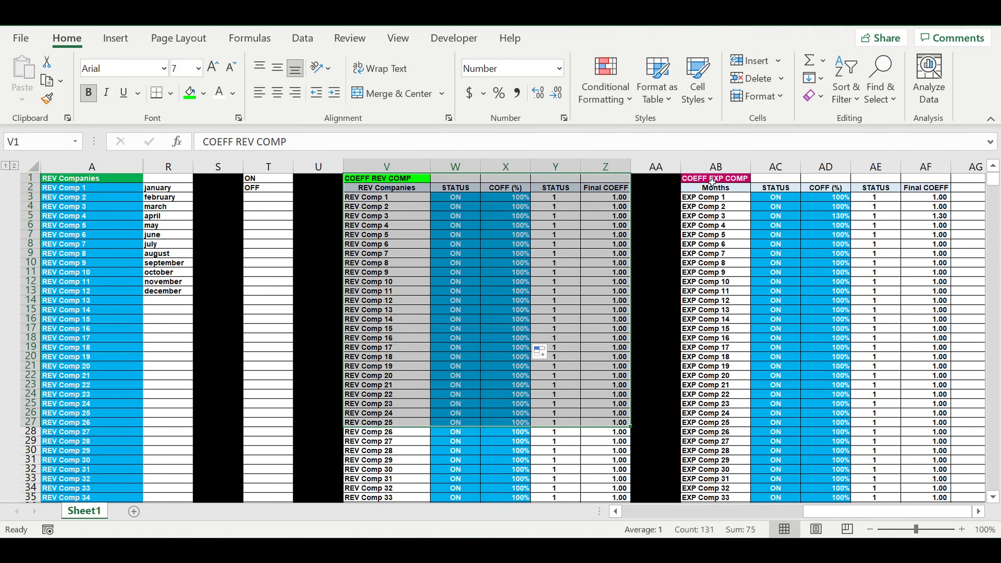
left_click_drag(711, 183, 892, 402)
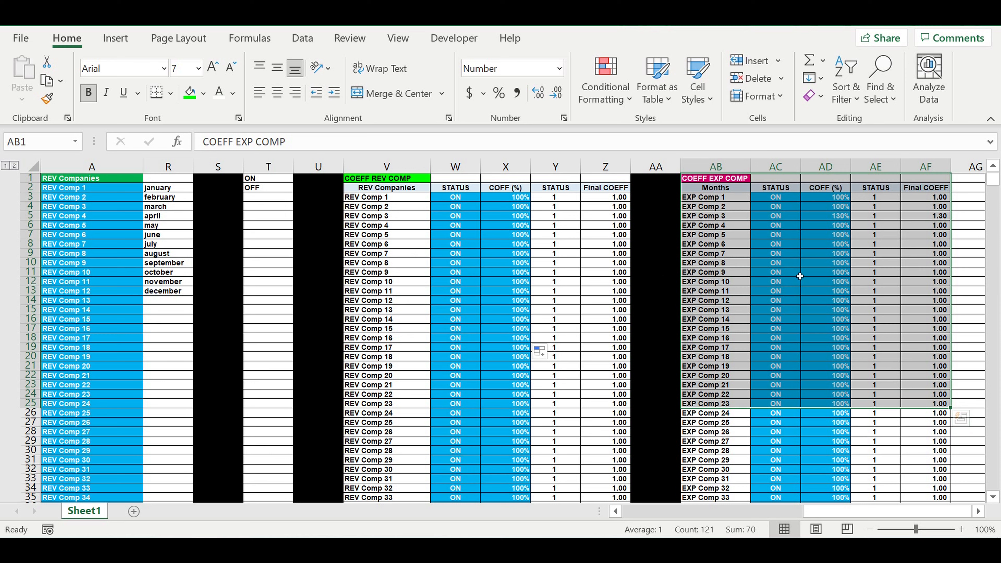
left_click(511, 256)
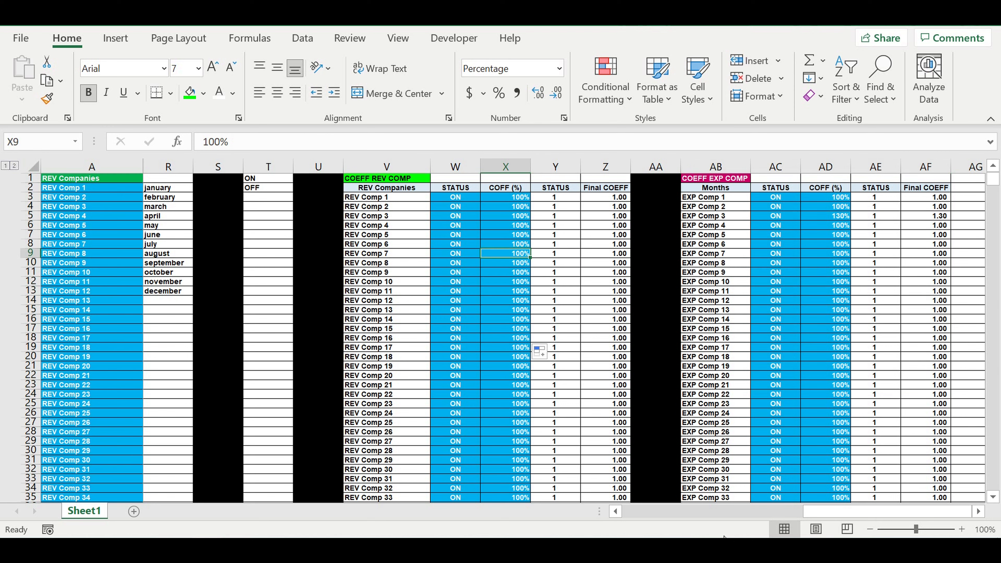
Examine the Revenues by companies section, checking the SUMIF amount for REV Comp 5 in november 2021.
left_click_drag(841, 511, 662, 512)
scroll(386, 379, "down", 4)
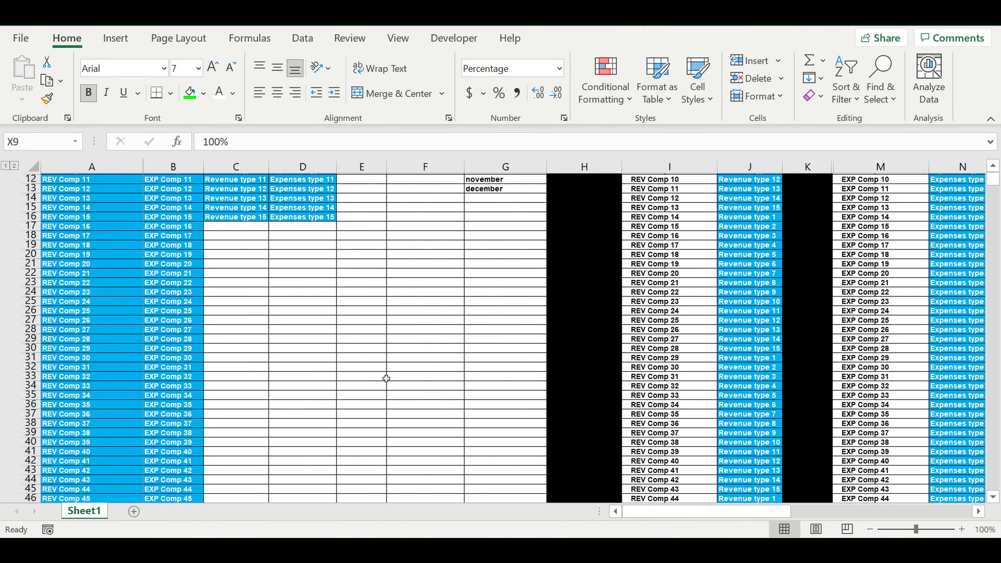
scroll(386, 380, "down", 10)
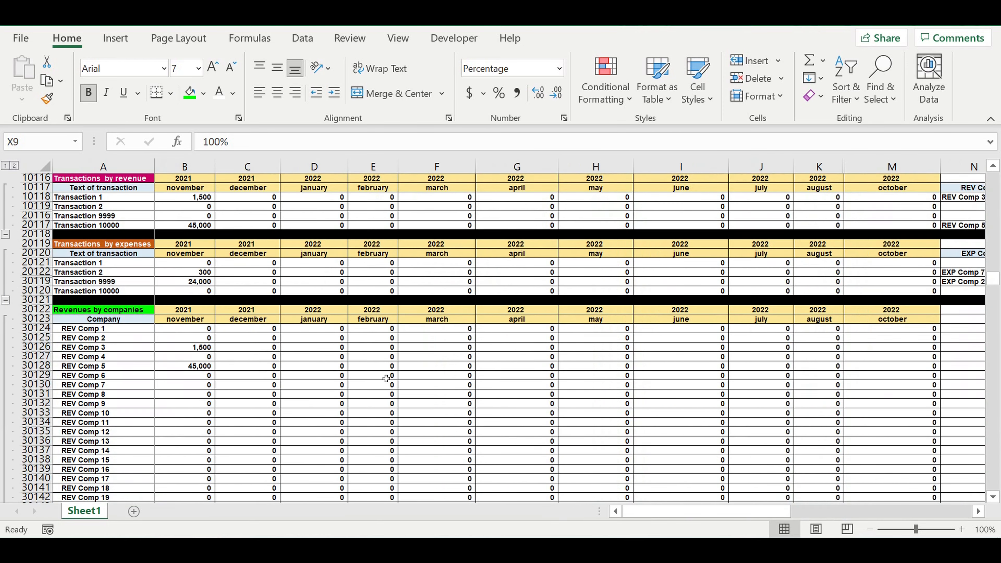
scroll(125, 304, "down", 3)
left_click(104, 244)
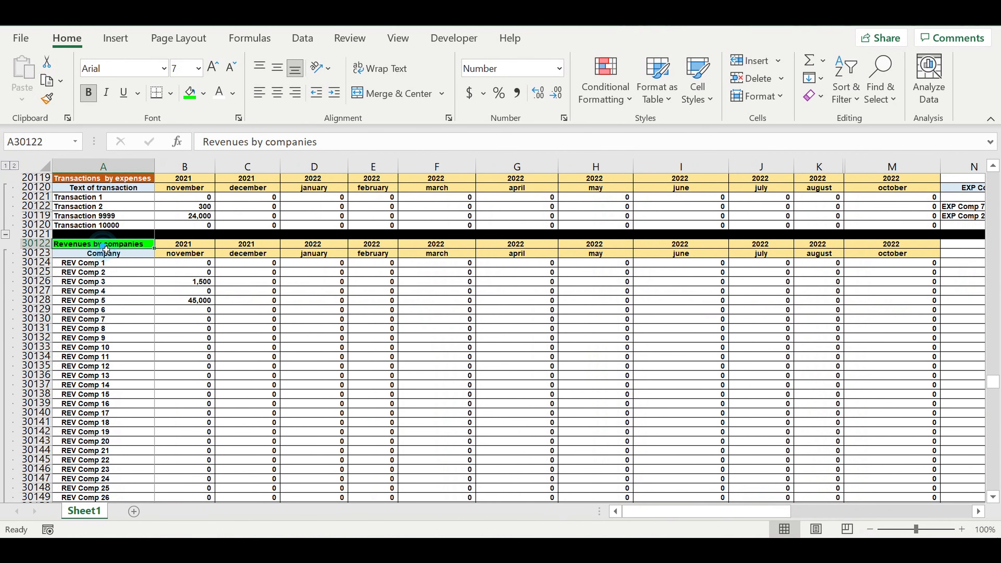
left_click_drag(104, 263, 274, 412)
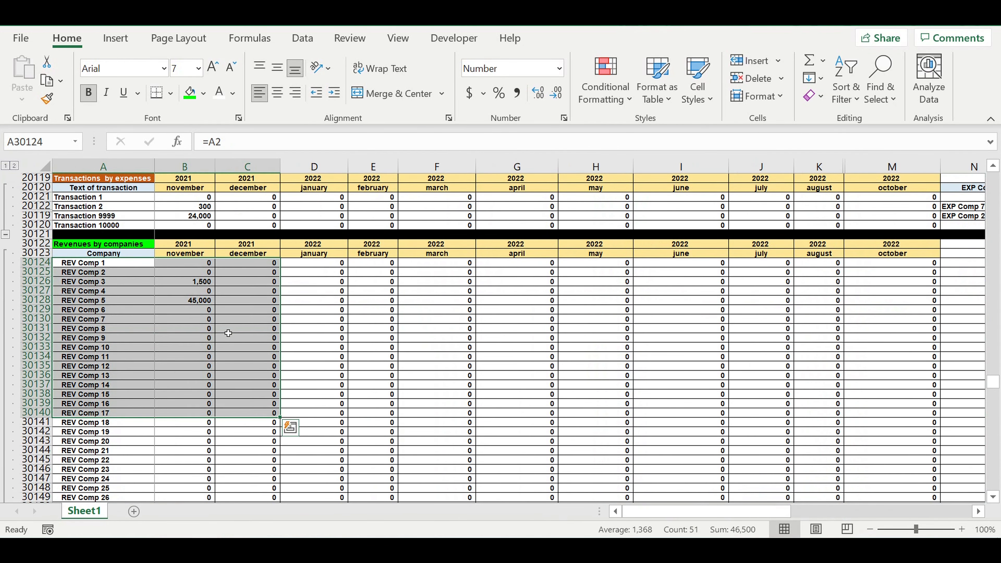
left_click(229, 319)
left_click(192, 300)
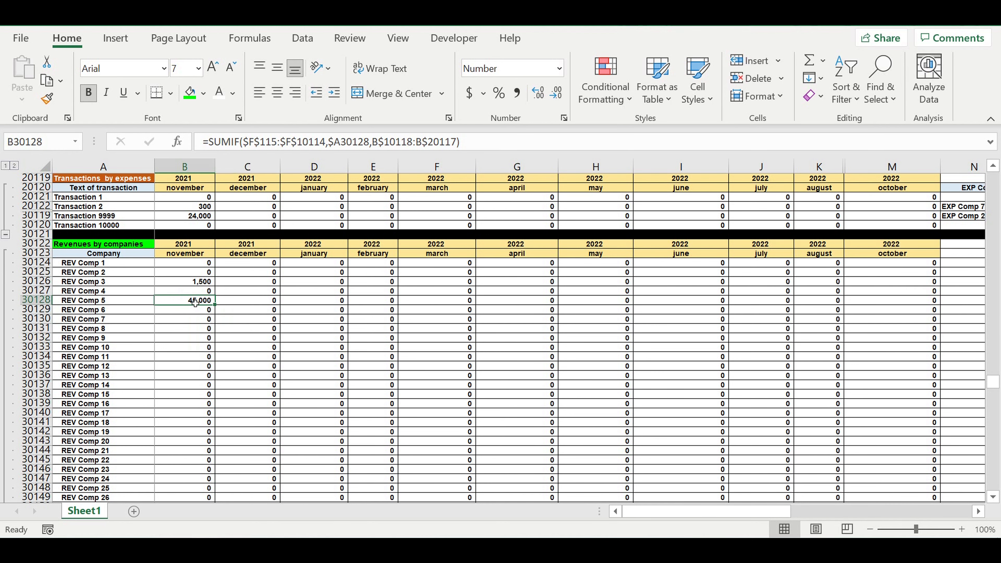
left_click(100, 305)
Set REV Comp 5's COFF (%) to 500% in the COEFF REV COMP table.
scroll(456, 317, "up", 12)
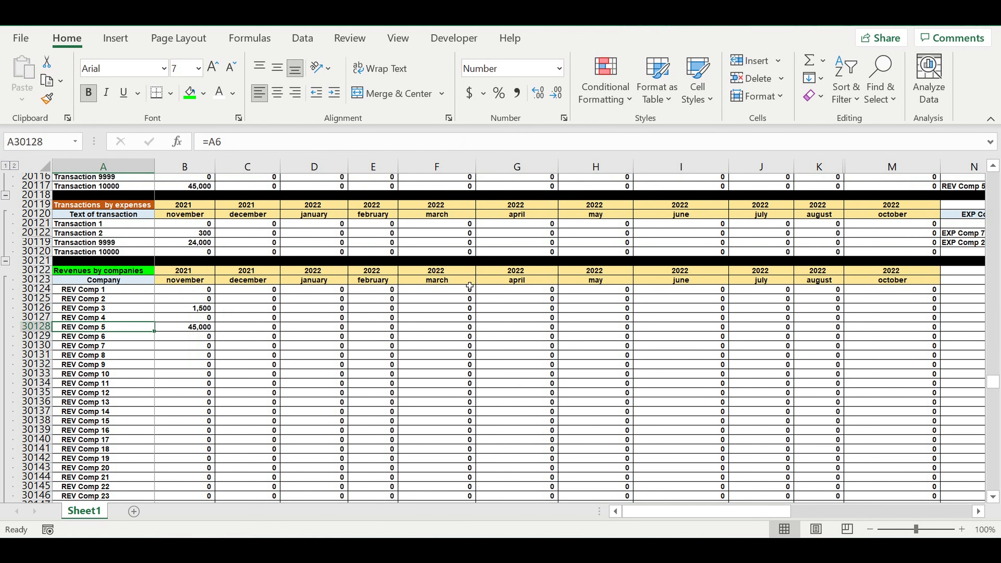
scroll(996, 327, "up", 8)
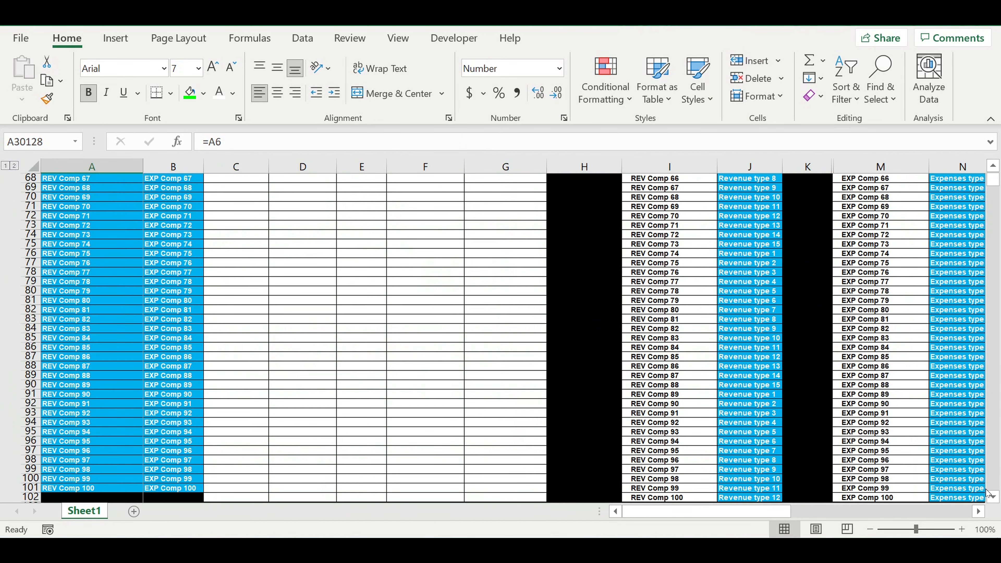
left_click(979, 512)
left_click(980, 511)
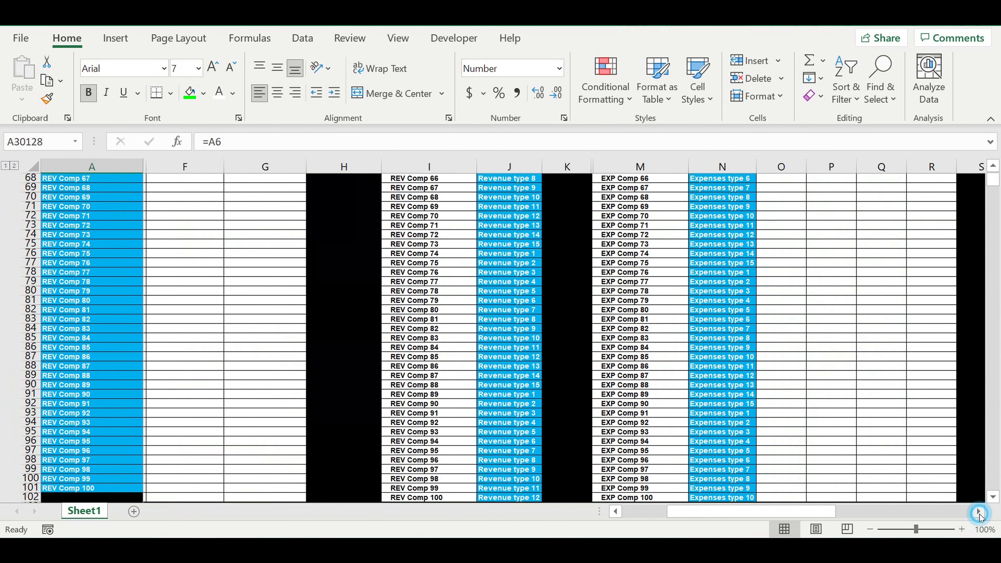
scroll(868, 379, "up", 1)
scroll(856, 351, "up", 20)
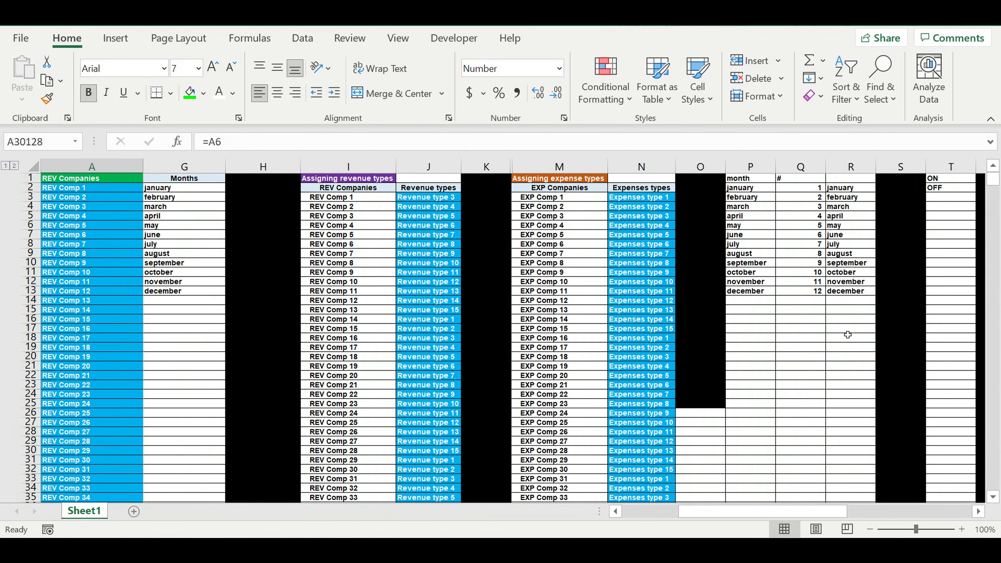
left_click(980, 512)
left_click(979, 512)
left_click(979, 512)
left_click(980, 512)
left_click(979, 511)
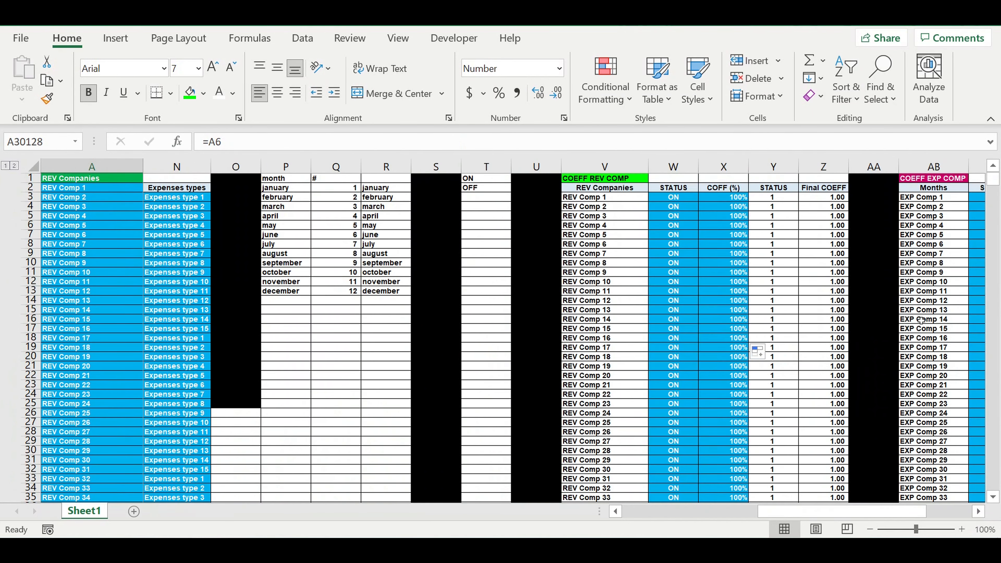
left_click(593, 235)
left_click(745, 236)
type("5")
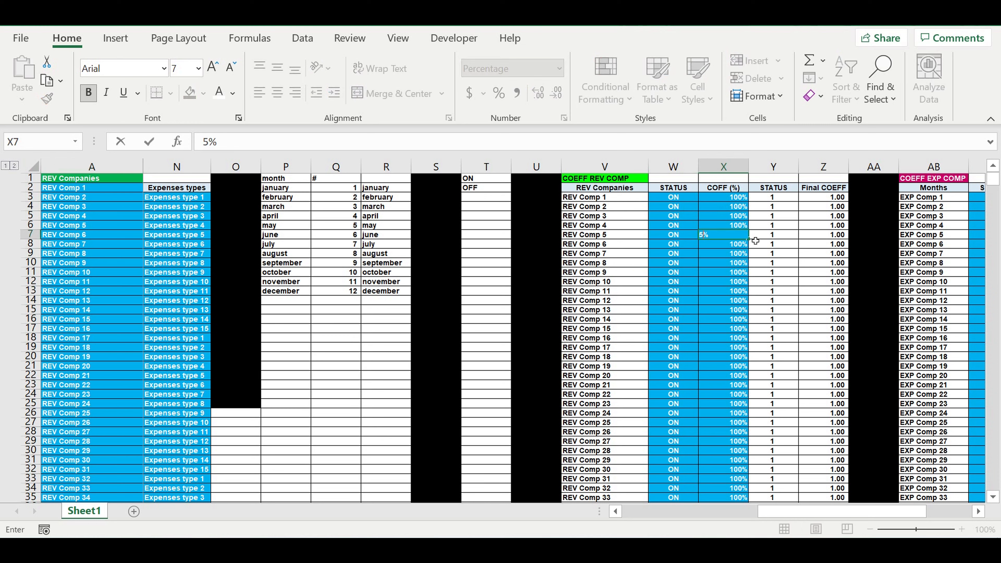
type("00")
key("Return")
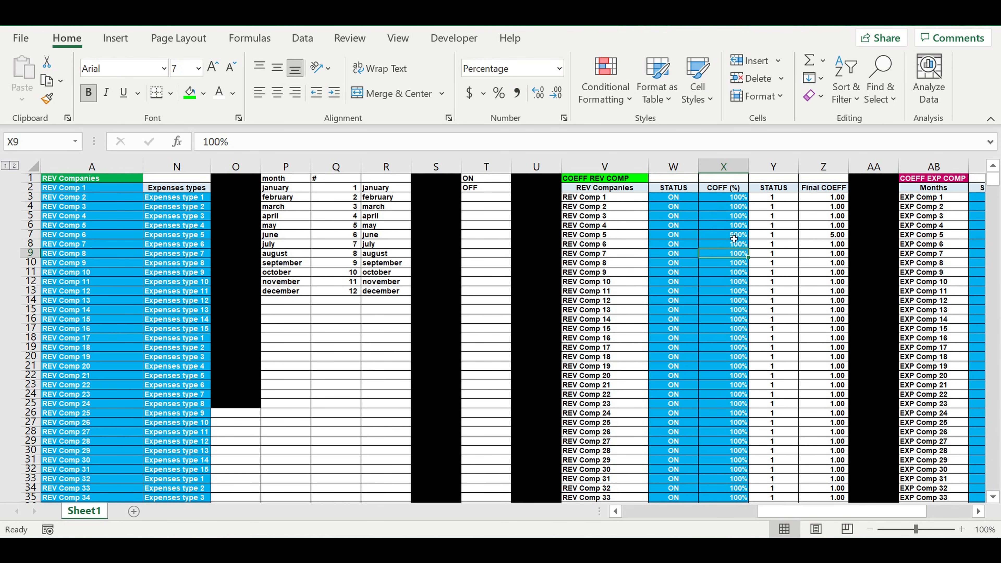
left_click(731, 236)
Check REV Comp 5's november 2021 amount in Revenues by companies against the changed coefficient.
left_click_drag(787, 513, 552, 511)
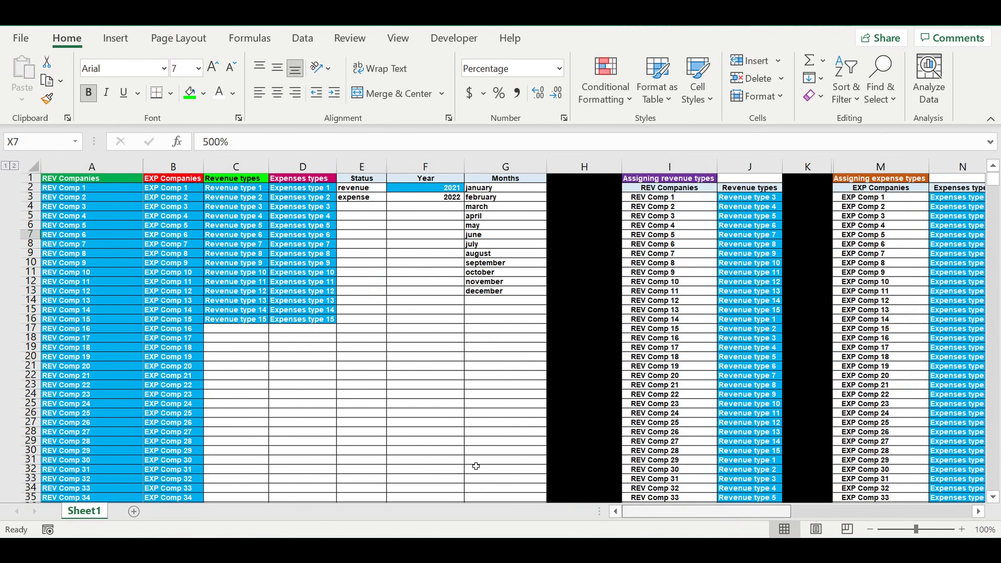
scroll(355, 357, "down", 14)
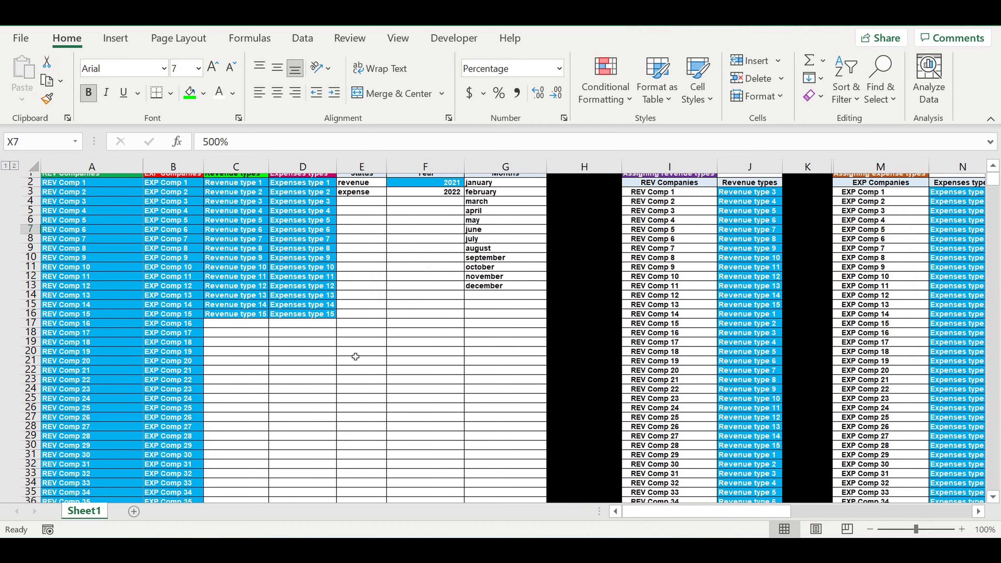
scroll(355, 356, "down", 16)
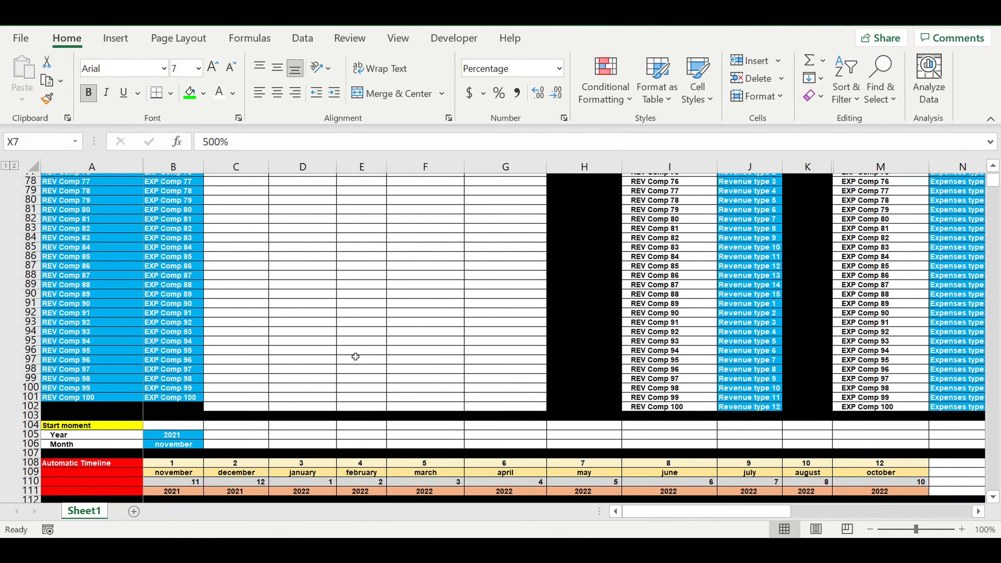
scroll(375, 351, "down", 10)
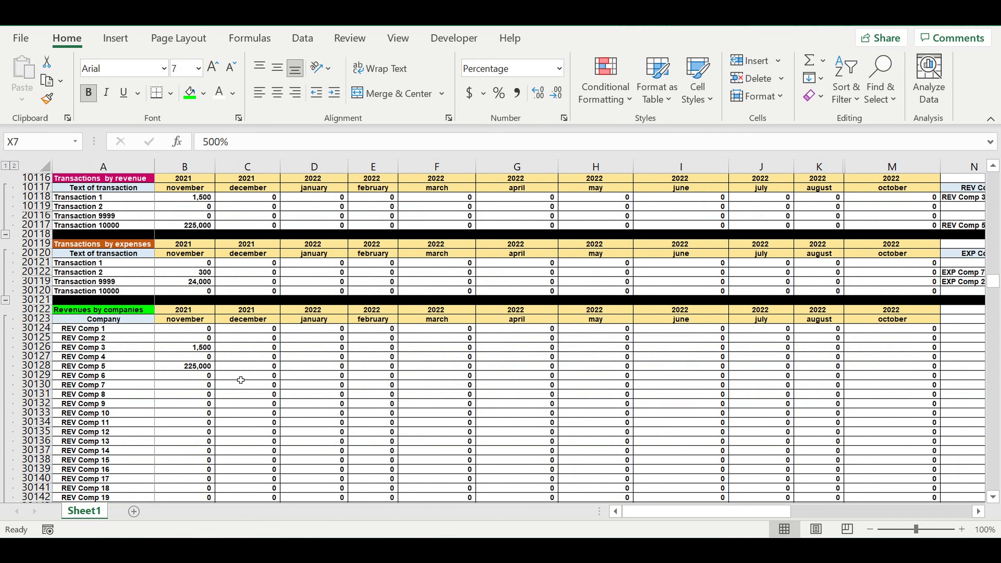
left_click(172, 370)
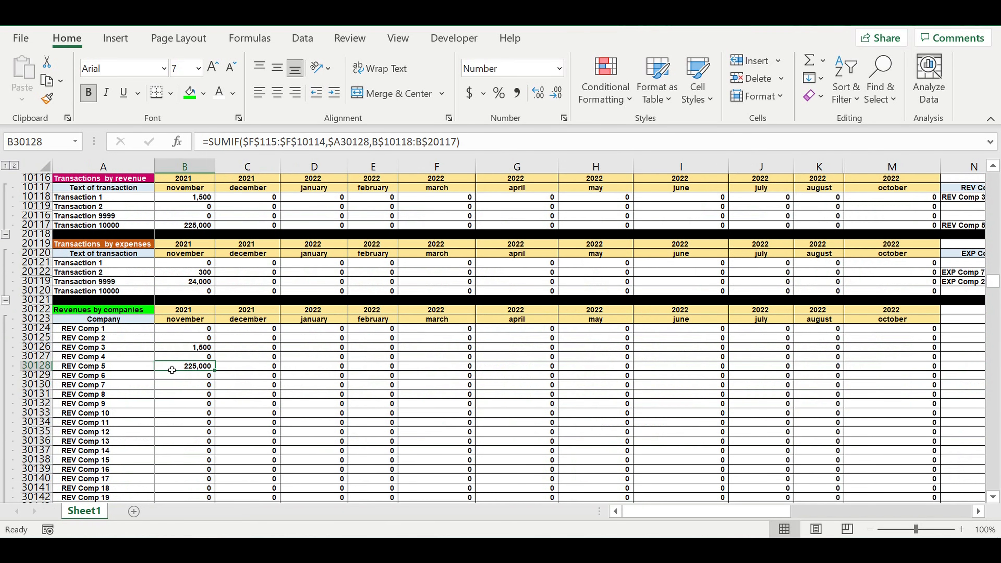
Review the Transactions list entries, and switch REV Comp 5's status to OFF in the COEFF REV COMP table.
scroll(170, 351, "up", 11)
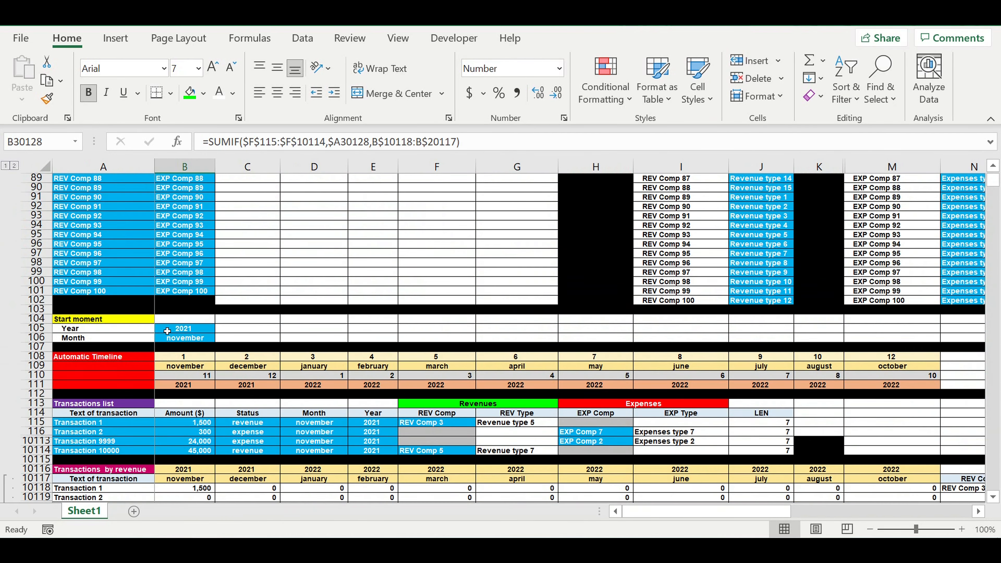
left_click_drag(141, 423, 457, 441)
scroll(990, 184, "up", 5)
left_click_drag(991, 184, 992, 176)
left_click(980, 510)
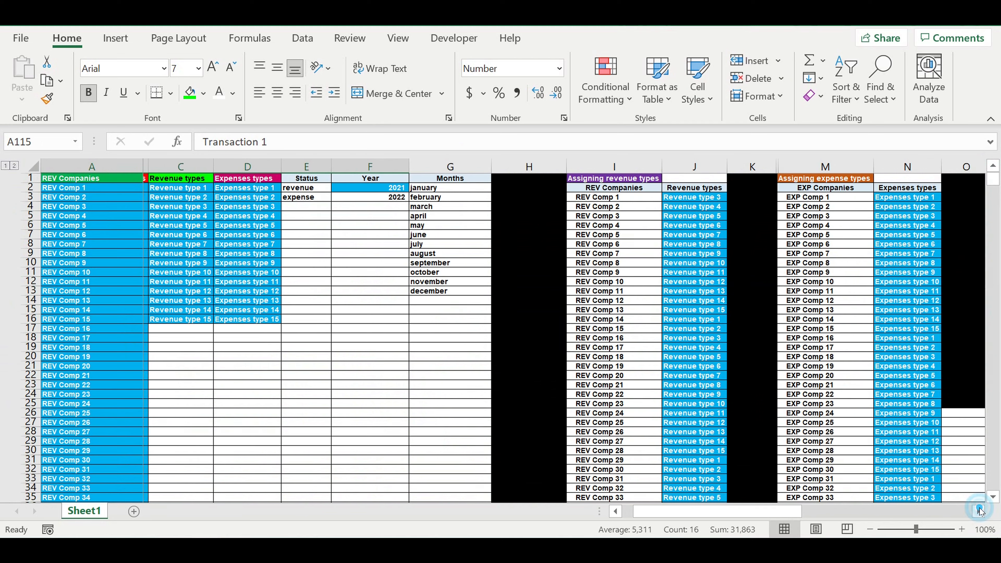
left_click(980, 511)
left_click(981, 511)
left_click(980, 510)
left_click(980, 511)
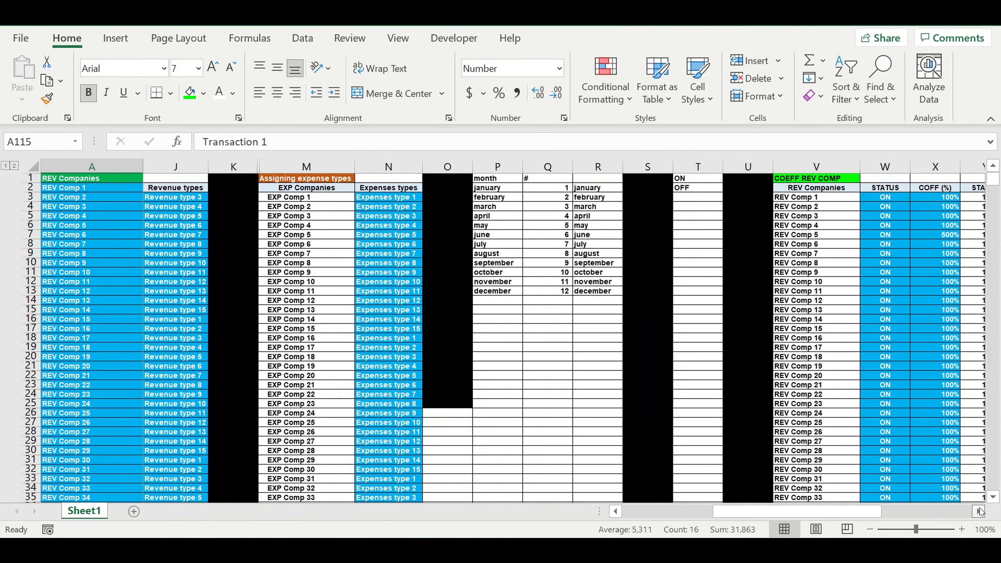
left_click(981, 511)
left_click(980, 511)
left_click(981, 511)
left_click(980, 511)
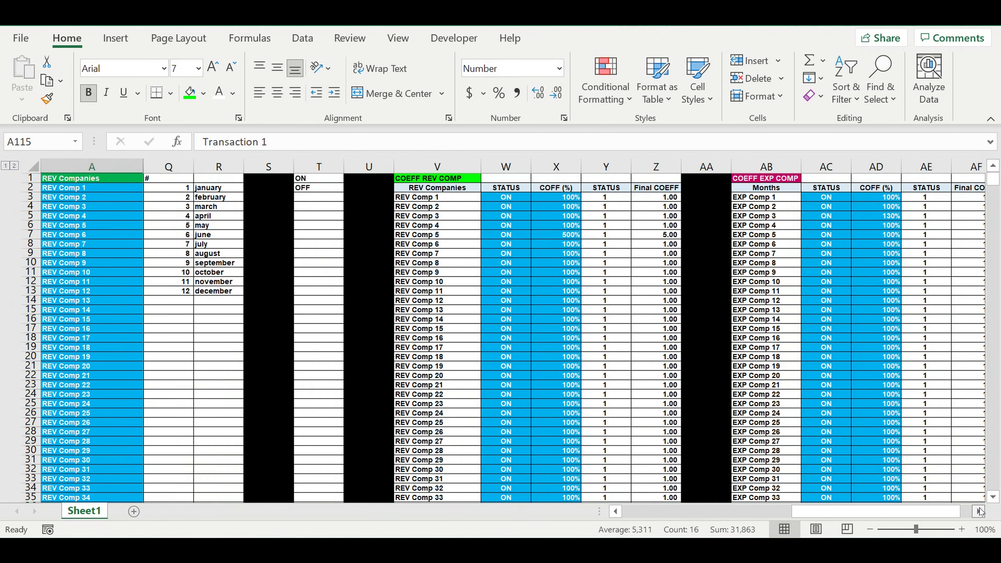
left_click(981, 511)
left_click(980, 510)
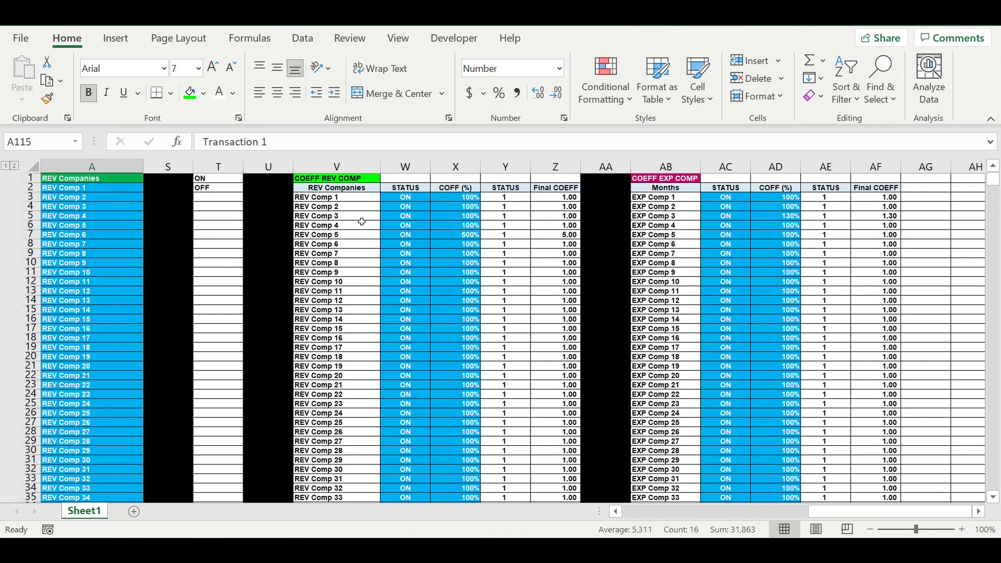
left_click(406, 234)
left_click(436, 235)
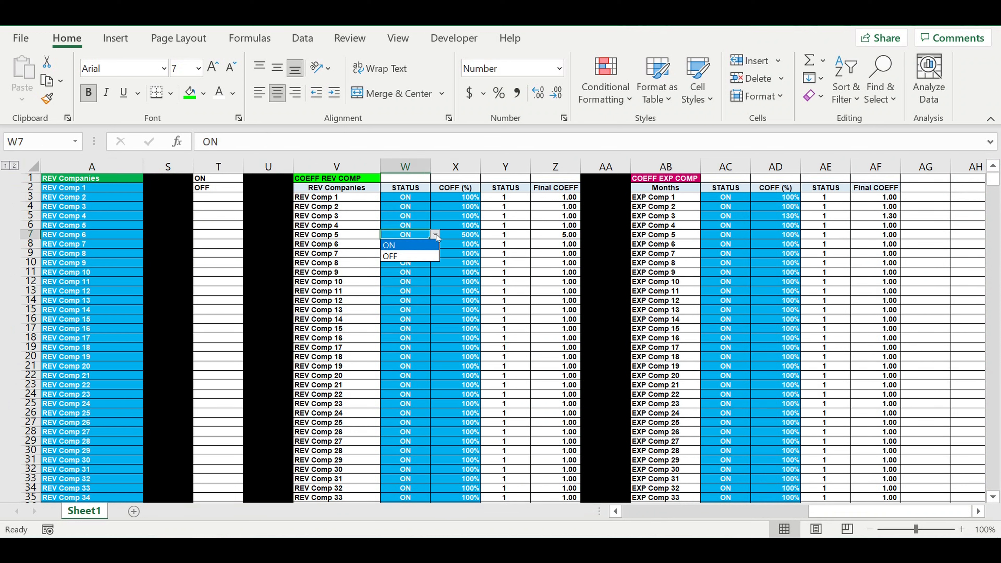
left_click(436, 256)
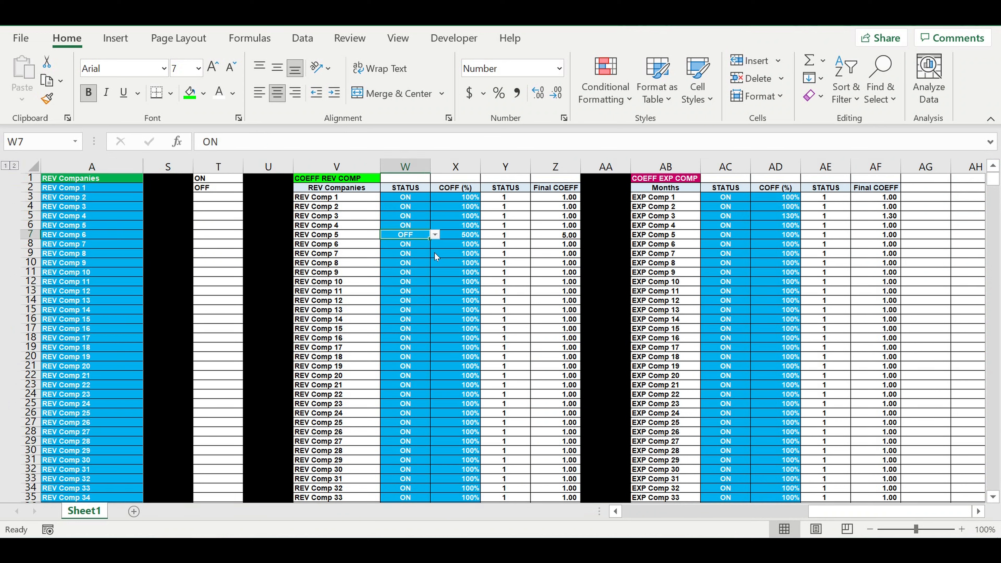
left_click(437, 263)
Check the november 2021 amounts in Revenues by companies, especially REV Comp 5, for the effect of the OFF status.
left_click_drag(847, 511, 537, 515)
scroll(292, 421, "down", 1)
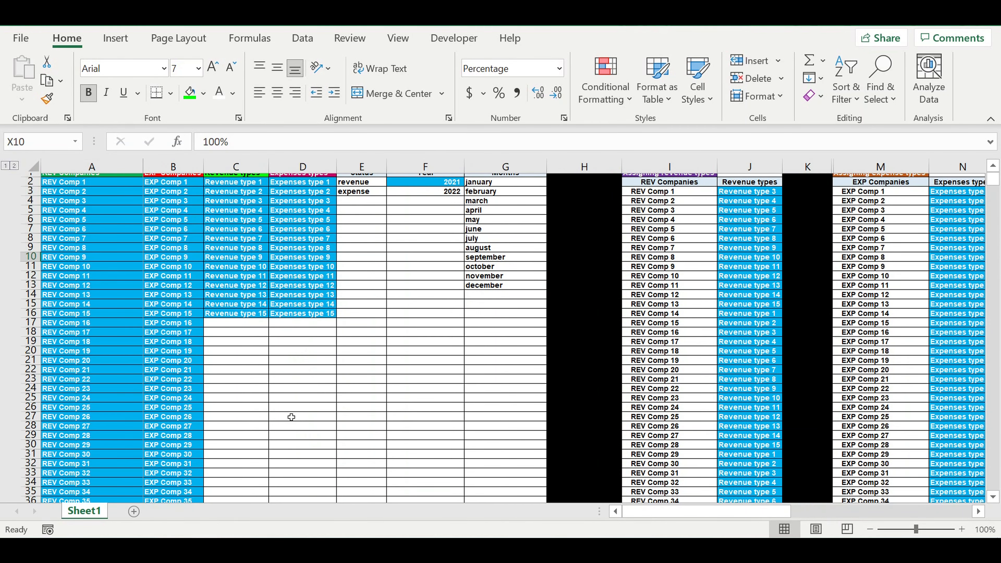
scroll(292, 417, "down", 8)
scroll(291, 417, "down", 15)
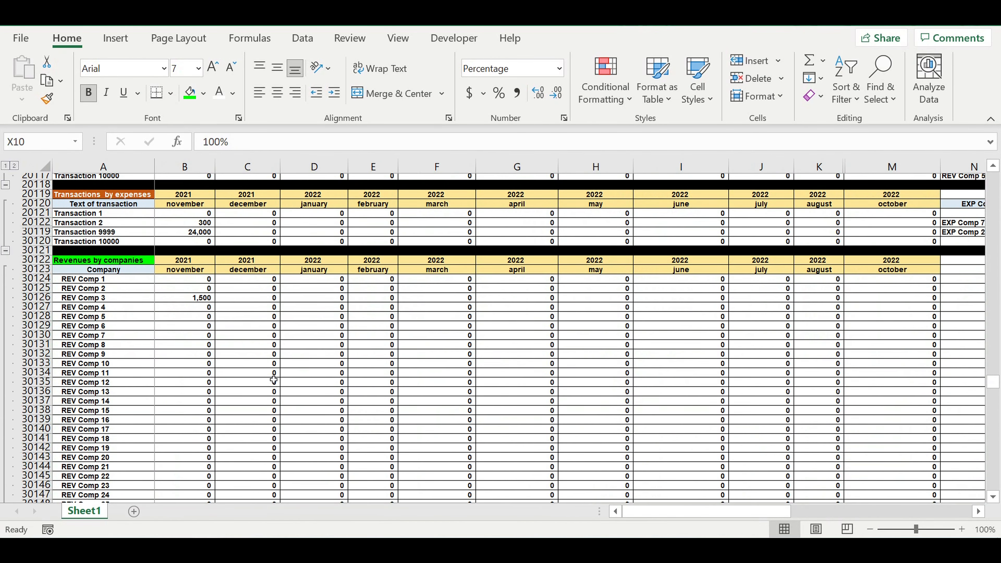
scroll(273, 380, "down", 2)
left_click(78, 217)
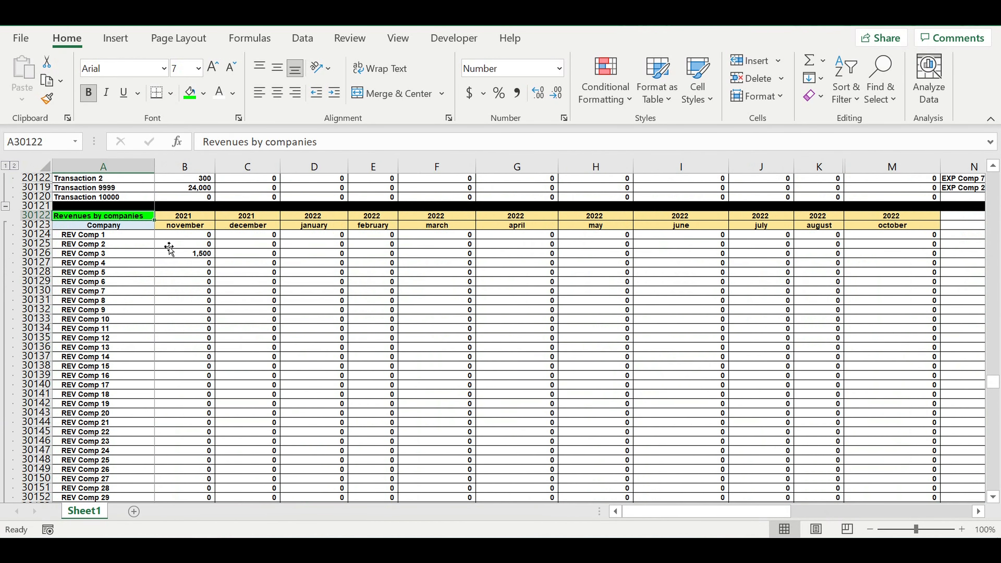
left_click_drag(186, 234, 185, 319)
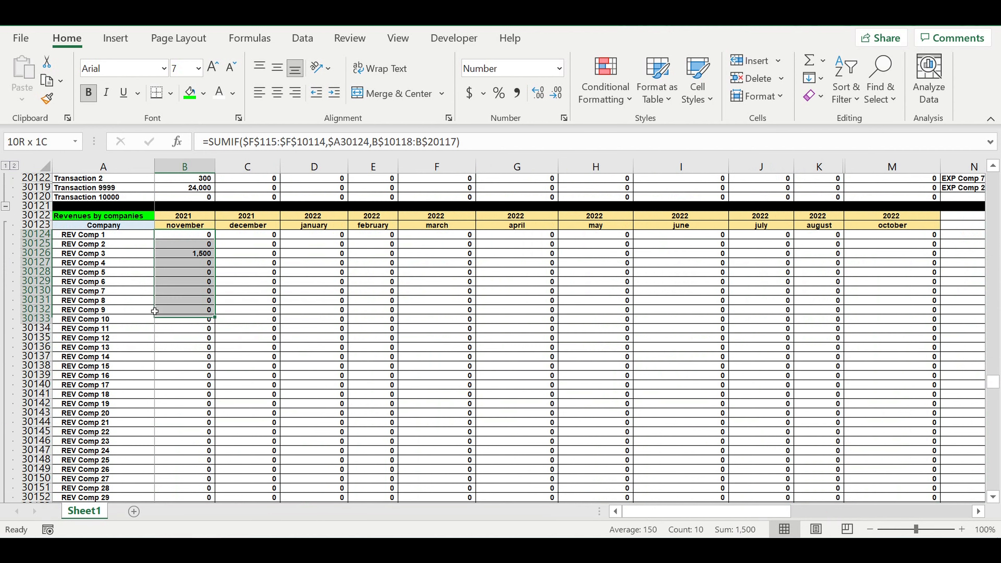
left_click(98, 272)
left_click(183, 275)
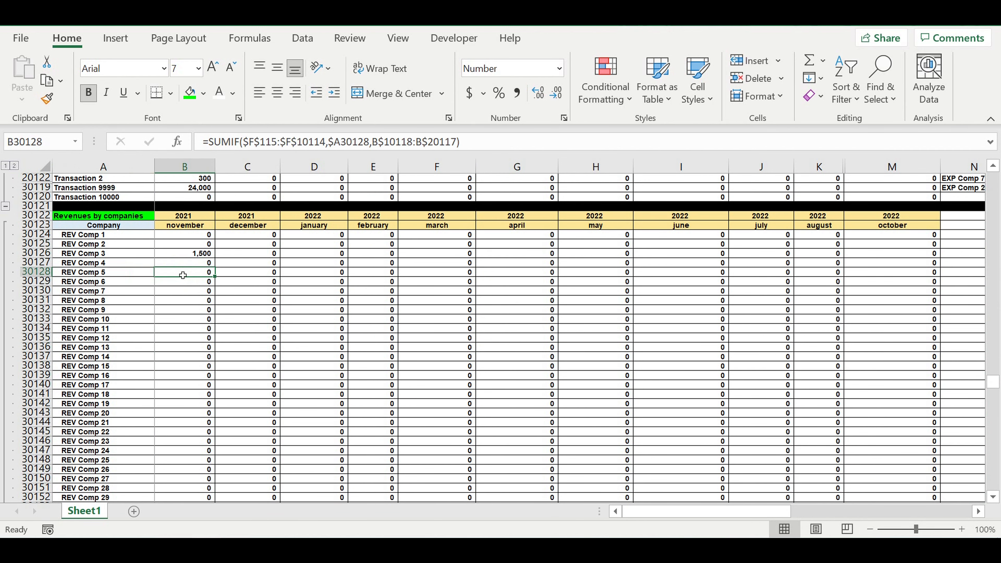
Return to the COEFF REV COMP table and examine its STATUS, COFF (%) and Final COEFF columns, selecting REV Comp 14's COFF (%) cell.
scroll(566, 308, "up", 12)
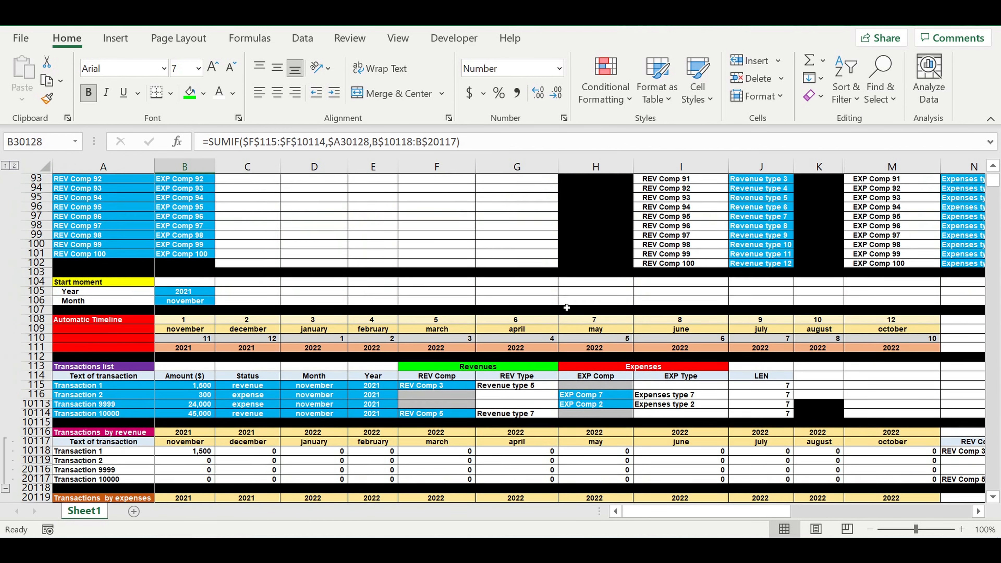
scroll(567, 308, "up", 9)
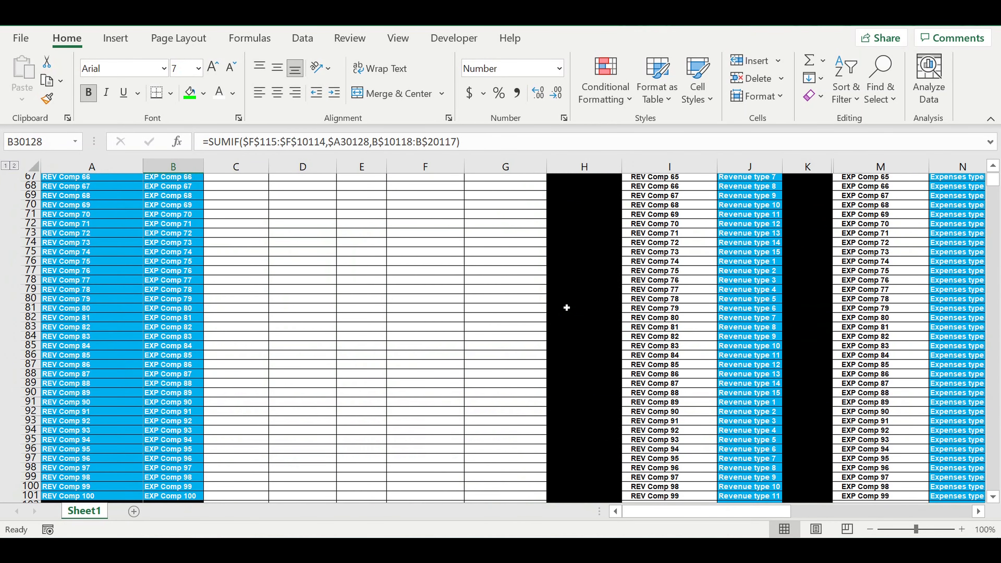
scroll(566, 307, "up", 15)
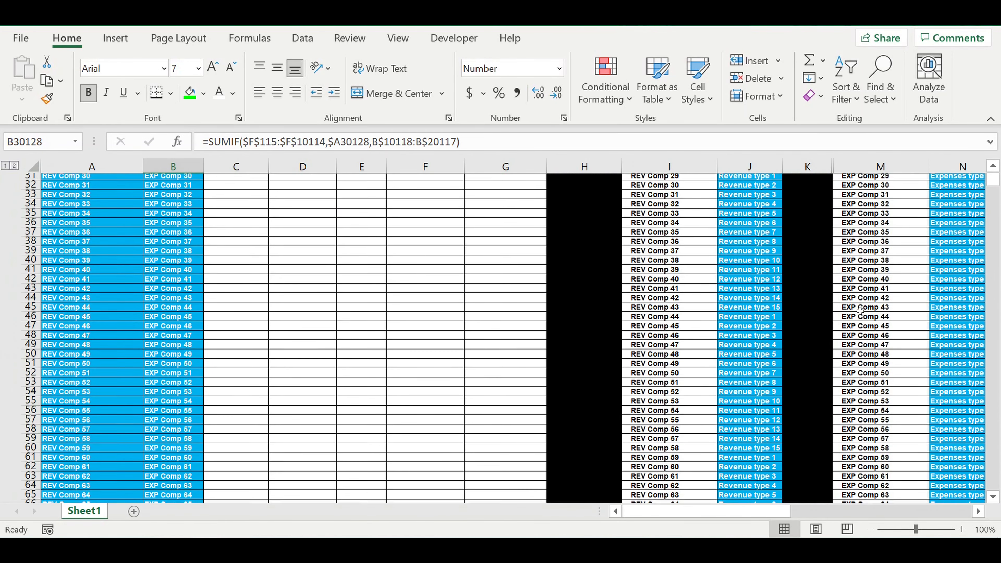
scroll(855, 306, "up", 5)
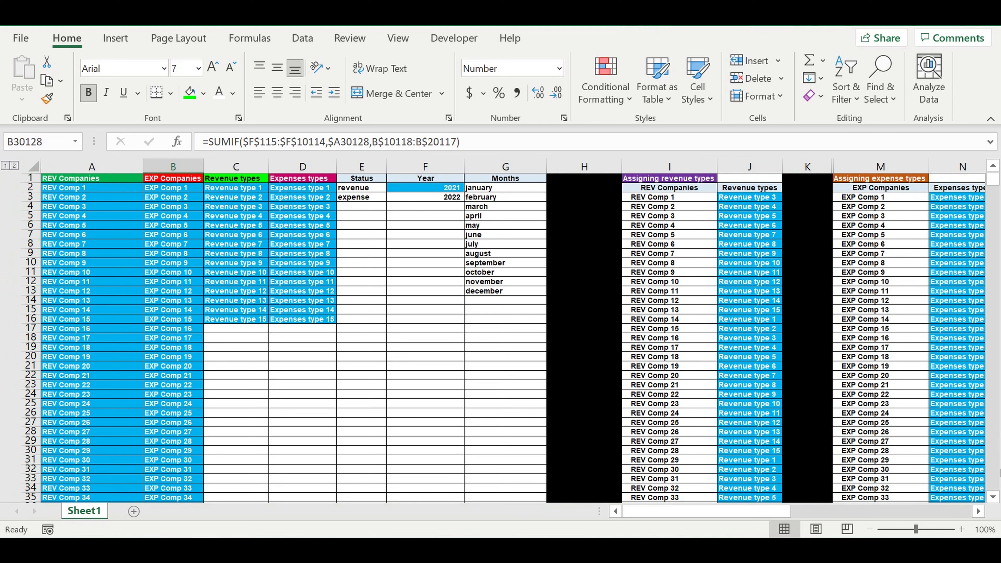
left_click(979, 511)
left_click(979, 511)
left_click(978, 511)
left_click(979, 511)
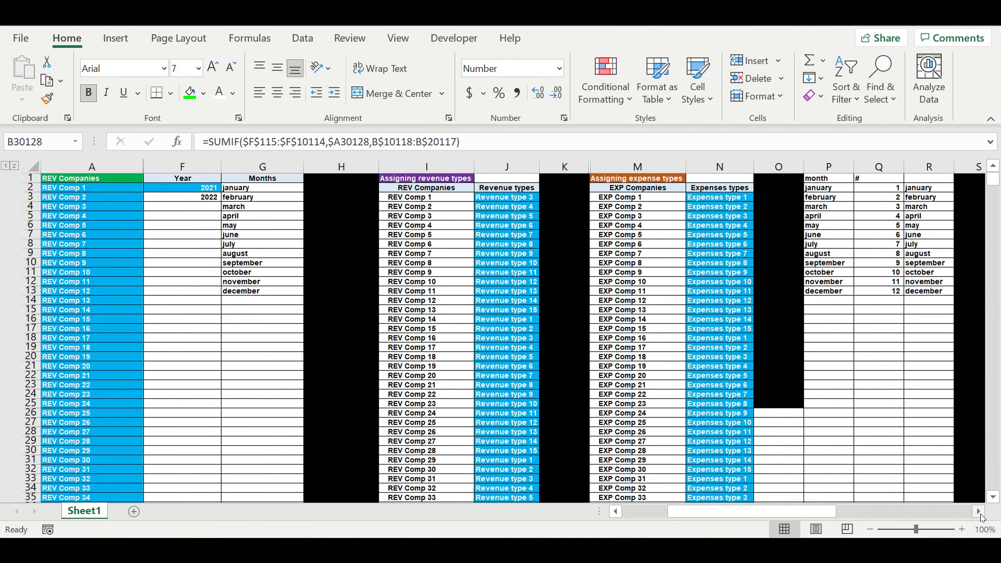
left_click(979, 511)
left_click(979, 511)
left_click(979, 511)
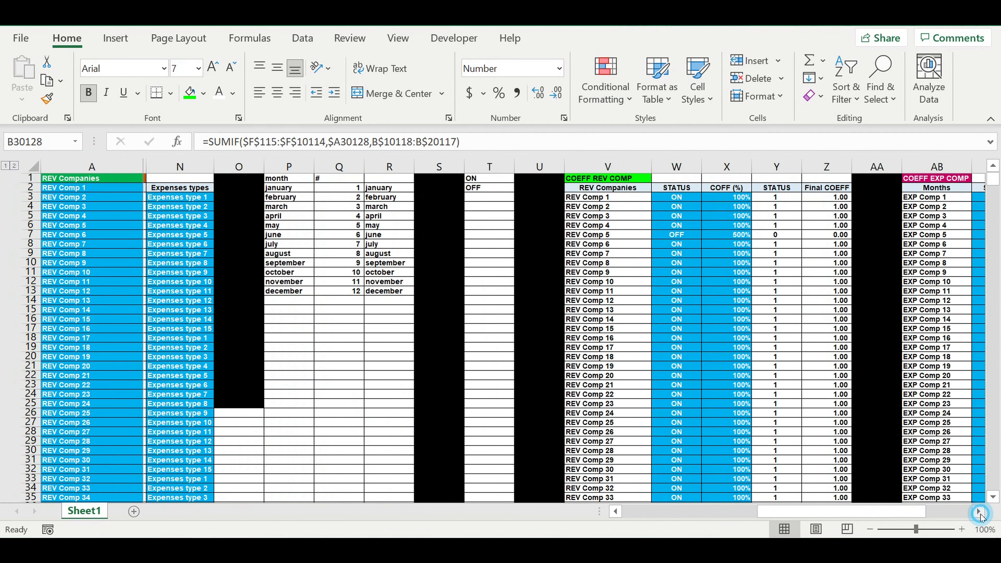
left_click(979, 511)
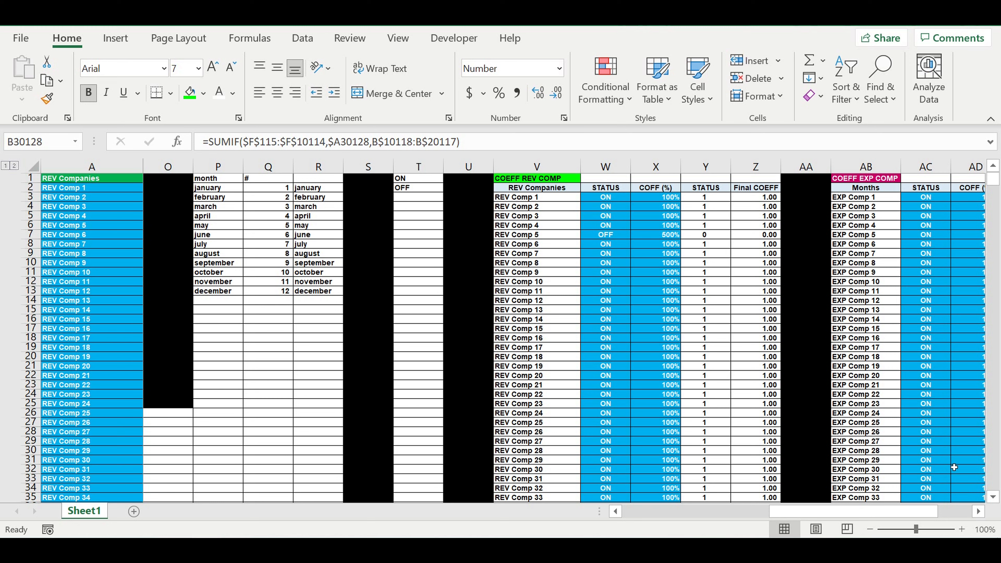
left_click_drag(815, 511, 792, 510)
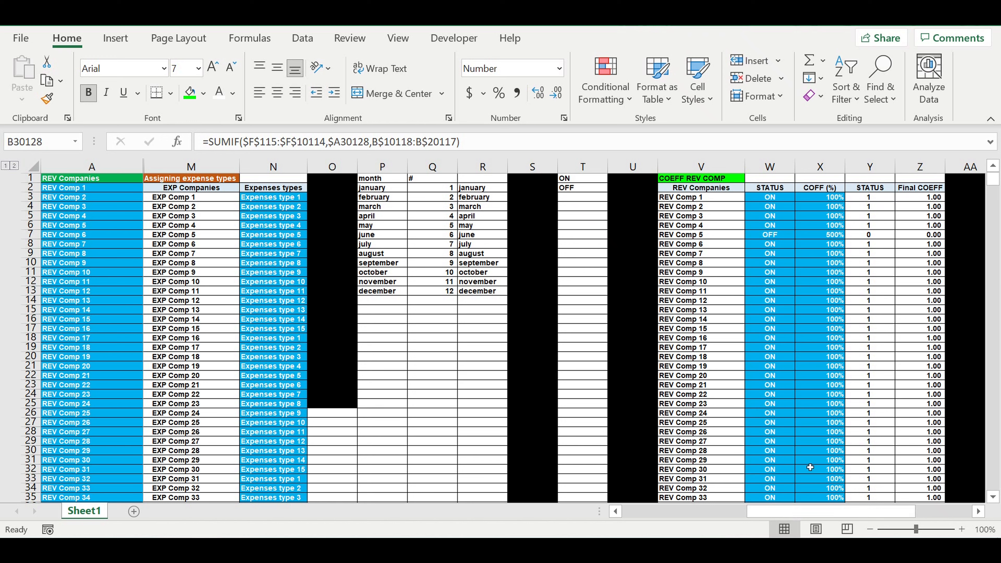
left_click(833, 319)
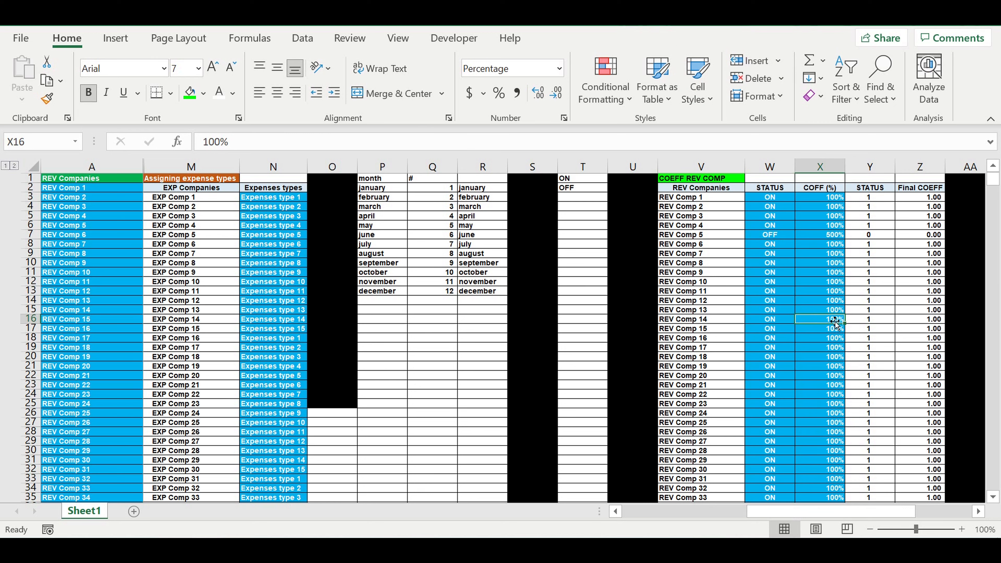